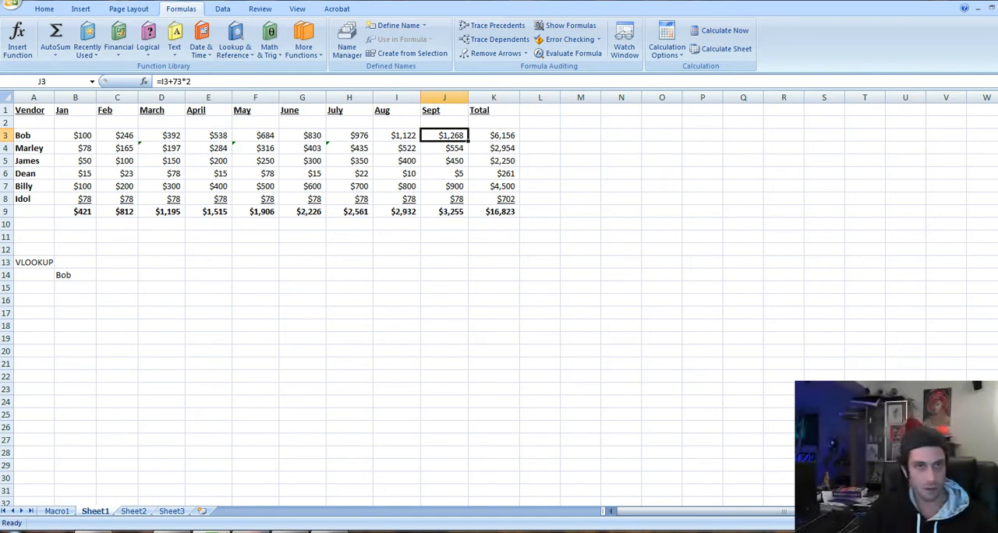
{"action": "key", "text": "Left"}
{"action": "key", "text": "Down"}
{"action": "key", "text": "Down"}
{"action": "key", "text": "Down"}
{"action": "key", "text": "Down"}
{"action": "key", "text": "Down"}
{"action": "key", "text": "Down"}
{"action": "key", "text": "Down"}
{"action": "key", "text": "Down"}
{"action": "key", "text": "Down"}
{"action": "key", "text": "Down"}
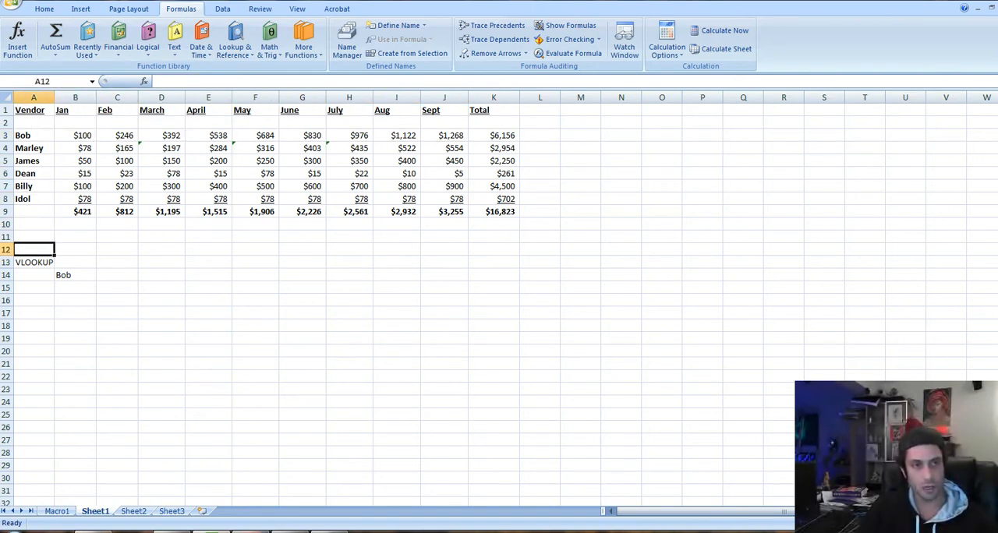
{"action": "key", "text": "Right"}
{"action": "key", "text": "Right"}
{"action": "key", "text": "Down"}
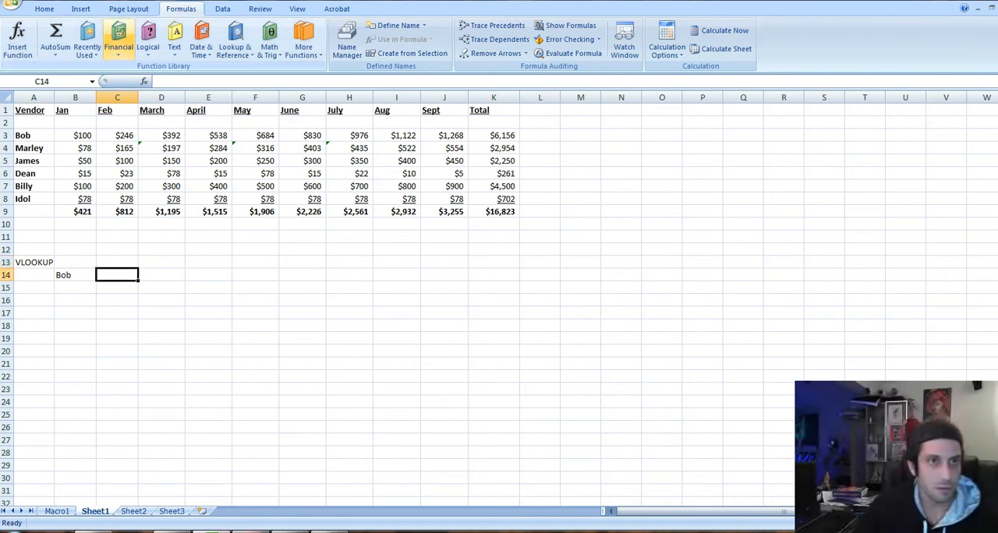
{"action": "scroll", "coordinate": [119, 33], "scroll_direction": "up", "scroll_amount": 3}
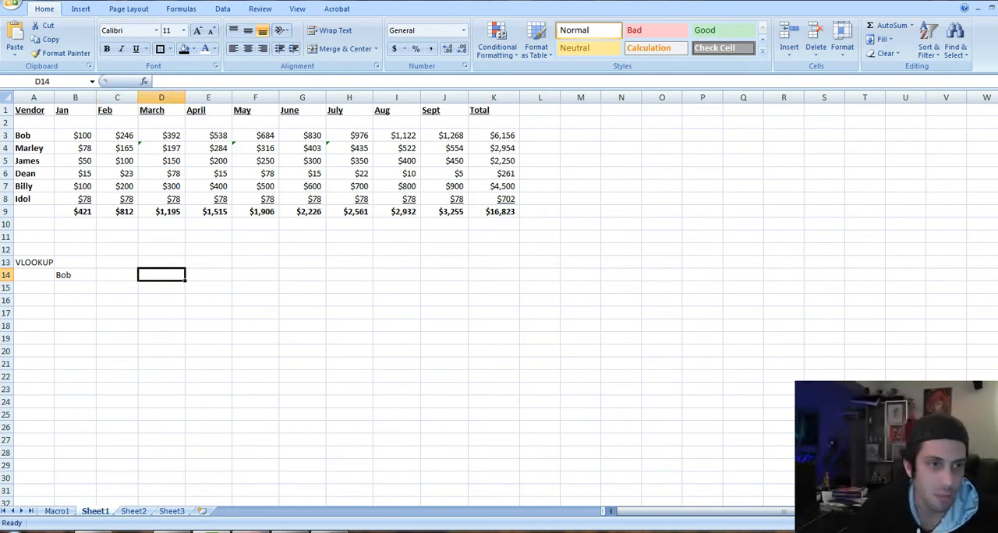
{"action": "key", "text": "Left"}
{"action": "key", "text": "Left"}
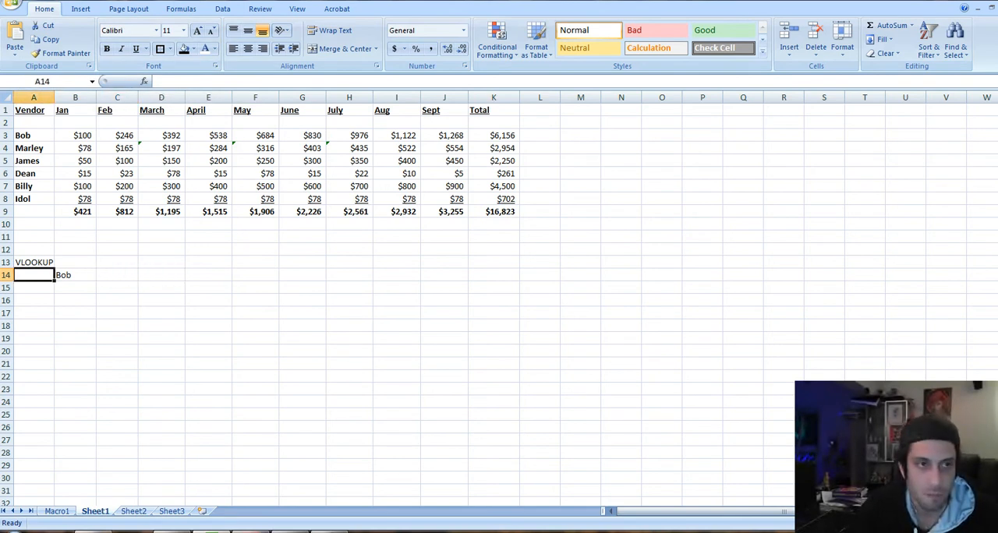
Review the vendor names listed in column A of the table
{"action": "key", "text": "Up"}
{"action": "key", "text": "Up"}
{"action": "key", "text": "Up"}
{"action": "key", "text": "Up"}
{"action": "key", "text": "Up"}
{"action": "key", "text": "Up"}
{"action": "key", "text": "Up"}
{"action": "key", "text": "Up"}
{"action": "key", "text": "Up"}
{"action": "key", "text": "Up"}
{"action": "key", "text": "Up"}
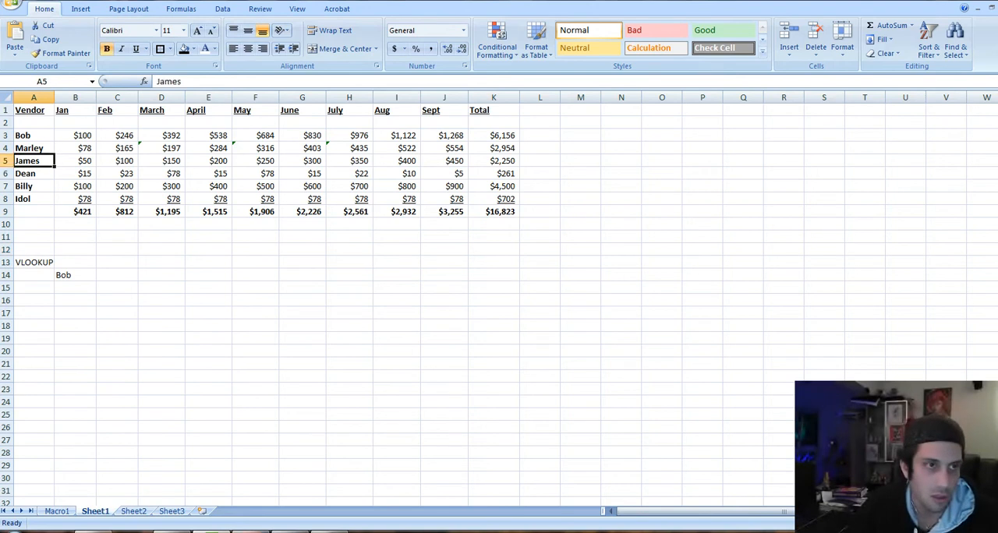
{"action": "key", "text": "Down"}
{"action": "key", "text": "Down"}
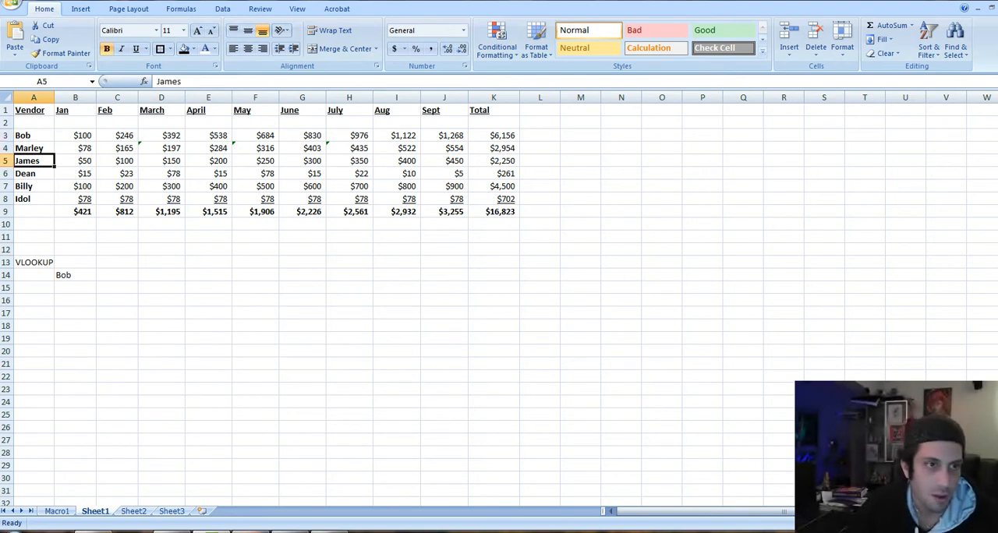
{"action": "key", "text": "Down"}
{"action": "key", "text": "Down"}
{"action": "key", "text": "Down"}
{"action": "key", "text": "Right"}
{"action": "key", "text": "Left"}
{"action": "key", "text": "Up"}
{"action": "key", "text": "Up"}
{"action": "key", "text": "Up"}
{"action": "key", "text": "Up"}
{"action": "key", "text": "Up"}
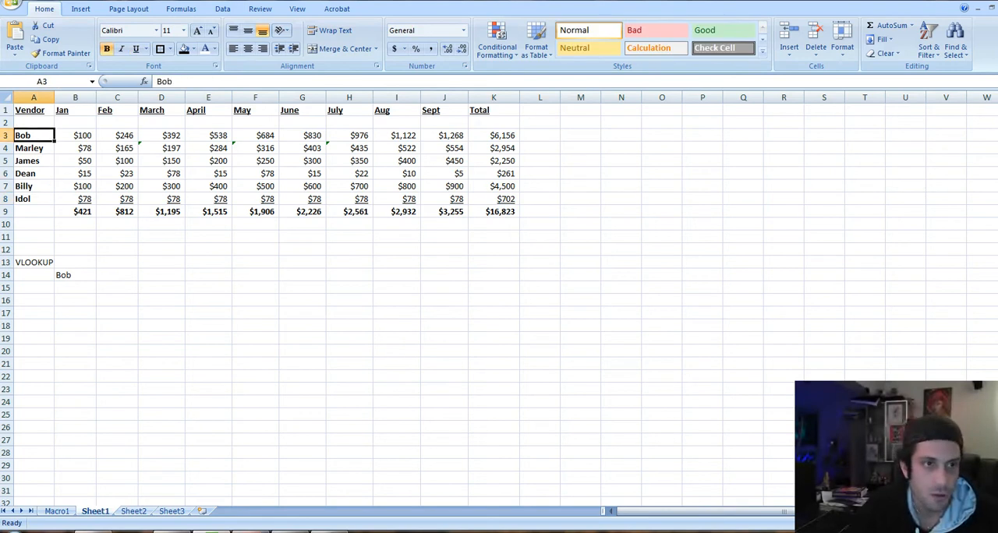
Examine the monthly amounts across the vendor rows, from January through September
{"action": "key", "text": "Right"}
{"action": "key", "text": "Right"}
{"action": "key", "text": "Right"}
{"action": "key", "text": "Right"}
{"action": "key", "text": "Right"}
{"action": "key", "text": "Right"}
{"action": "key", "text": "Right"}
{"action": "key", "text": "Right"}
{"action": "key", "text": "Right"}
{"action": "key", "text": "Right"}
{"action": "key", "text": "Left"}
{"action": "key", "text": "Left"}
{"action": "key", "text": "Left"}
{"action": "key", "text": "Left"}
{"action": "key", "text": "Left"}
{"action": "key", "text": "Left"}
{"action": "key", "text": "Left"}
{"action": "key", "text": "Left"}
{"action": "key", "text": "Left"}
{"action": "key", "text": "Down"}
{"action": "key", "text": "Down"}
{"action": "key", "text": "Down"}
{"action": "key", "text": "Down"}
{"action": "key", "text": "Down"}
{"action": "key", "text": "Right"}
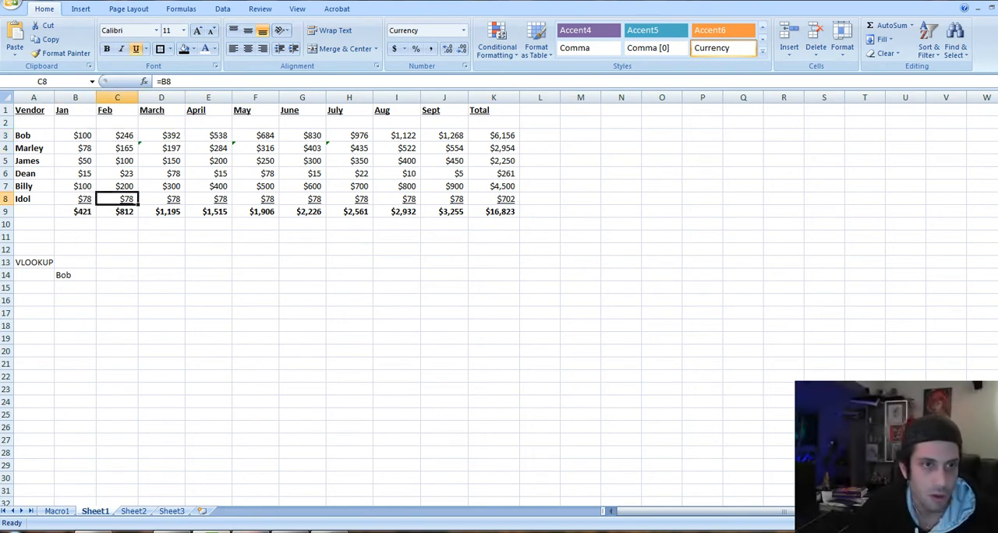
{"action": "key", "text": "Right"}
{"action": "key", "text": "Right"}
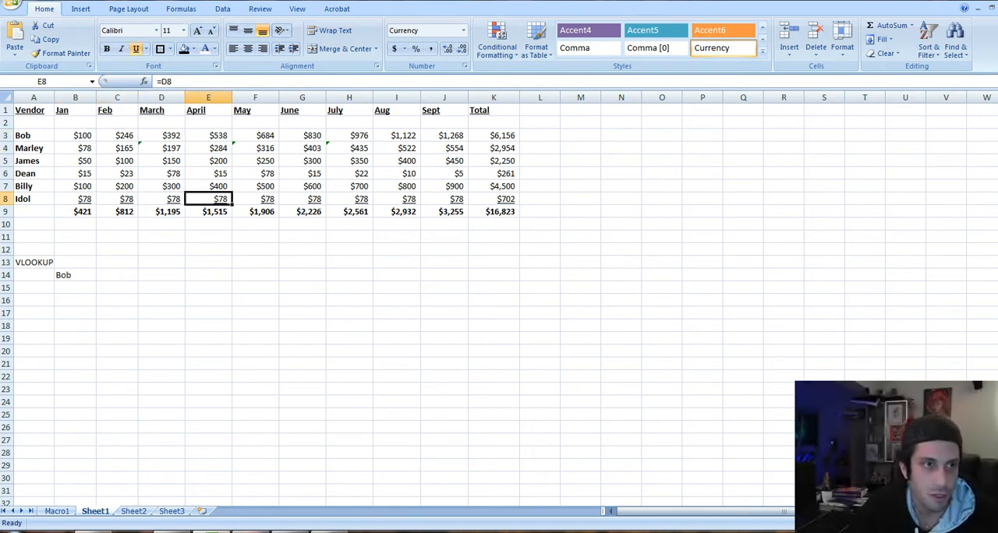
{"action": "key", "text": "Left"}
{"action": "key", "text": "Left"}
{"action": "key", "text": "Left"}
{"action": "key", "text": "Left"}
{"action": "key", "text": "Right"}
{"action": "key", "text": "Right"}
{"action": "key", "text": "Right"}
{"action": "key", "text": "Right"}
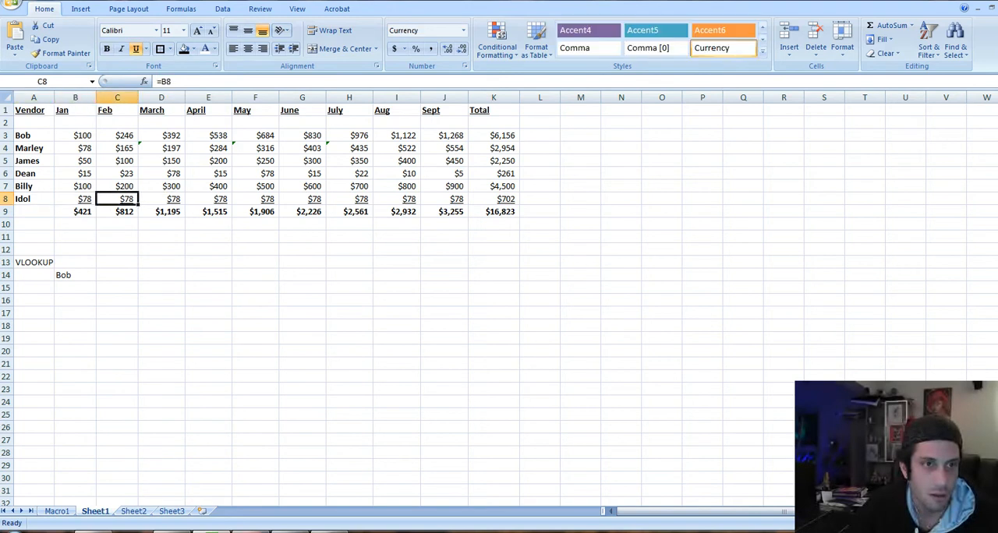
Trace where vendor rows meet month columns, checking the April amount in E8, the June amount in G5 and the September amount in J3
{"action": "left_click", "coordinate": [208, 111]}
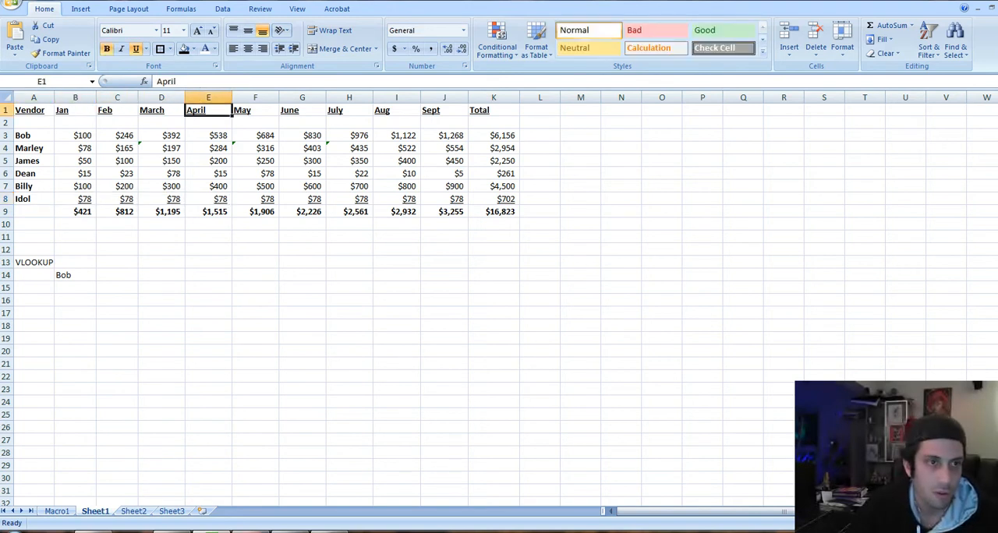
{"action": "left_click", "coordinate": [34, 198]}
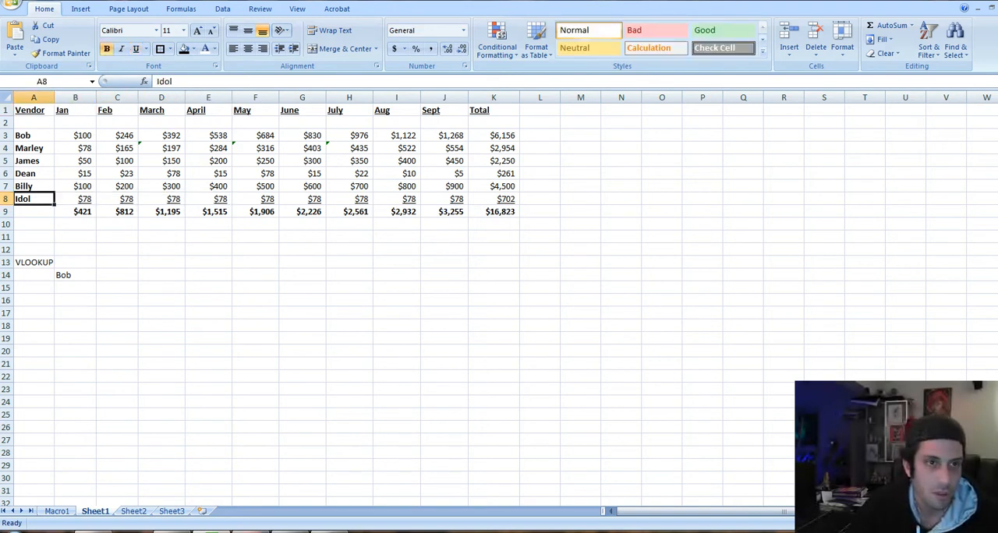
{"action": "left_click", "coordinate": [209, 198]}
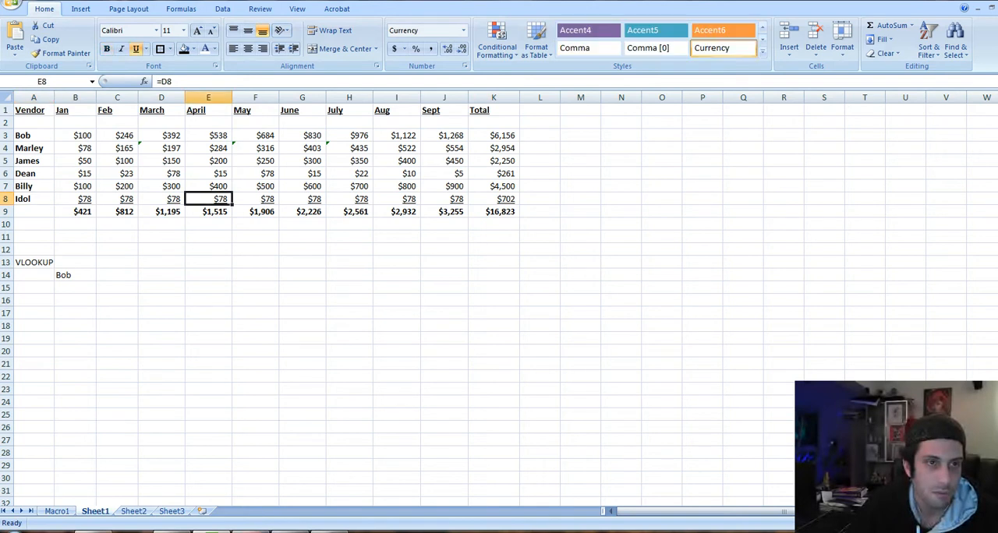
{"action": "left_click", "coordinate": [303, 161]}
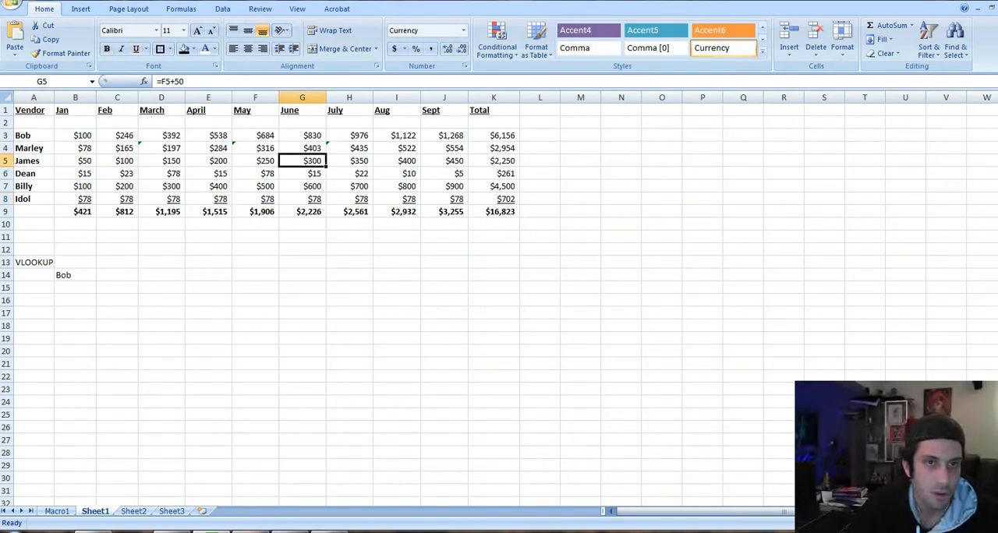
{"action": "left_click", "coordinate": [444, 136]}
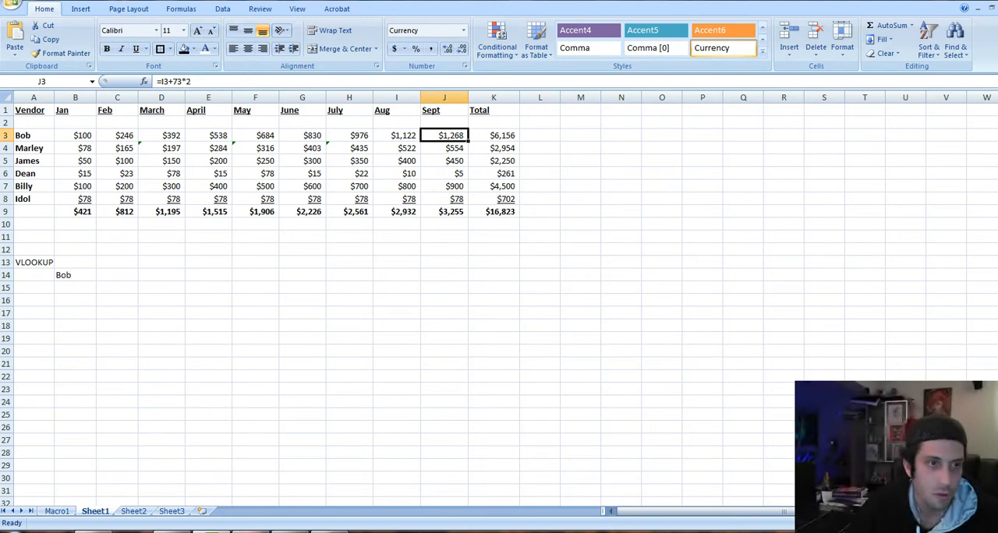
Compare the lookup name in B14 with the vendor names in column A
{"action": "left_click", "coordinate": [117, 275]}
{"action": "key", "text": "Left"}
{"action": "key", "text": "Right"}
{"action": "key", "text": "Left"}
{"action": "key", "text": "Left"}
{"action": "key", "text": "Up"}
{"action": "key", "text": "Up"}
{"action": "key", "text": "Up"}
{"action": "key", "text": "Up"}
{"action": "key", "text": "Up"}
{"action": "key", "text": "Up"}
{"action": "key", "text": "Up"}
{"action": "key", "text": "Up"}
{"action": "key", "text": "Up"}
{"action": "key", "text": "Up"}
{"action": "key", "text": "Up"}
{"action": "key", "text": "Up"}
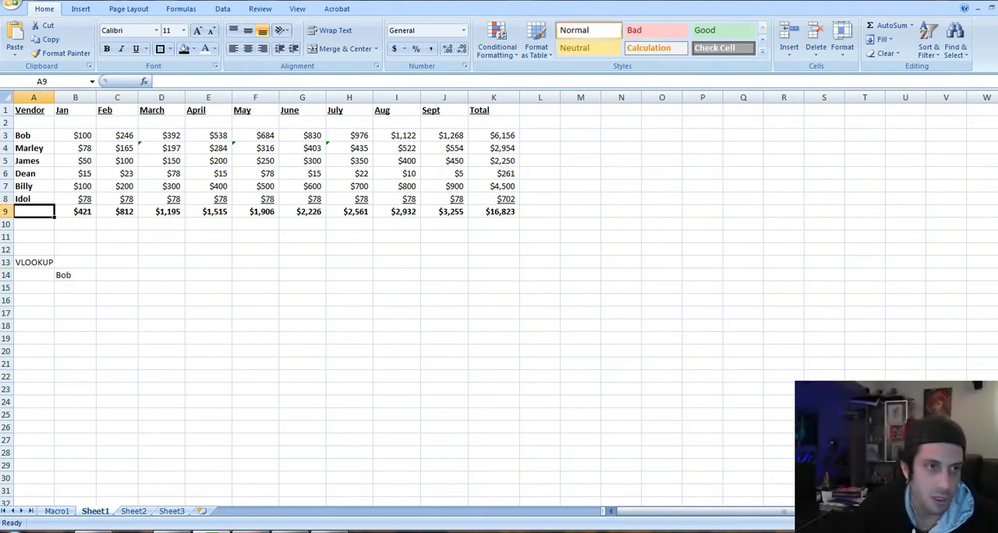
{"action": "key", "text": "Down"}
{"action": "key", "text": "Down"}
{"action": "key", "text": "Down"}
{"action": "key", "text": "Down"}
{"action": "key", "text": "Down"}
{"action": "key", "text": "Down"}
{"action": "key", "text": "Down"}
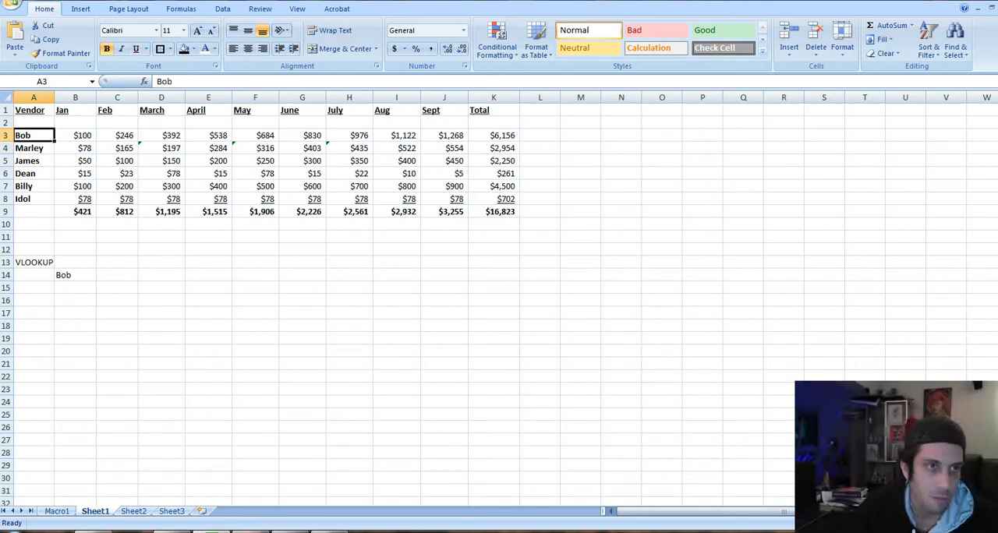
Clear the VLOOKUP label from cell A13
{"action": "key", "text": "Down"}
{"action": "key", "text": "Down"}
{"action": "key", "text": "Down"}
{"action": "key", "text": "Down"}
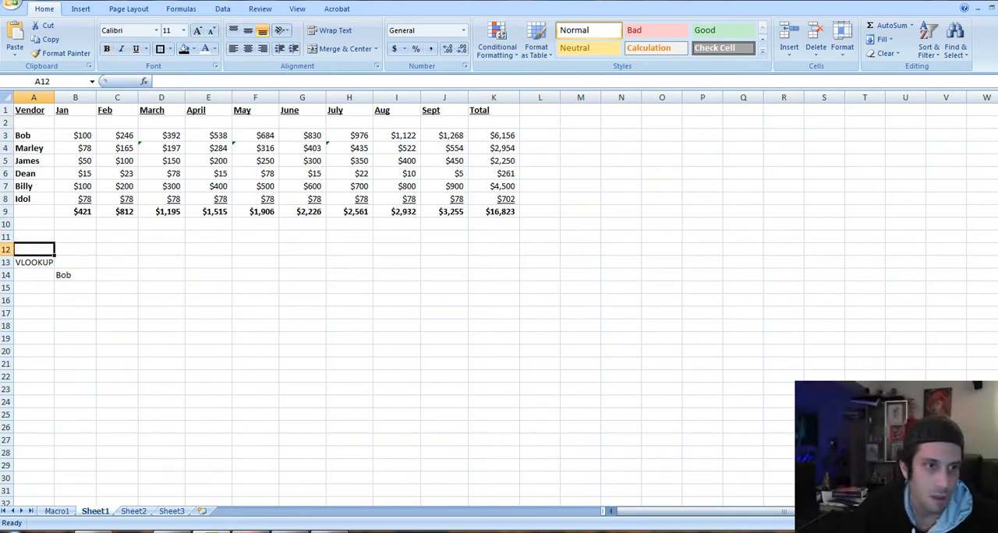
{"action": "key", "text": "Delete"}
Begin a VLOOKUP formula in cell C14, beside the lookup name
{"action": "key", "text": "Right"}
{"action": "key", "text": "Right"}
{"action": "key", "text": "Down"}
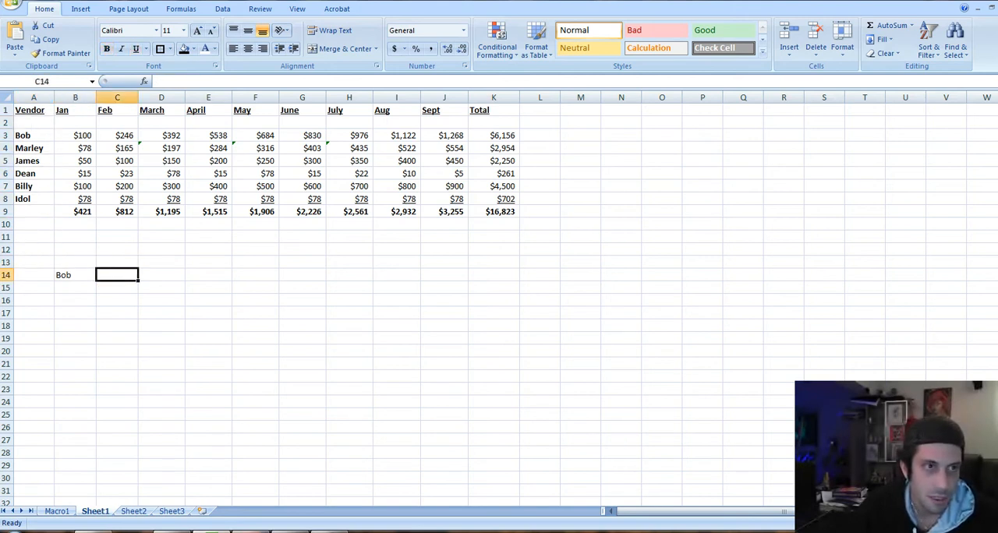
{"action": "type", "text": "="}
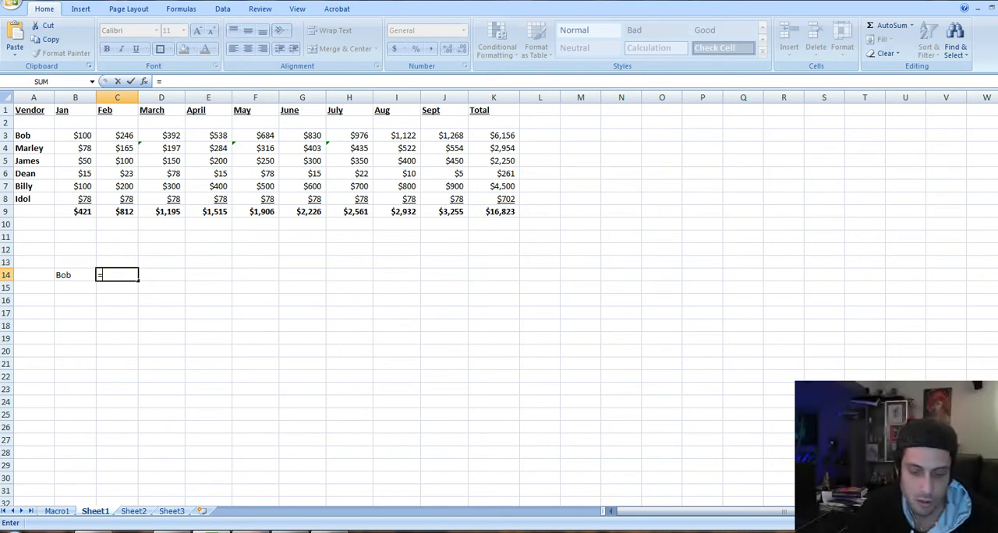
{"action": "type", "text": "v"}
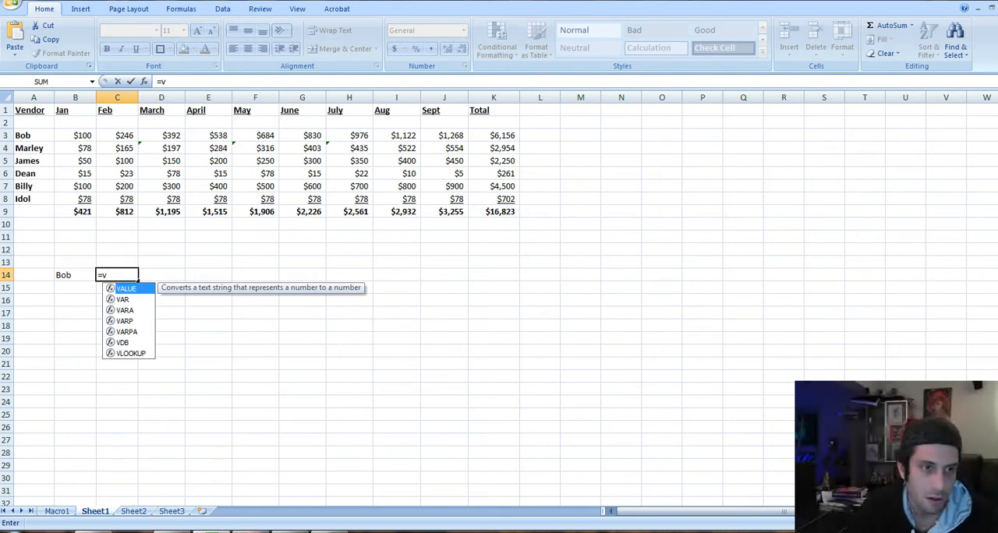
{"action": "key", "text": "Down"}
{"action": "key", "text": "Down"}
{"action": "key", "text": "Down"}
{"action": "key", "text": "Down"}
{"action": "key", "text": "Down"}
{"action": "key", "text": "Down"}
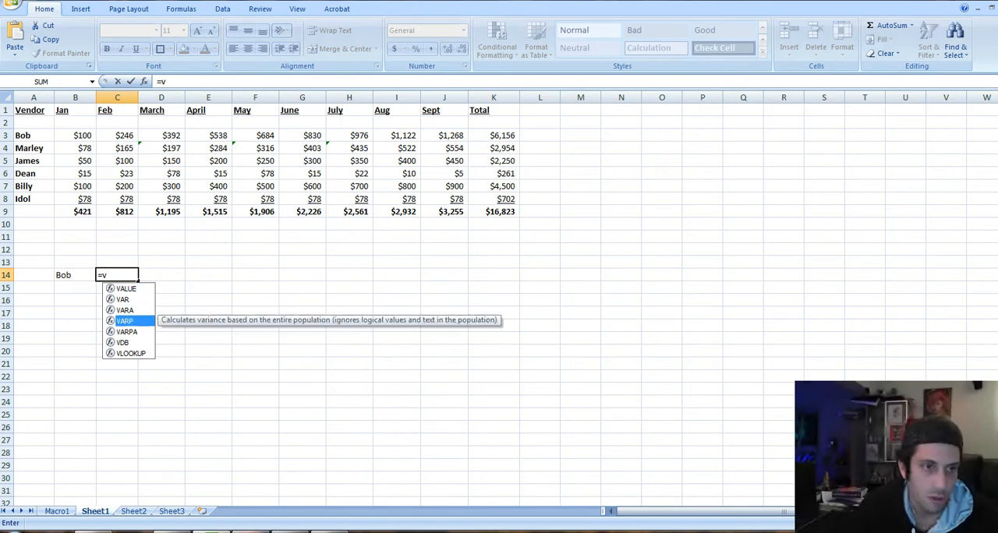
{"action": "key", "text": "Up"}
{"action": "key", "text": "Up"}
{"action": "key", "text": "Up"}
{"action": "key", "text": "Up"}
{"action": "key", "text": "Up"}
{"action": "key", "text": "Up"}
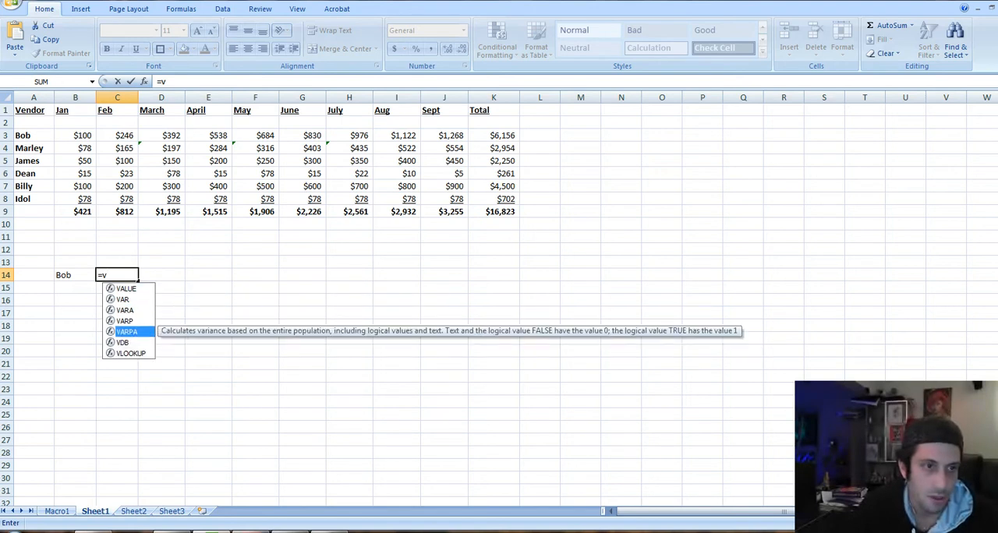
{"action": "type", "text": "l"}
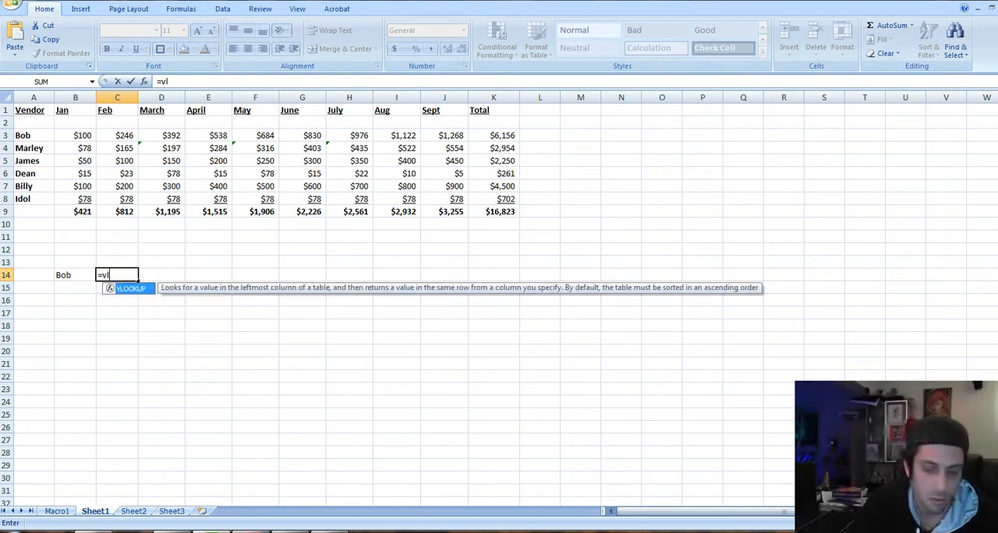
{"action": "type", "text": "ooo"}
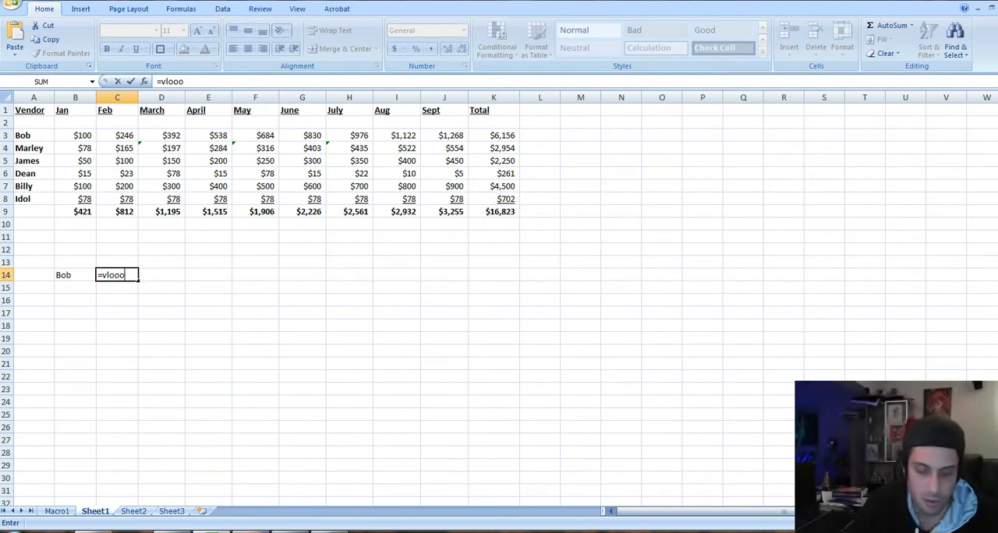
{"action": "key", "text": "BackSpace"}
{"action": "type", "text": "kup"}
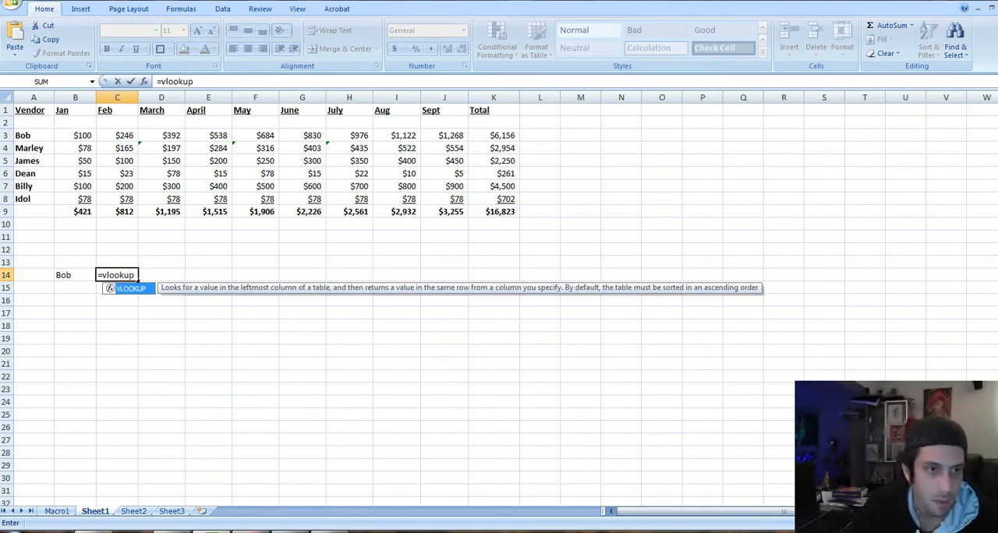
{"action": "type", "text": "("}
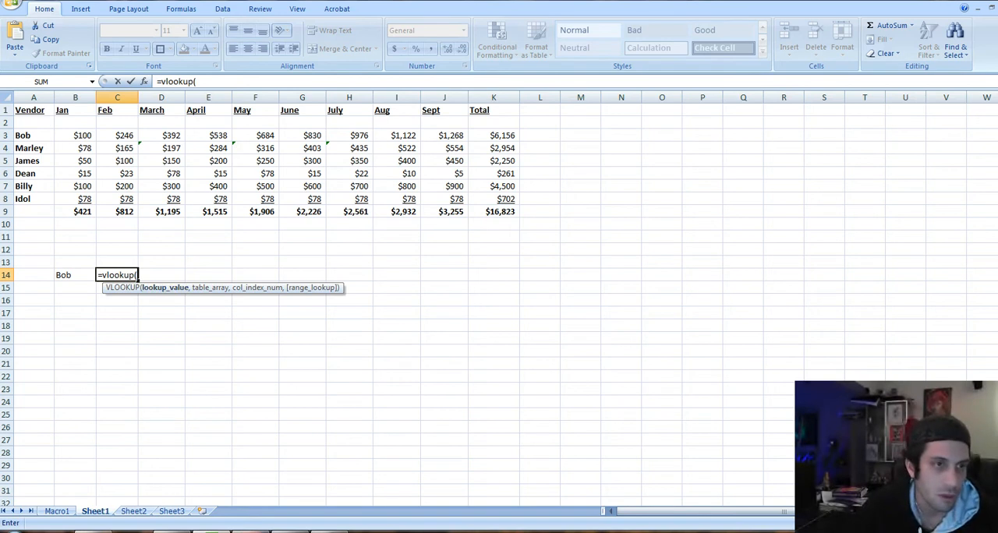
Set cell B14 as the lookup value of the VLOOKUP formula
{"action": "key", "text": "Down"}
{"action": "key", "text": "Left"}
{"action": "key", "text": "Up"}
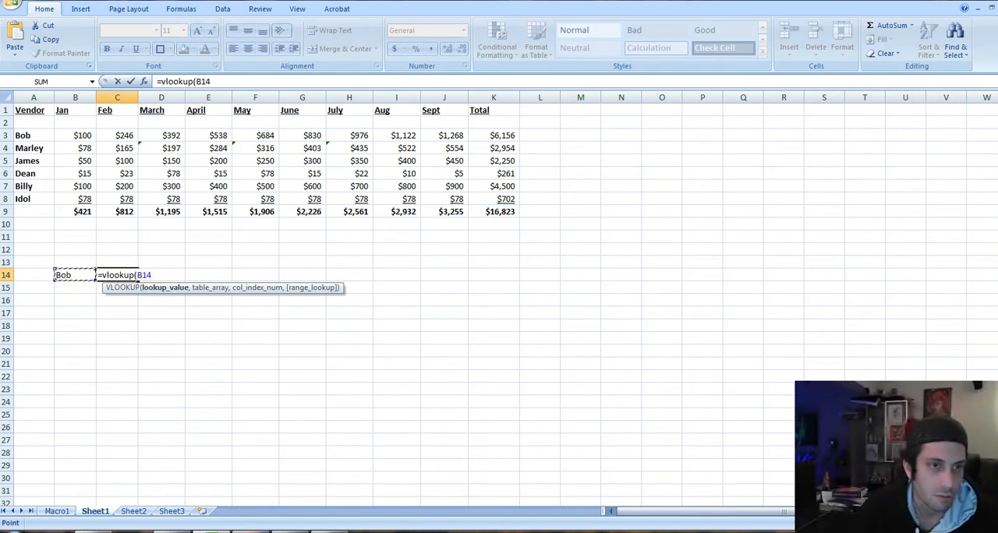
{"action": "type", "text": ","}
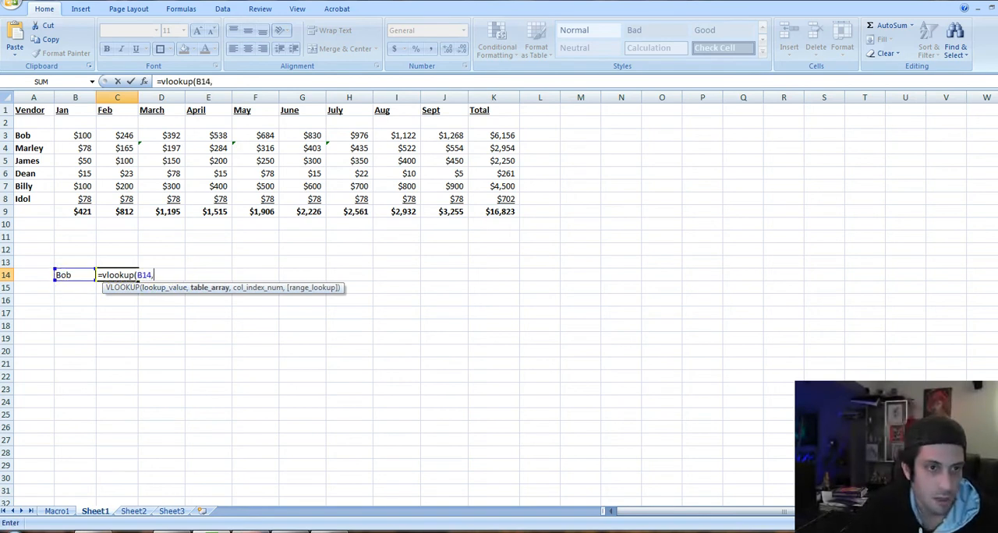
Set the range A3:K8 as the table array of the VLOOKUP formula
{"action": "key", "text": "Up"}
{"action": "key", "text": "Up"}
{"action": "key", "text": "Up"}
{"action": "key", "text": "Up"}
{"action": "key", "text": "Up"}
{"action": "key", "text": "Up"}
{"action": "key", "text": "Left"}
{"action": "key", "text": "Left"}
{"action": "key", "text": "shift+Up"}
{"action": "key", "text": "shift+Up"}
{"action": "key", "text": "shift+Up"}
{"action": "key", "text": "shift+Up"}
{"action": "key", "text": "shift+Up"}
{"action": "key", "text": "ctrl+shift+Right"}
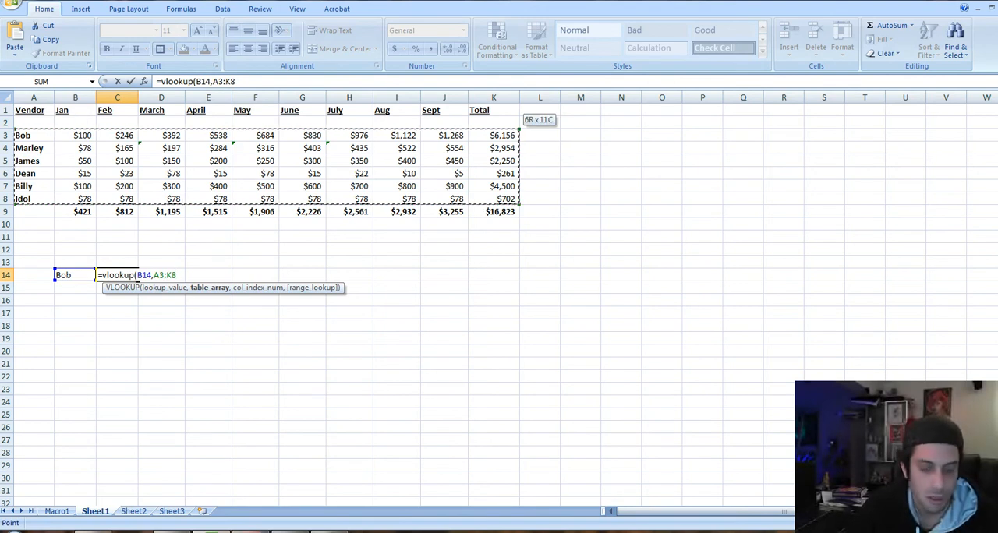
{"action": "type", "text": ","}
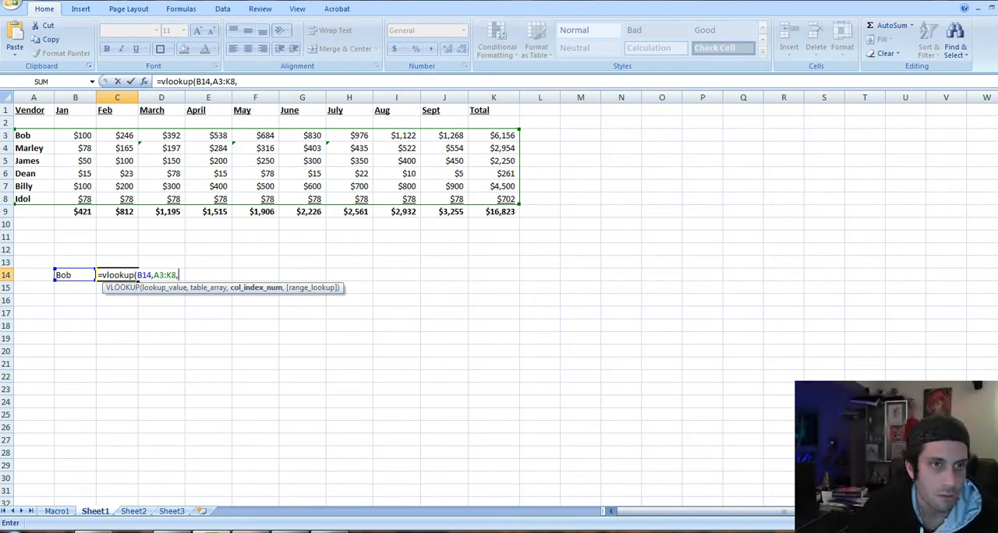
Complete the VLOOKUP formula in C14 with column index 5 to return the April amount
{"action": "type", "text": "5)"}
{"action": "key", "text": "Return"}
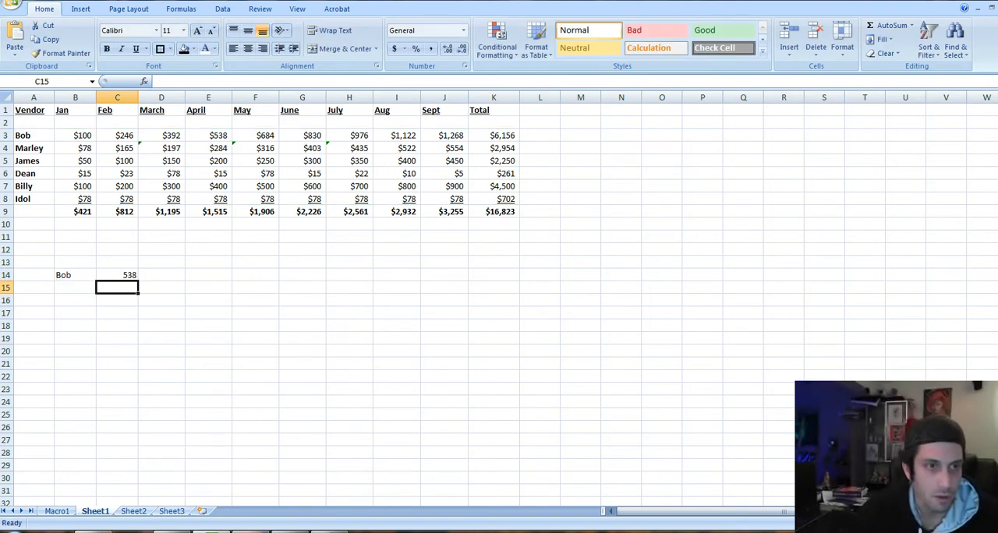
Format the VLOOKUP result in cell C14 with the Currency number format
{"action": "left_click", "coordinate": [117, 275]}
{"action": "key", "text": "shift+F10"}
{"action": "key", "text": "f"}
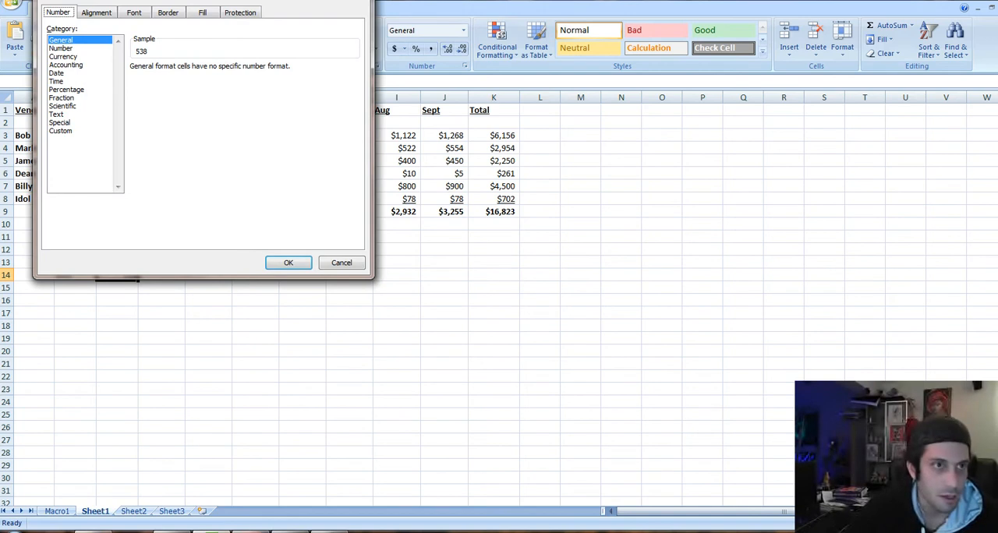
{"action": "key", "text": "Tab"}
{"action": "key", "text": "Down"}
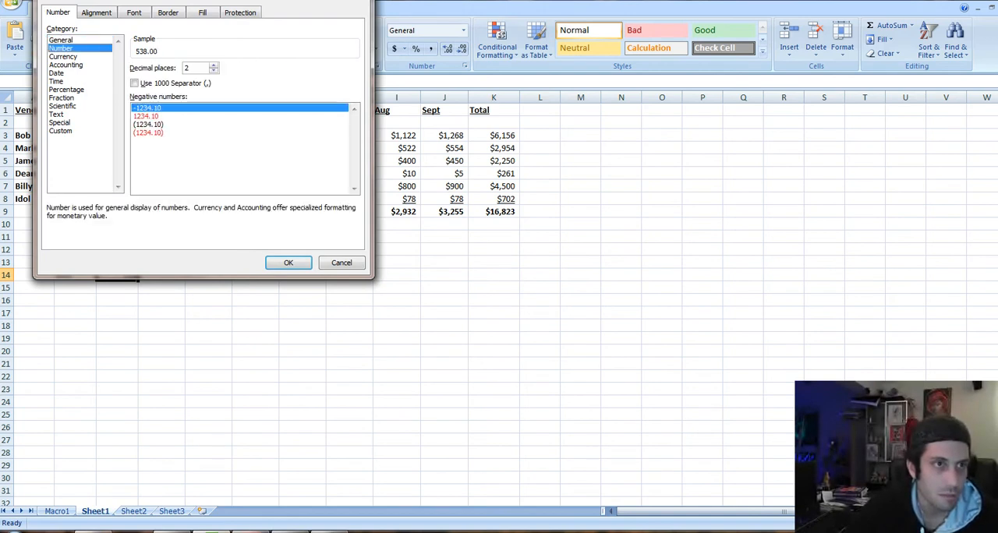
{"action": "key", "text": "Down"}
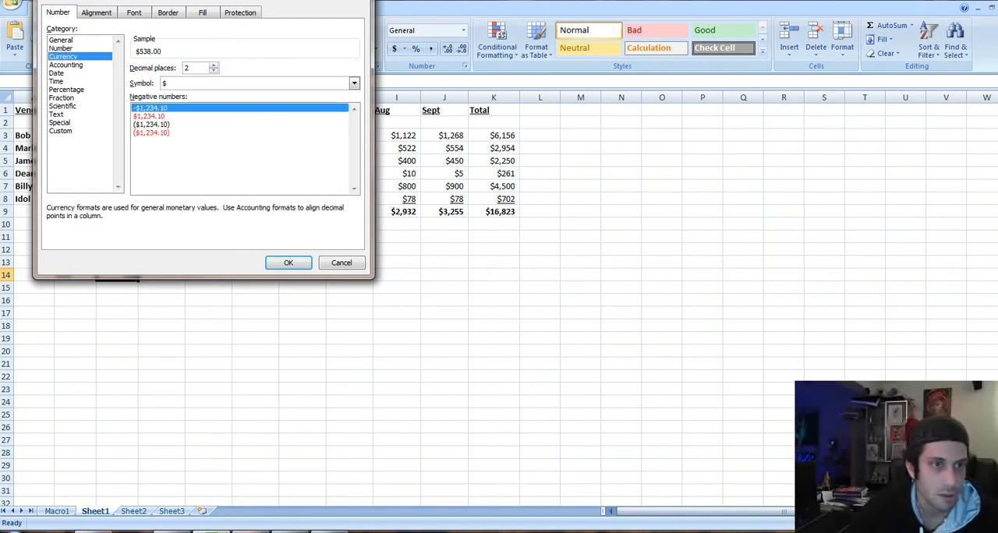
{"action": "key", "text": "Return"}
{"action": "key", "text": "Down"}
{"action": "key", "text": "Up"}
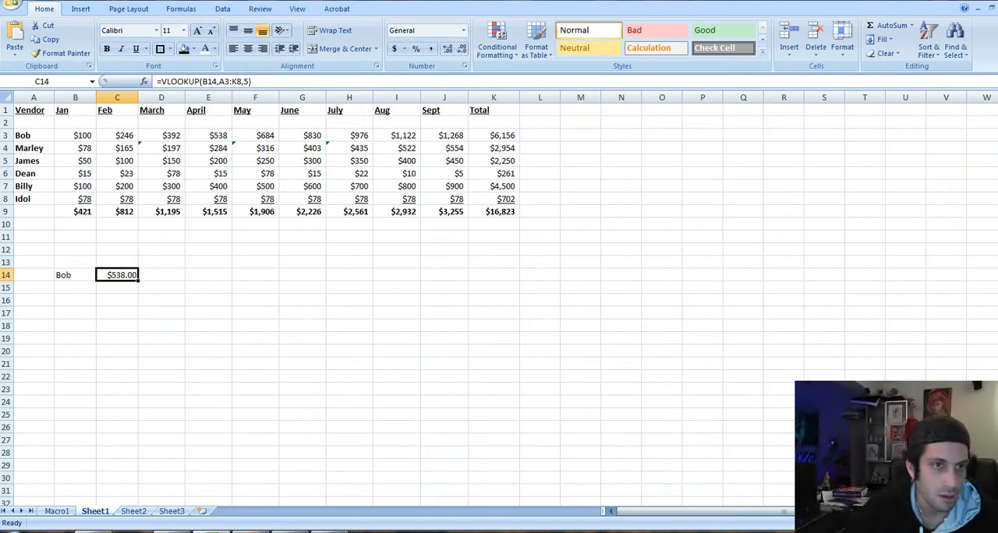
Make the lookup name in cell B14 bold
{"action": "key", "text": "Left"}
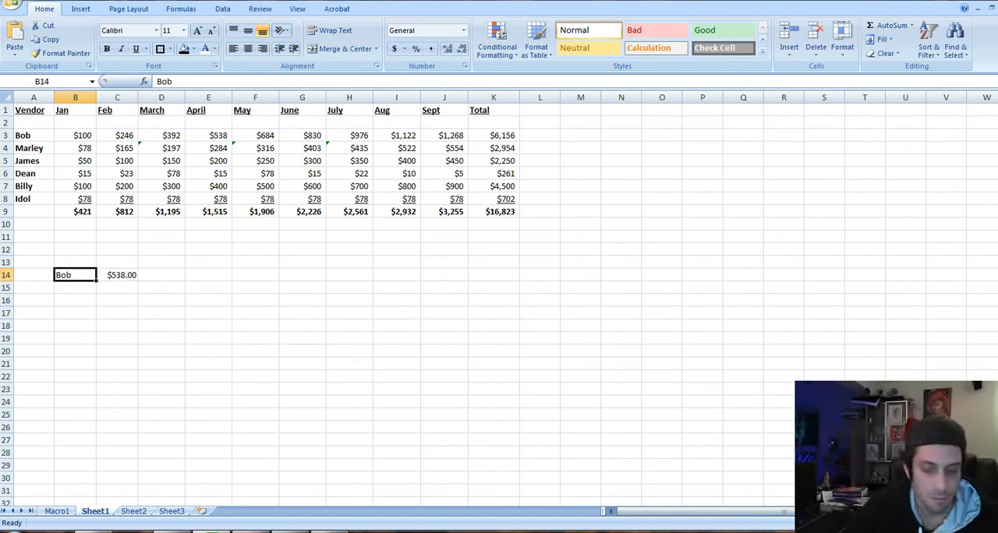
{"action": "key", "text": "ctrl+b"}
{"action": "key", "text": "Right"}
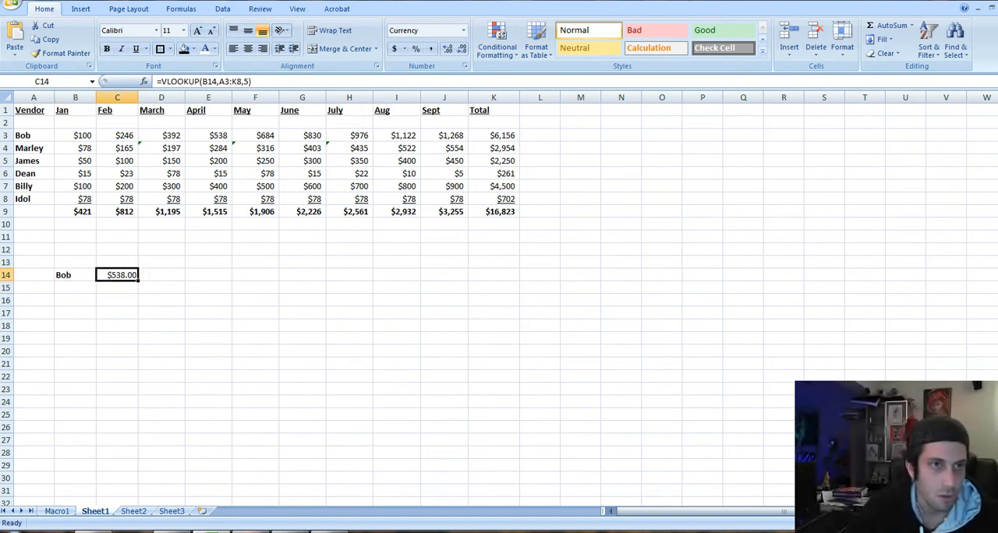
Change the column index of the VLOOKUP formula in C14 to 1
{"action": "key", "text": "F2"}
{"action": "key", "text": "Left"}
{"action": "key", "text": "Left"}
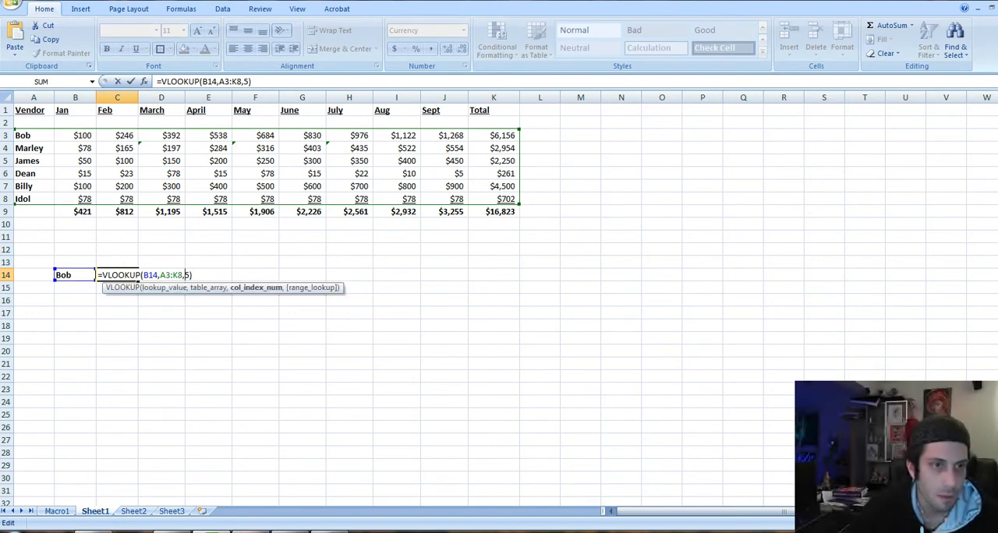
{"action": "key", "text": "Delete"}
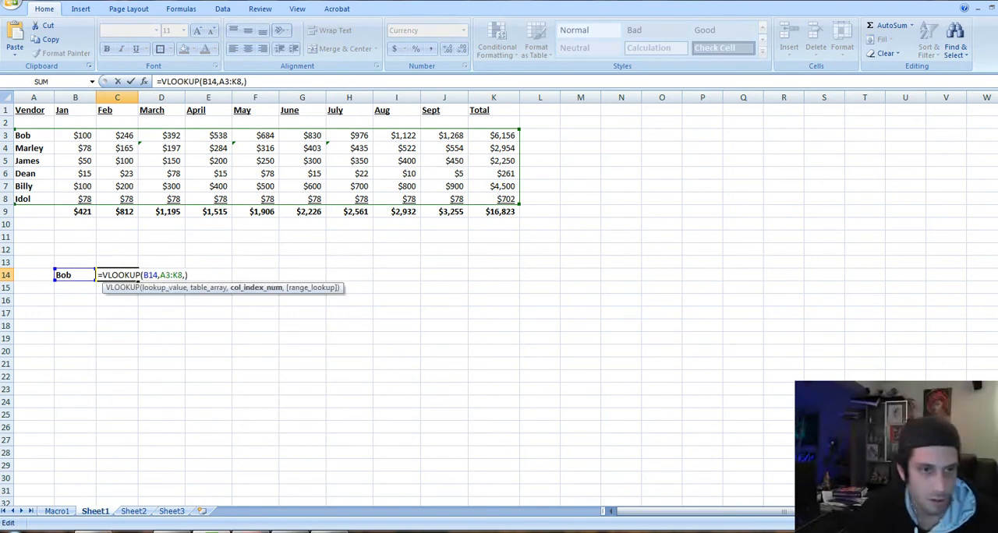
{"action": "type", "text": "1"}
{"action": "key", "text": "Return"}
{"action": "key", "text": "Up"}
Examine the arguments of the VLOOKUP formula in C14 and the lookup name beside it
{"action": "key", "text": "F2"}
{"action": "key", "text": "Escape"}
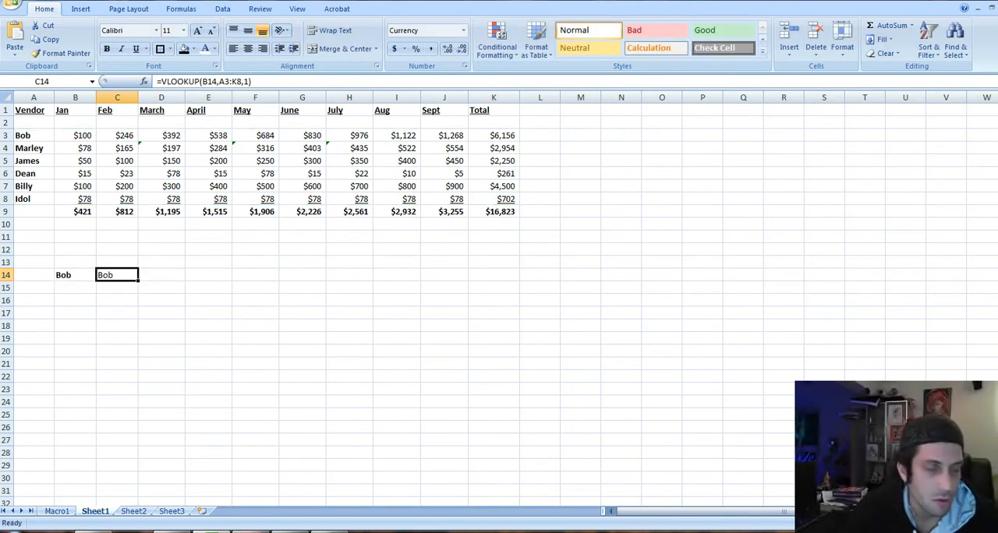
{"action": "key", "text": "F2"}
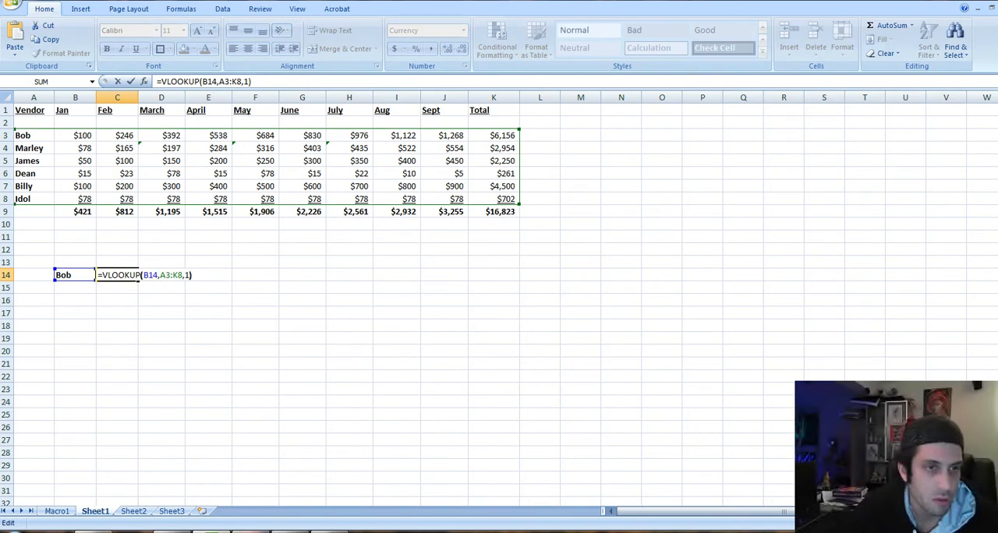
{"action": "left_click", "coordinate": [186, 275]}
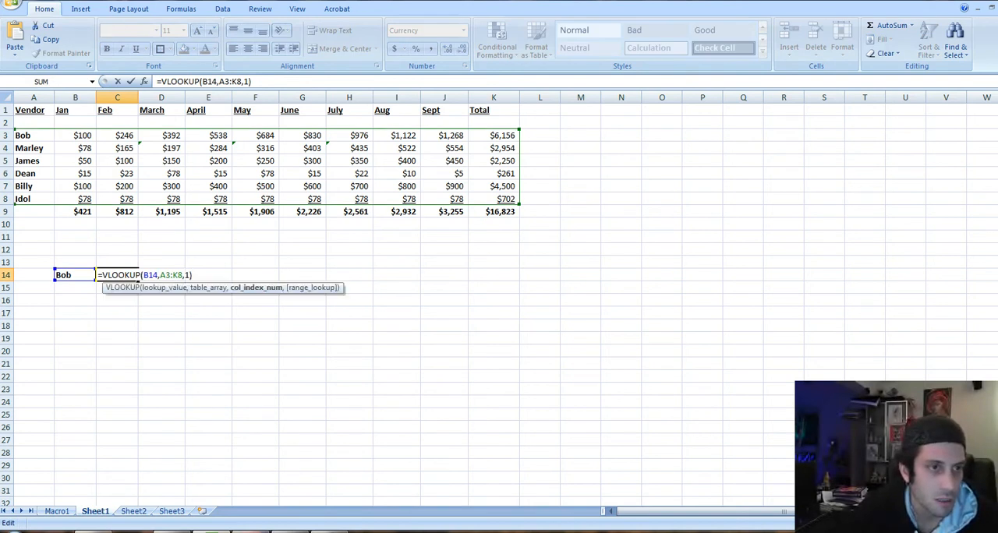
{"action": "key", "text": "ctrl+Return"}
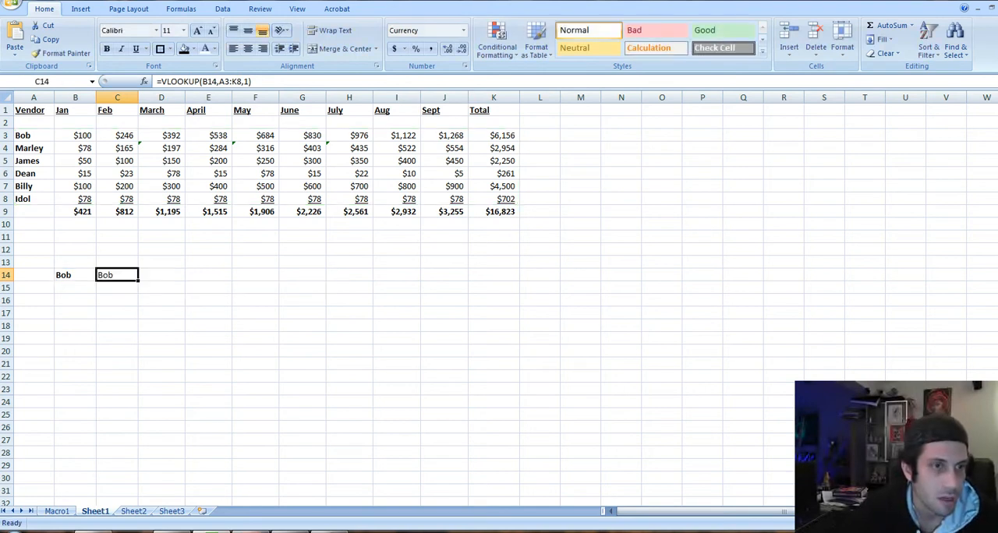
{"action": "key", "text": "Left"}
{"action": "key", "text": "Right"}
{"action": "key", "text": "Left"}
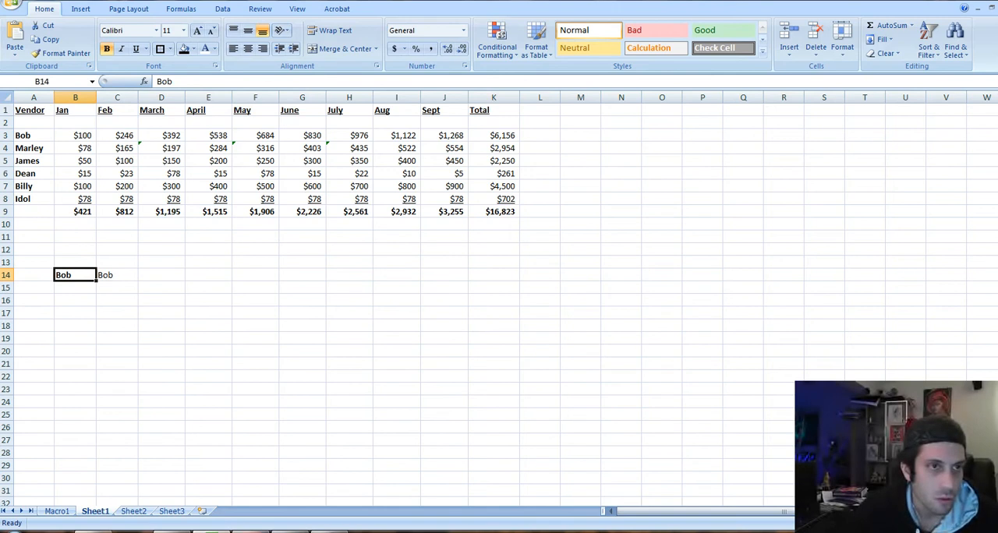
Replace the column index in the C14 VLOOKUP formula with a reference to cell C13
{"action": "key", "text": "Right"}
{"action": "key", "text": "F2"}
{"action": "key", "text": "Left"}
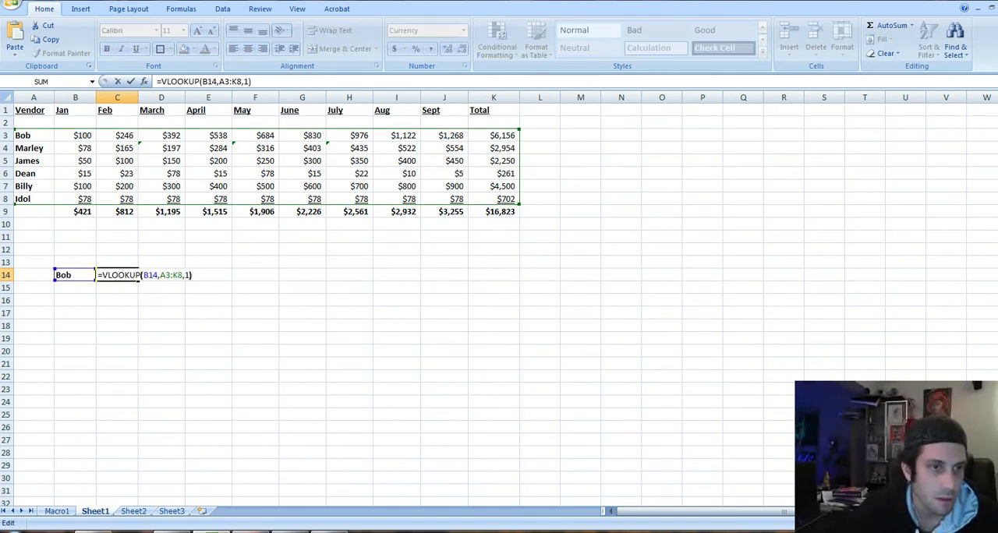
{"action": "key", "text": "BackSpace"}
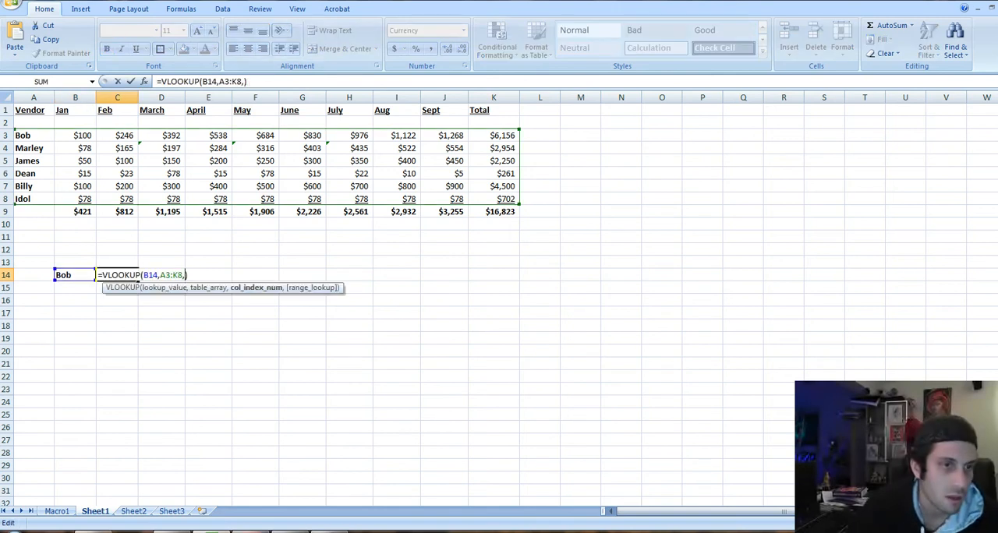
{"action": "key", "text": "Up"}
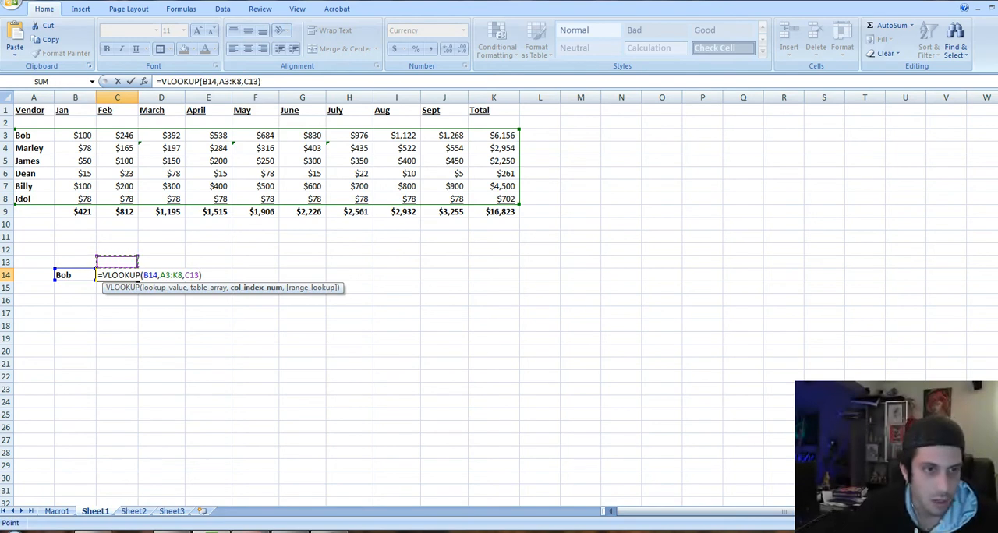
{"action": "key", "text": "Return"}
Enter 1 in cell C13 as the column index for the VLOOKUP
{"action": "key", "text": "Up"}
{"action": "key", "text": "Up"}
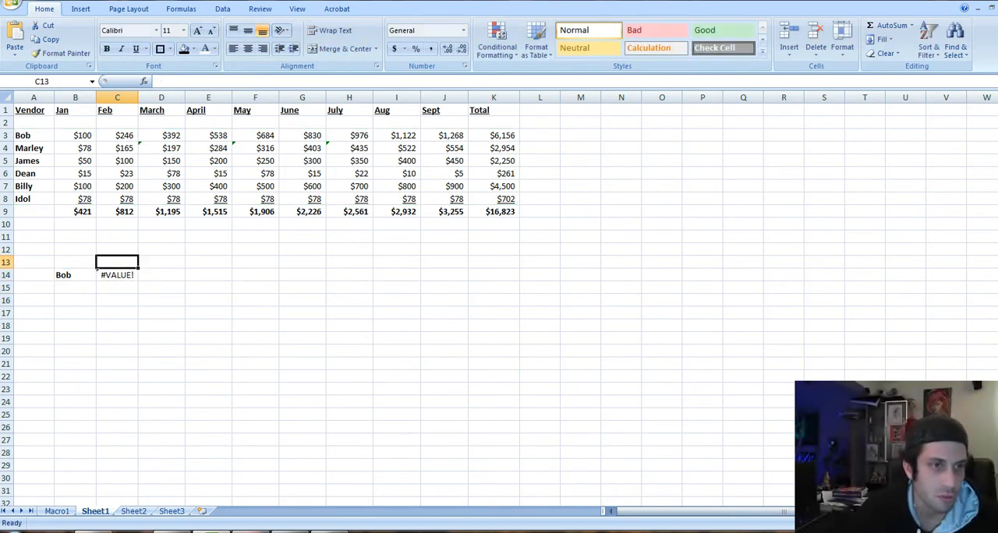
{"action": "type", "text": "1"}
{"action": "key", "text": "Return"}
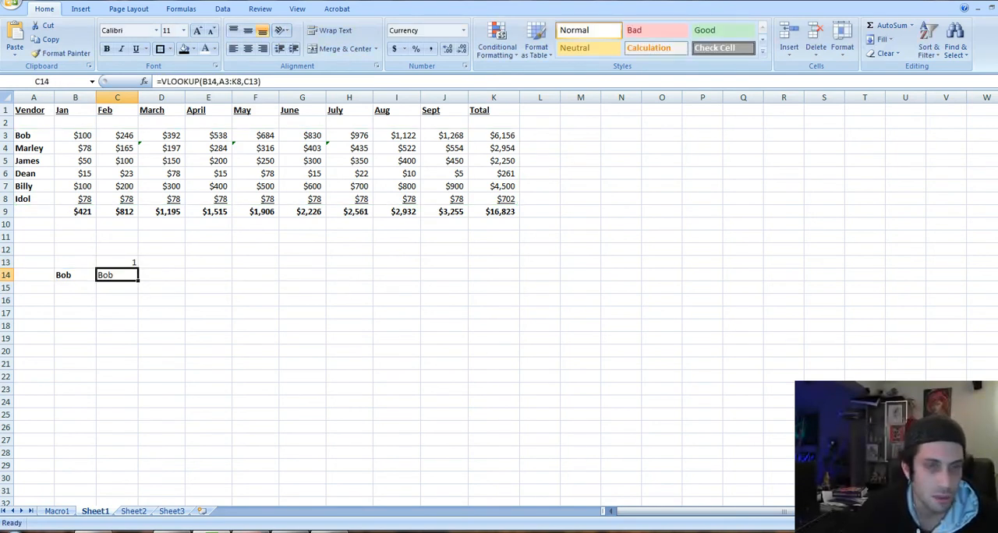
Try the column indexes 2, 3 and 4 in cell C13 and finish with 5
{"action": "key", "text": "Up"}
{"action": "type", "text": "2"}
{"action": "key", "text": "Return"}
{"action": "key", "text": "Up"}
{"action": "type", "text": "3"}
{"action": "key", "text": "Return"}
{"action": "key", "text": "Up"}
{"action": "type", "text": "4"}
{"action": "key", "text": "Return"}
{"action": "key", "text": "Up"}
{"action": "type", "text": "5"}
{"action": "key", "text": "Return"}
{"action": "key", "text": "Up"}
{"action": "key", "text": "Up"}
{"action": "key", "text": "Up"}
{"action": "key", "text": "Up"}
{"action": "key", "text": "Up"}
{"action": "key", "text": "Up"}
{"action": "key", "text": "Up"}
{"action": "key", "text": "Up"}
{"action": "key", "text": "Up"}
{"action": "key", "text": "Up"}
{"action": "key", "text": "Up"}
{"action": "key", "text": "Up"}
{"action": "key", "text": "Up"}
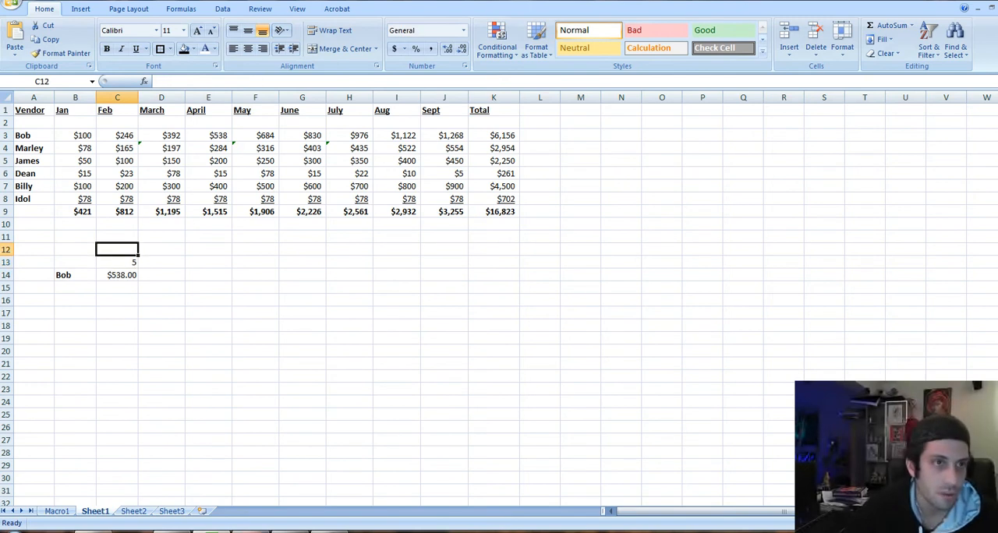
{"action": "key", "text": "ctrl+shift+plus"}
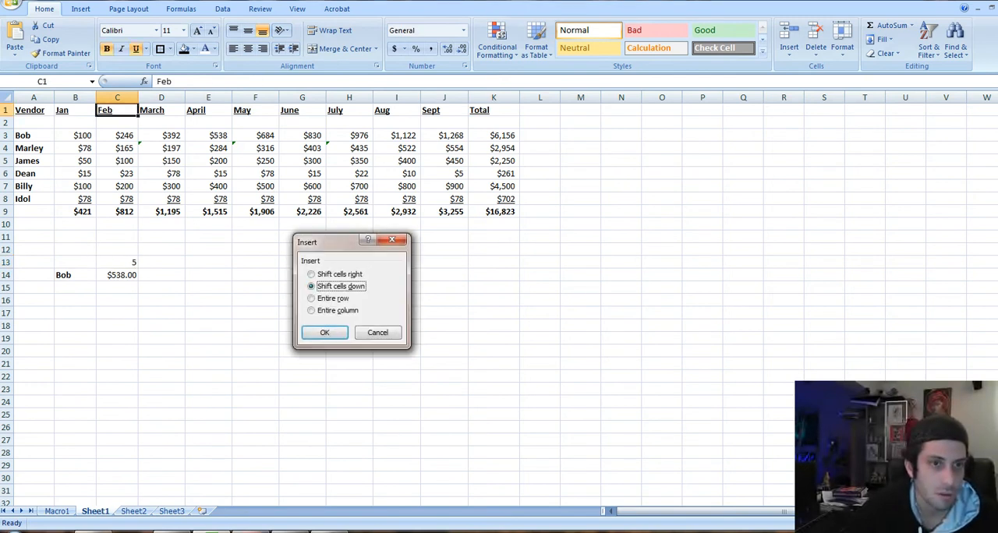
{"action": "key", "text": "Escape"}
Examine which cells the VLOOKUP formula in C14 refers to for its lookup value, table and column index
{"action": "key", "text": "Down"}
{"action": "key", "text": "Down"}
{"action": "key", "text": "Down"}
{"action": "key", "text": "Down"}
{"action": "key", "text": "Down"}
{"action": "key", "text": "Down"}
{"action": "key", "text": "Down"}
{"action": "key", "text": "Down"}
{"action": "key", "text": "Down"}
{"action": "key", "text": "Down"}
{"action": "key", "text": "Down"}
{"action": "key", "text": "Down"}
{"action": "key", "text": "F2"}
{"action": "key", "text": "Return"}
{"action": "key", "text": "F2"}
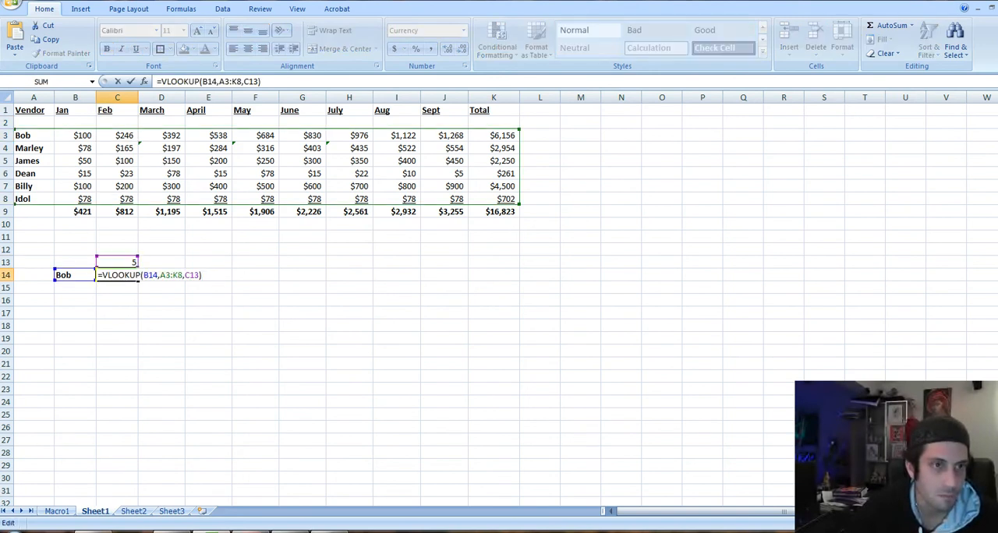
{"action": "key", "text": "ctrl+Return"}
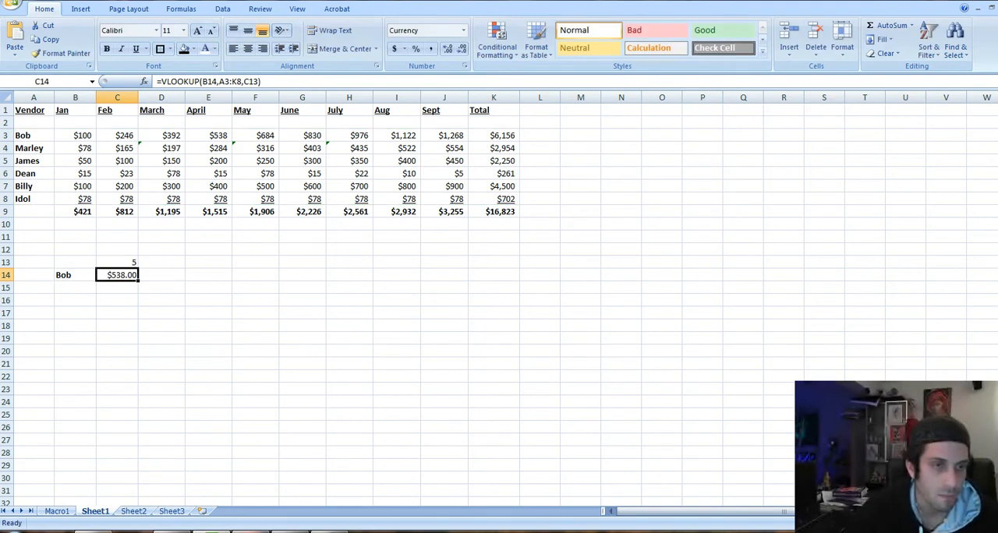
{"action": "key", "text": "Left"}
{"action": "key", "text": "Right"}
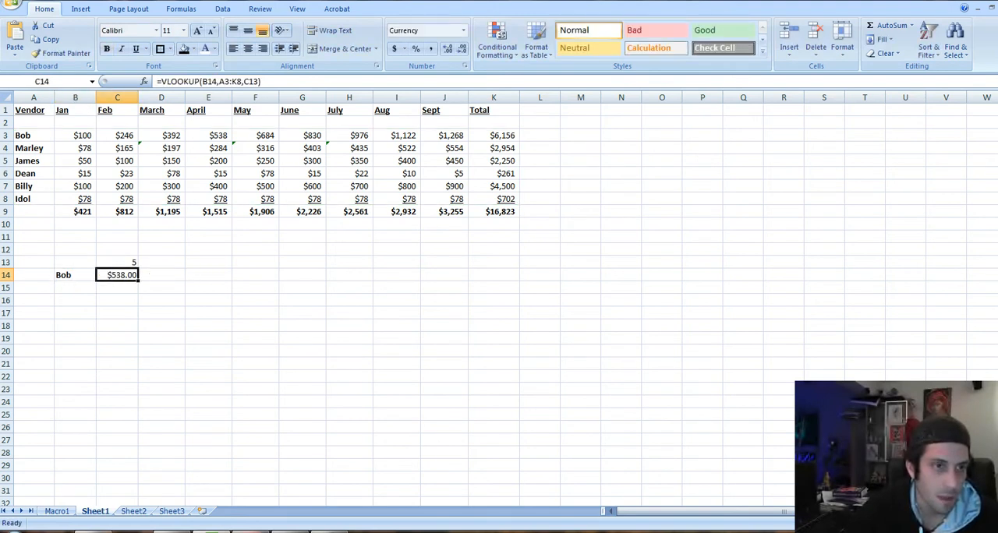
Enter the lookup vendor's name followed by the suffix B in cell B15
{"action": "key", "text": "Left"}
{"action": "key", "text": "Down"}
{"action": "type", "text": "Bo"}
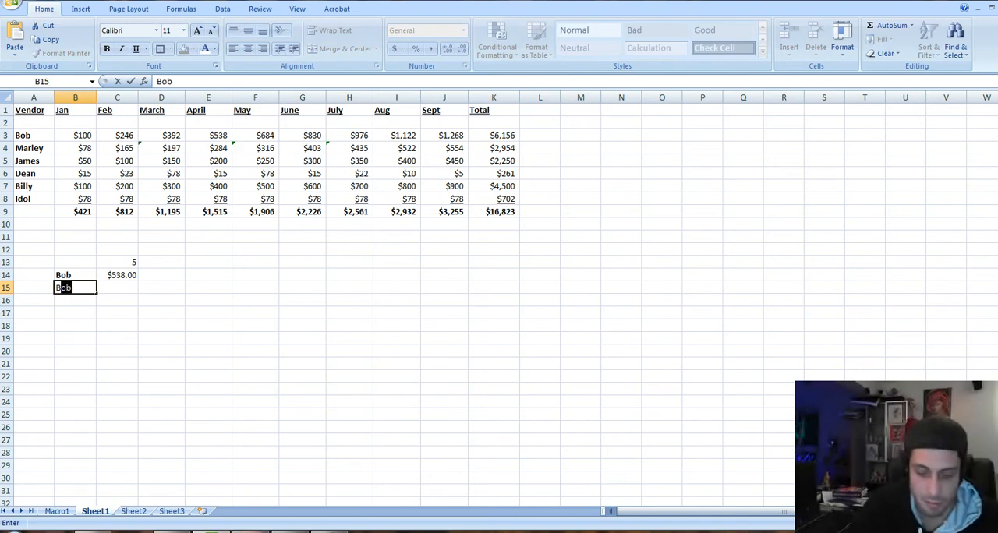
{"action": "type", "text": "b B"}
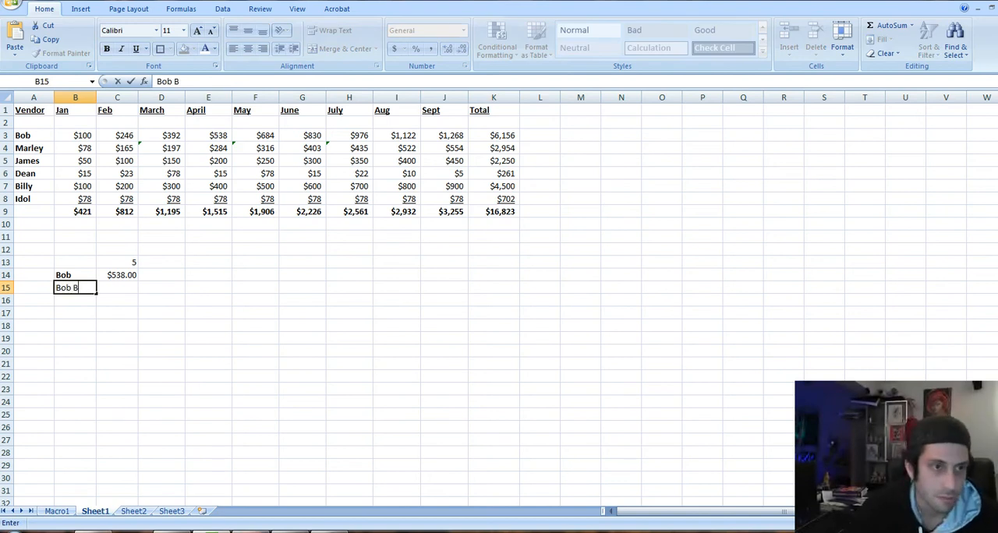
{"action": "key", "text": "Return"}
Add the suffix A to the vendor name in B14 and make the name in B15 bold
{"action": "key", "text": "Up"}
{"action": "key", "text": "Up"}
{"action": "type", "text": "Bob "}
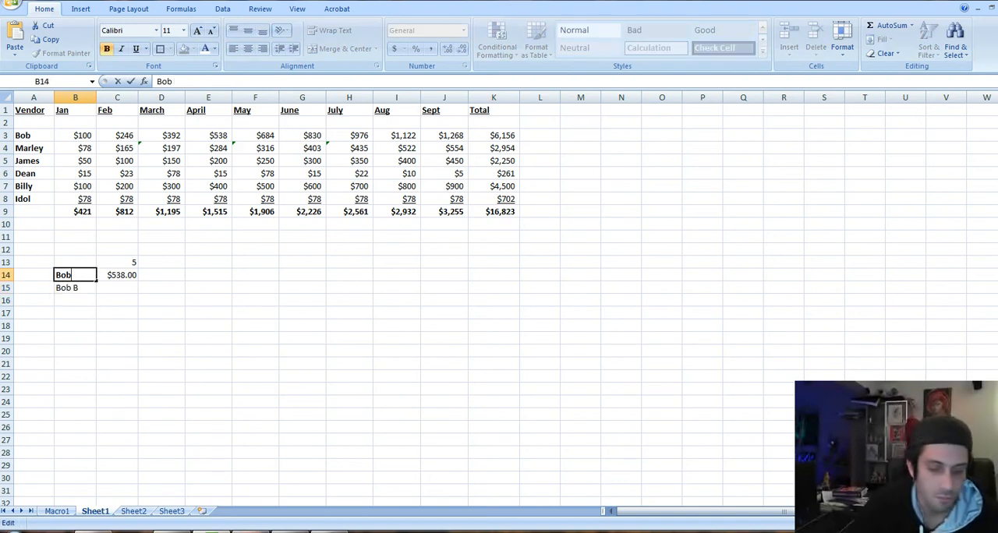
{"action": "type", "text": "A"}
{"action": "key", "text": "Return"}
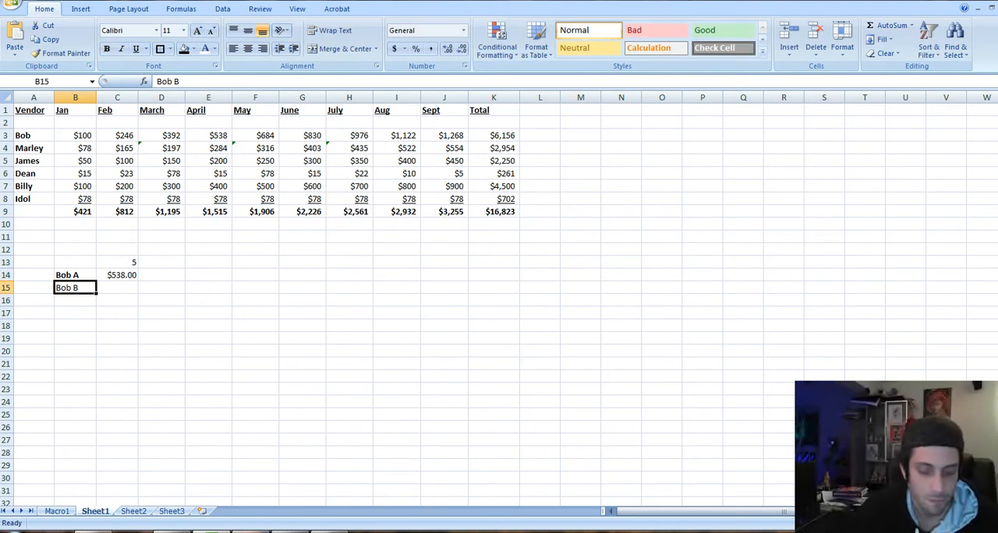
{"action": "key", "text": "ctrl+b"}
Insert an entire blank row at row 4, directly below the first vendor in the table
{"action": "key", "text": "Up"}
{"action": "key", "text": "Up"}
{"action": "key", "text": "Up"}
{"action": "key", "text": "Up"}
{"action": "key", "text": "Up"}
{"action": "key", "text": "Up"}
{"action": "key", "text": "Up"}
{"action": "key", "text": "Up"}
{"action": "key", "text": "Up"}
{"action": "key", "text": "Up"}
{"action": "key", "text": "Up"}
{"action": "key", "text": "Left"}
{"action": "key", "text": "Down"}
{"action": "key", "text": "ctrl+shift+plus"}
{"action": "key", "text": "r"}
{"action": "key", "text": "Return"}
Copy the two suffixed vendor names from B15:B16 into the Vendor column at A3:A4
{"action": "key", "text": "Down"}
{"action": "key", "text": "Down"}
{"action": "key", "text": "Down"}
{"action": "key", "text": "Down"}
{"action": "key", "text": "Down"}
{"action": "key", "text": "Down"}
{"action": "key", "text": "Down"}
{"action": "key", "text": "Down"}
{"action": "key", "text": "Down"}
{"action": "key", "text": "Down"}
{"action": "key", "text": "Right"}
{"action": "key", "text": "shift+Down"}
{"action": "key", "text": "ctrl+c"}
{"action": "key", "text": "Up"}
{"action": "key", "text": "Up"}
{"action": "key", "text": "Up"}
{"action": "key", "text": "Up"}
{"action": "key", "text": "Up"}
{"action": "key", "text": "Up"}
{"action": "key", "text": "Up"}
{"action": "key", "text": "Up"}
{"action": "key", "text": "Up"}
{"action": "key", "text": "Up"}
{"action": "key", "text": "Up"}
{"action": "key", "text": "Up"}
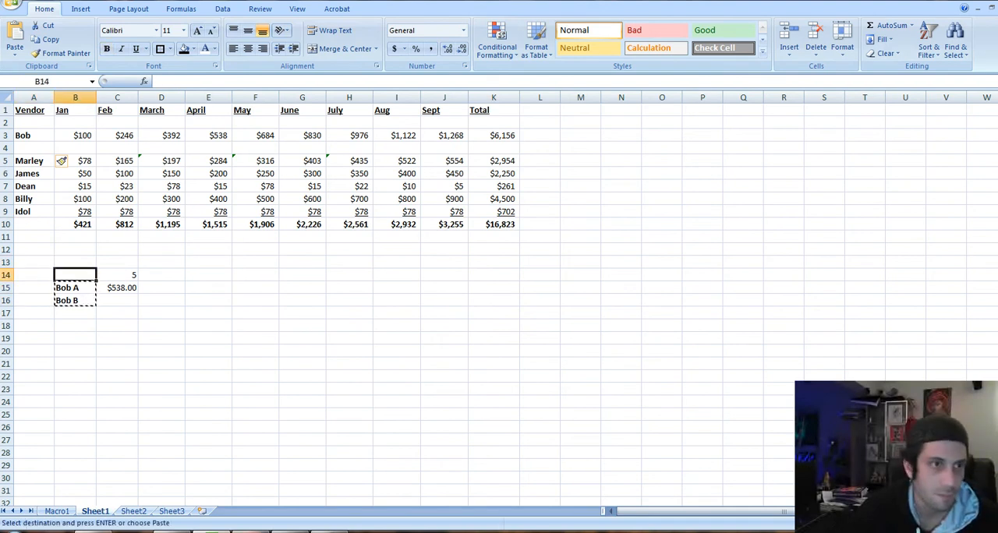
{"action": "key", "text": "Left"}
{"action": "key", "text": "ctrl+v"}
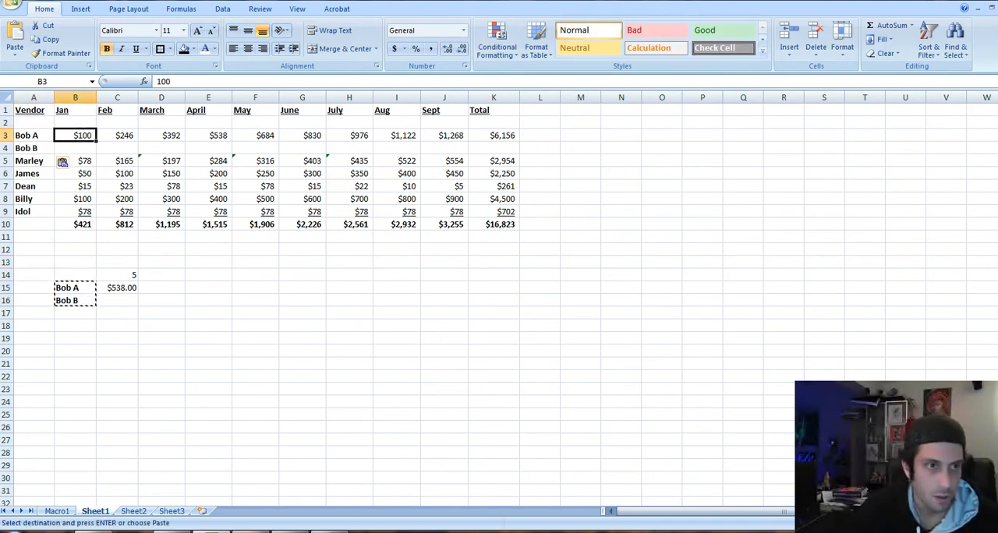
Copy the January amount from B3 to B4 and change the copy to 101
{"action": "key", "text": "Right"}
{"action": "key", "text": "ctrl+c"}
{"action": "key", "text": "Down"}
{"action": "key", "text": "Return"}
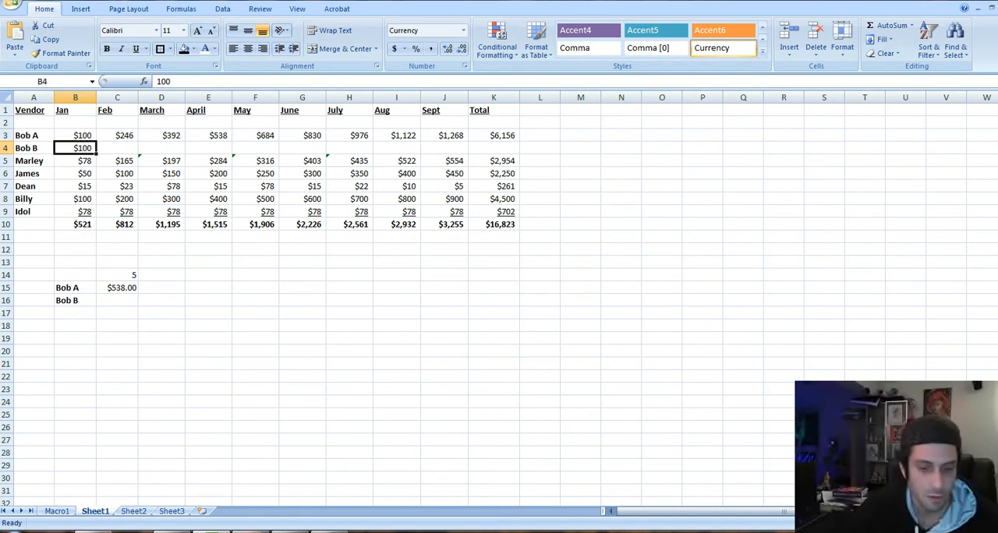
{"action": "key", "text": "F2"}
{"action": "key", "text": "BackSpace"}
{"action": "type", "text": "1"}
{"action": "key", "text": "Return"}
Enter the formula =B4+15 in C4 and fill it across the row through September in J4
{"action": "key", "text": "Up"}
{"action": "key", "text": "Right"}
{"action": "type", "text": "="}
{"action": "key", "text": "Left"}
{"action": "type", "text": "+15"}
{"action": "key", "text": "Return"}
{"action": "key", "text": "Up"}
{"action": "left_click_drag", "start_coordinate": [138, 154], "coordinate": [468, 153]}
{"action": "left_click", "coordinate": [226, 149]}
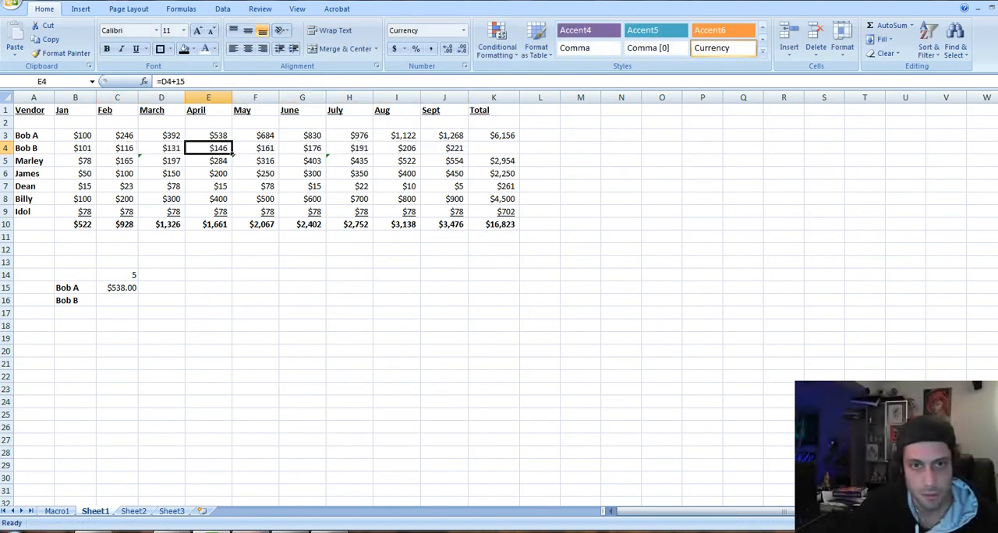
Copy the row total formula from K3 to K4 for the new vendor row
{"action": "key", "text": "Right"}
{"action": "key", "text": "Right"}
{"action": "key", "text": "Right"}
{"action": "key", "text": "Right"}
{"action": "key", "text": "Right"}
{"action": "key", "text": "Right"}
{"action": "key", "text": "Up"}
{"action": "key", "text": "ctrl+c"}
{"action": "key", "text": "Down"}
{"action": "key", "text": "ctrl+v"}
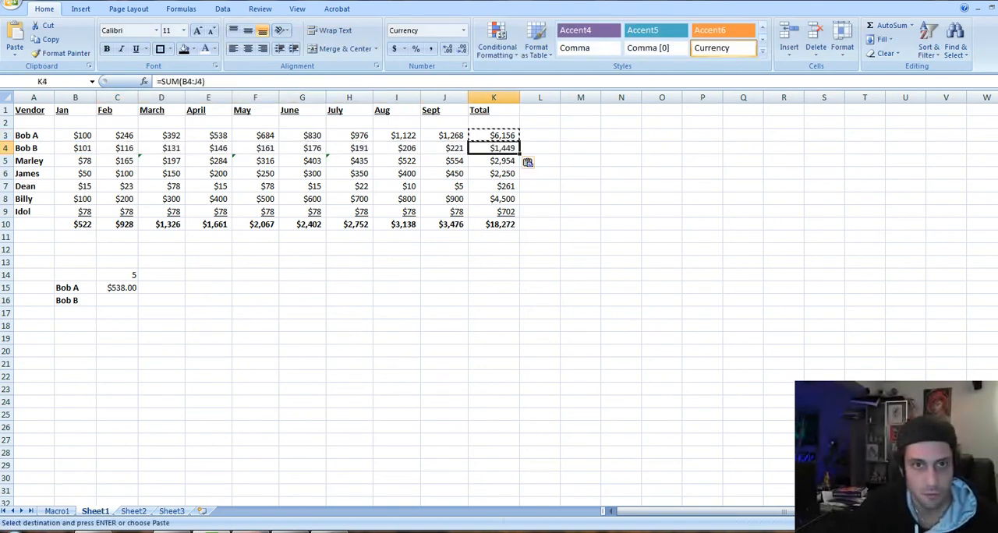
{"action": "key", "text": "Escape"}
Check the total formulas of the monthly table without changing them
{"action": "key", "text": "Down"}
{"action": "key", "text": "Down"}
{"action": "key", "text": "Down"}
{"action": "key", "text": "Down"}
{"action": "key", "text": "Down"}
{"action": "key", "text": "Down"}
{"action": "key", "text": "alt+="}
{"action": "key", "text": "Escape"}
{"action": "key", "text": "Left"}
{"action": "key", "text": "F2"}
{"action": "key", "text": "Escape"}
{"action": "key", "text": "Left"}
{"action": "key", "text": "F2"}
{"action": "key", "text": "Escape"}
Examine the cell references of the VLOOKUP formula in C15 after the row insertion
{"action": "key", "text": "Left"}
{"action": "key", "text": "Left"}
{"action": "key", "text": "Left"}
{"action": "key", "text": "Left"}
{"action": "key", "text": "Left"}
{"action": "key", "text": "Left"}
{"action": "key", "text": "Down"}
{"action": "key", "text": "Down"}
{"action": "key", "text": "Down"}
{"action": "key", "text": "Down"}
{"action": "key", "text": "Down"}
{"action": "key", "text": "F2"}
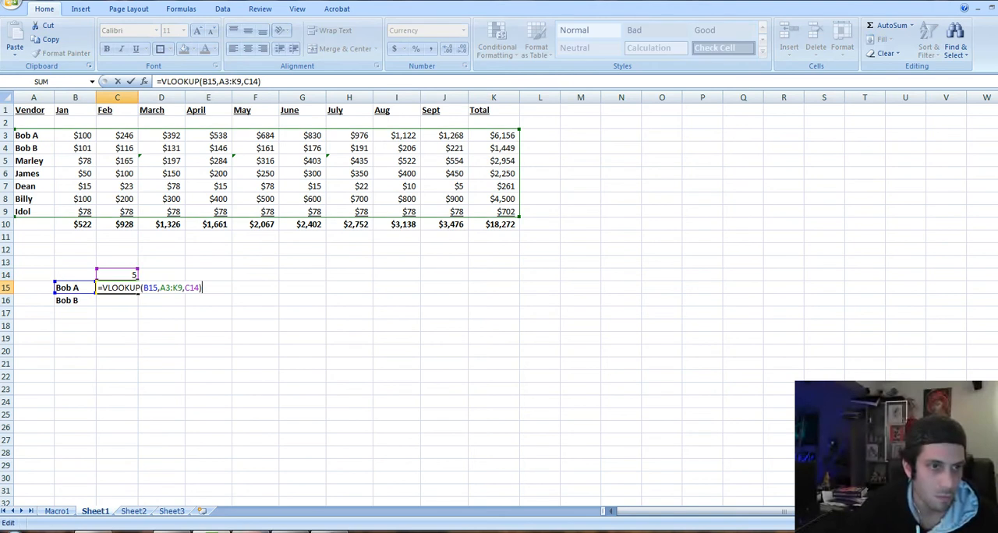
{"action": "key", "text": "Escape"}
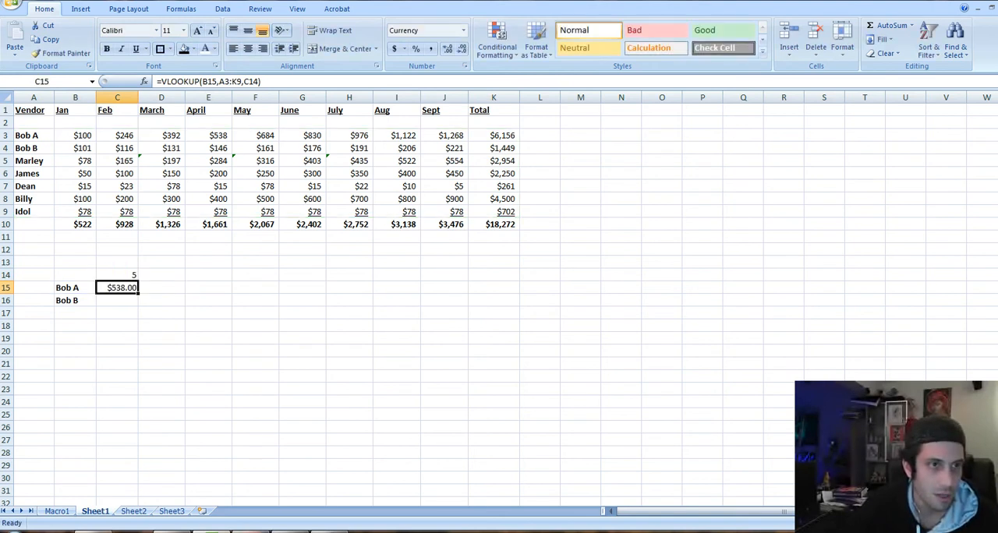
{"action": "key", "text": "Left"}
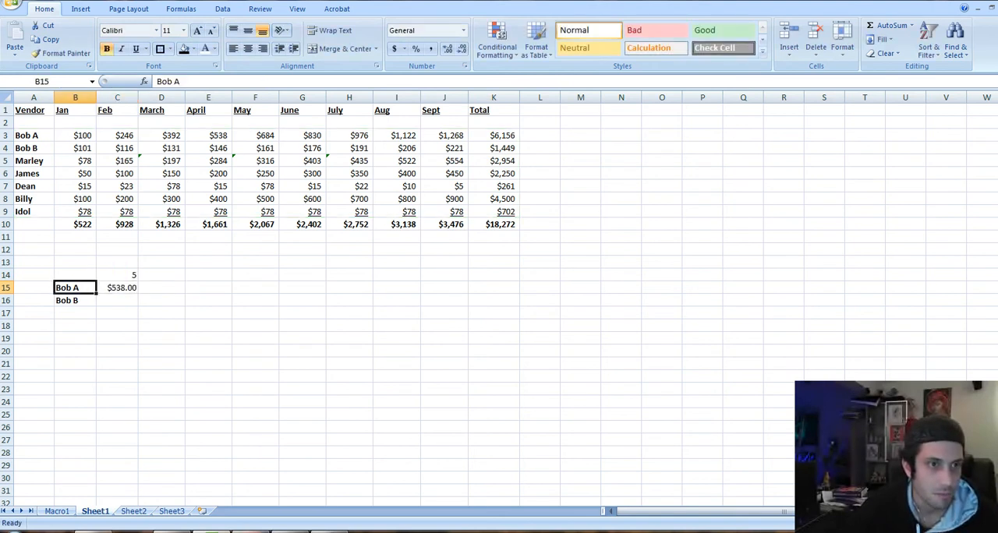
Check which lookup cell, table range and column index the VLOOKUP formula in C15 uses
{"action": "key", "text": "Right"}
{"action": "key", "text": "F2"}
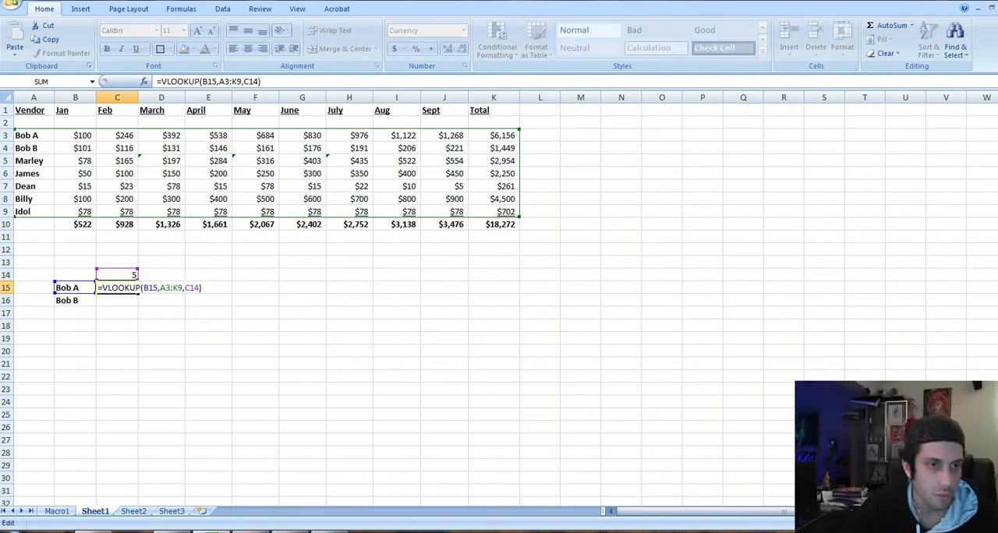
{"action": "key", "text": "Escape"}
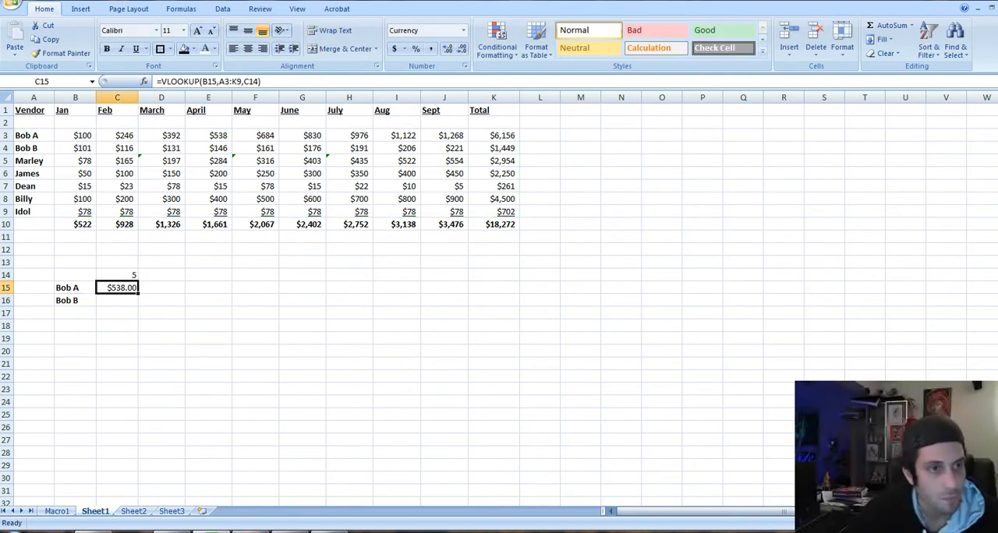
Remove the letter suffix from the vendor name in A4
{"action": "key", "text": "Left"}
{"action": "key", "text": "Up"}
{"action": "key", "text": "Up"}
{"action": "key", "text": "Up"}
{"action": "key", "text": "Up"}
{"action": "key", "text": "Up"}
{"action": "key", "text": "Up"}
{"action": "key", "text": "Up"}
{"action": "key", "text": "Up"}
{"action": "key", "text": "Up"}
{"action": "key", "text": "Up"}
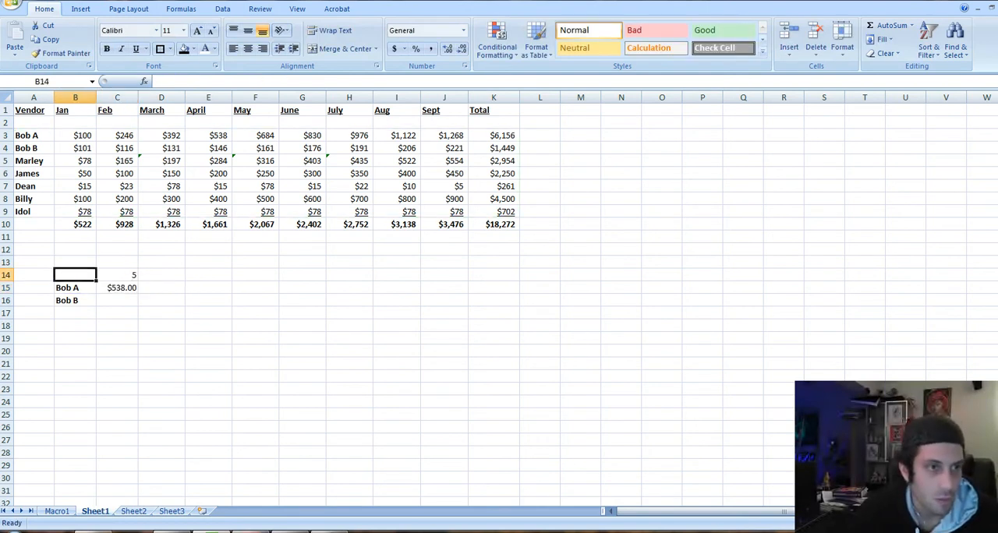
{"action": "key", "text": "Left"}
{"action": "key", "text": "Up"}
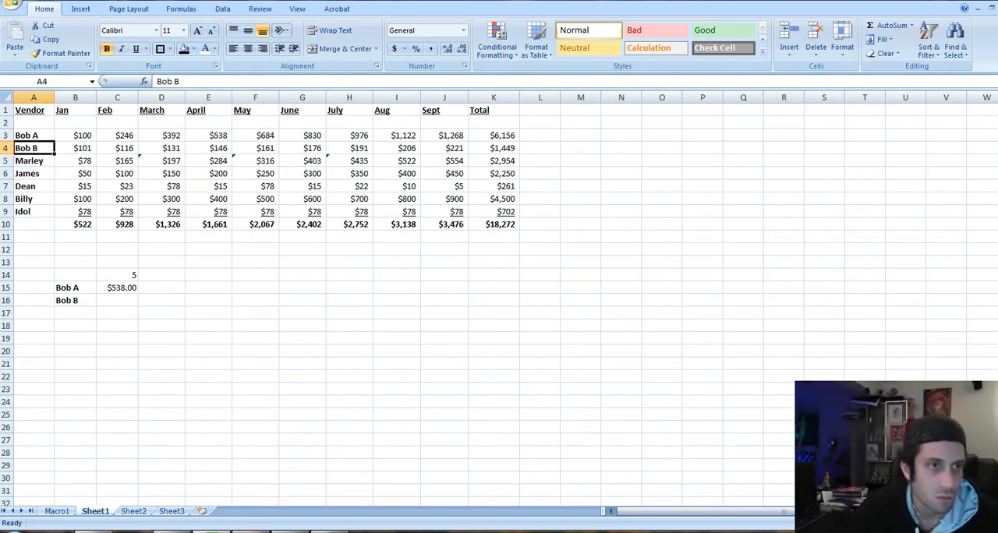
{"action": "key", "text": "F2"}
{"action": "key", "text": "BackSpace"}
{"action": "key", "text": "BackSpace"}
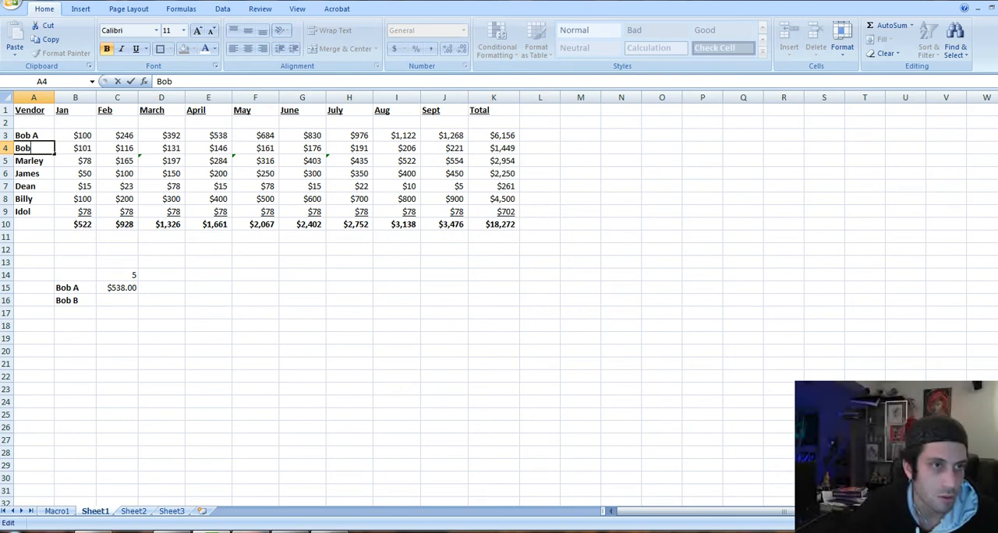
{"action": "key", "text": "Return"}
Remove the letter suffix from the vendor name in A3 so it matches the name in A4
{"action": "key", "text": "Up"}
{"action": "key", "text": "Up"}
{"action": "key", "text": "F2"}
{"action": "key", "text": "BackSpace"}
{"action": "key", "text": "BackSpace"}
{"action": "key", "text": "Return"}
Inspect the VLOOKUP formula in C15 with the two identically named vendors in the table
{"action": "key", "text": "Down"}
{"action": "key", "text": "Down"}
{"action": "key", "text": "Down"}
{"action": "key", "text": "Down"}
{"action": "key", "text": "Down"}
{"action": "key", "text": "Down"}
{"action": "key", "text": "Down"}
{"action": "key", "text": "Down"}
{"action": "key", "text": "Down"}
{"action": "key", "text": "Down"}
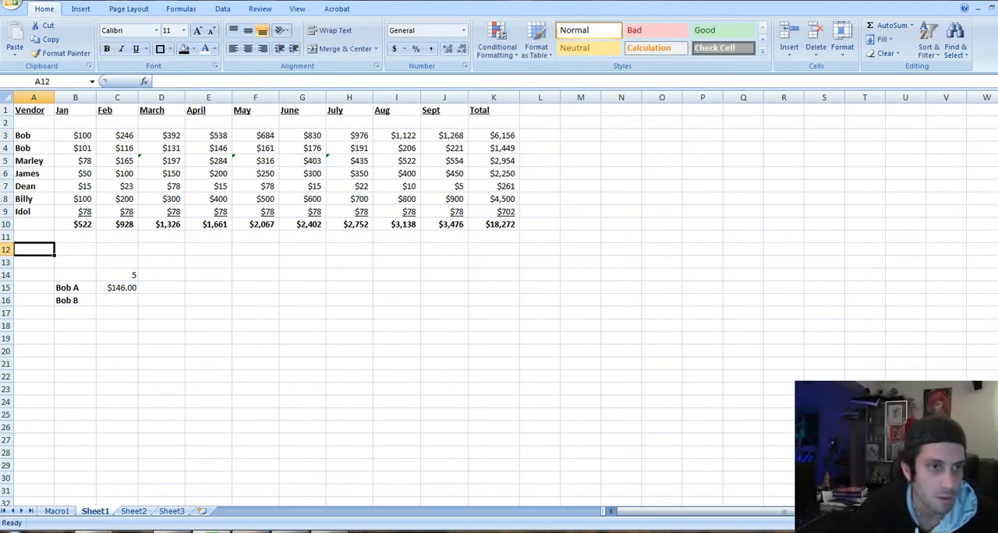
{"action": "key", "text": "Down"}
{"action": "key", "text": "Down"}
{"action": "key", "text": "Right"}
{"action": "key", "text": "Right"}
{"action": "key", "text": "Up"}
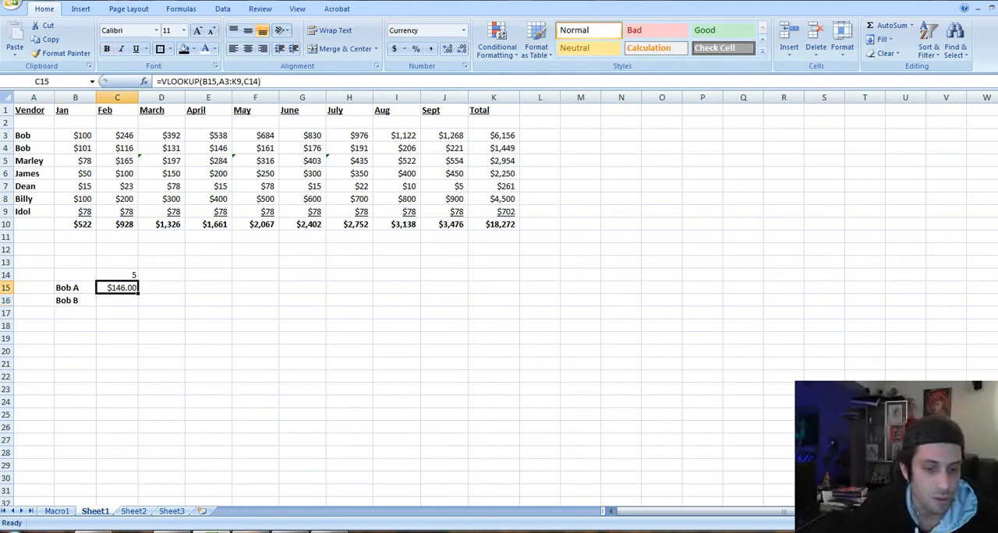
{"action": "key", "text": "F2"}
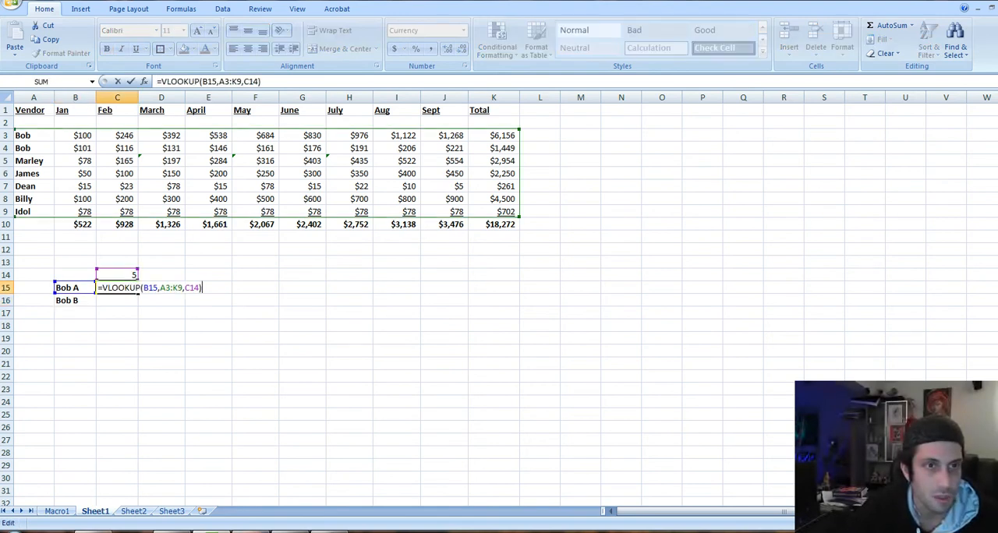
{"action": "key", "text": "Escape"}
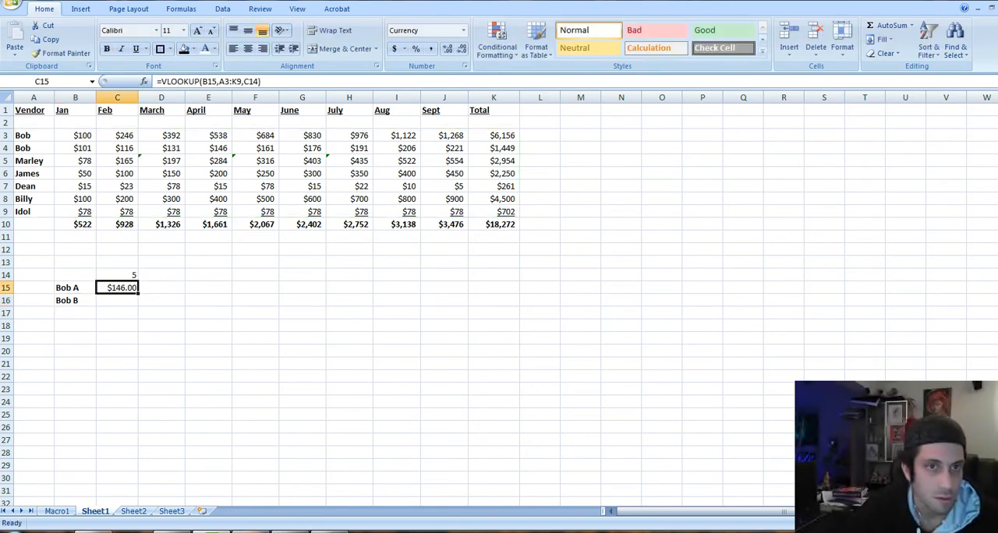
Search the sheet for 146
{"action": "key", "text": "Down"}
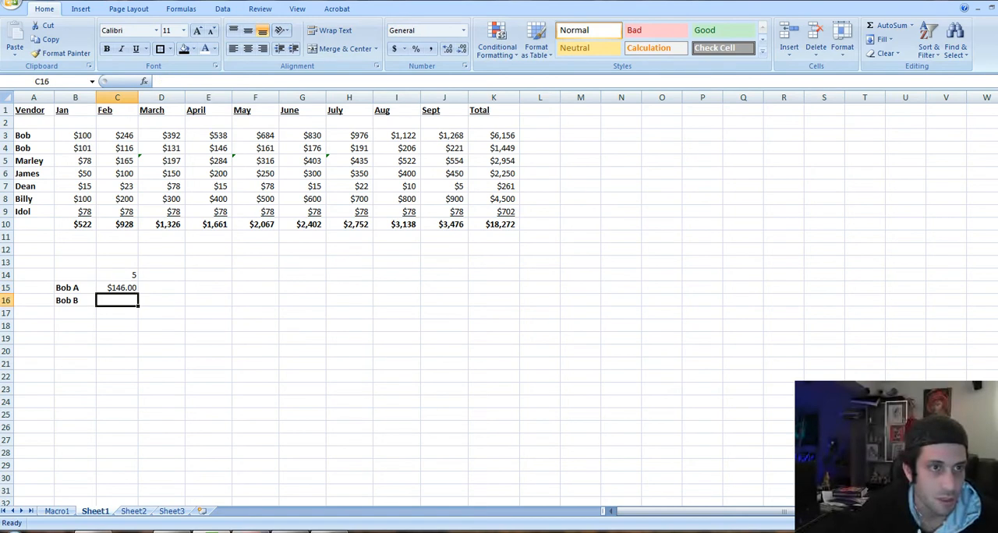
{"action": "key", "text": "ctrl+f"}
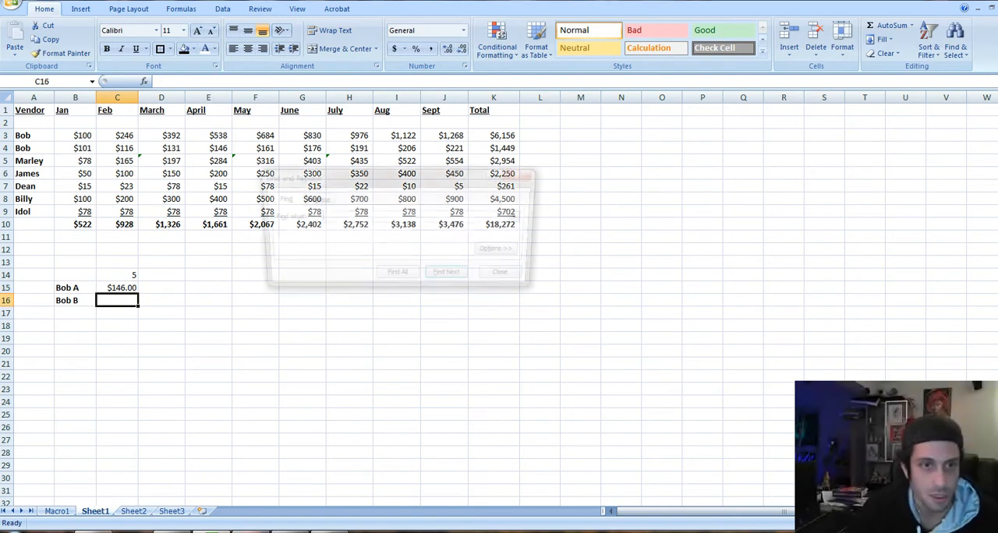
{"action": "type", "text": "146"}
{"action": "key", "text": "Return"}
{"action": "key", "text": "Return"}
{"action": "key", "text": "Escape"}
{"action": "key", "text": "Left"}
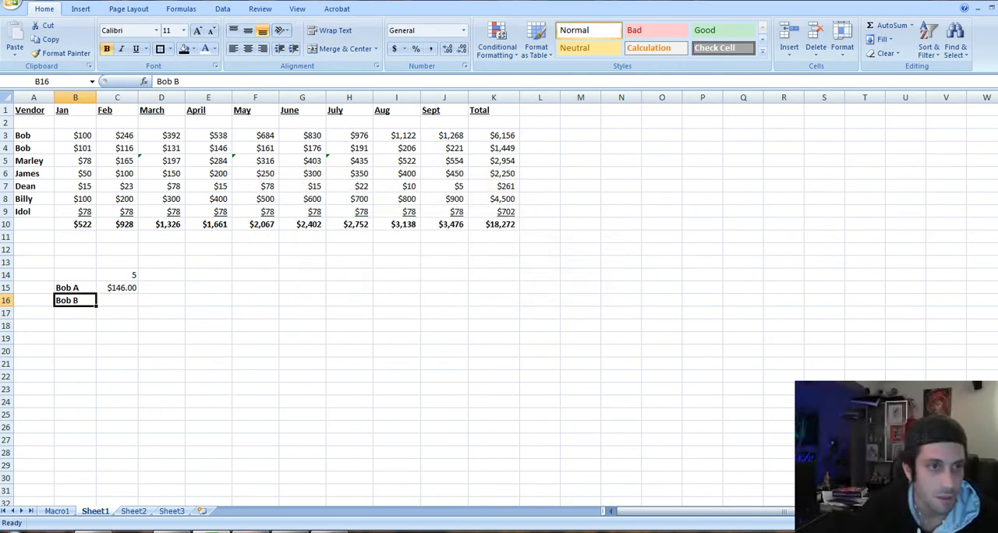
{"action": "key", "text": "Right"}
{"action": "key", "text": "Up"}
{"action": "key", "text": "F2"}
{"action": "key", "text": "F1"}
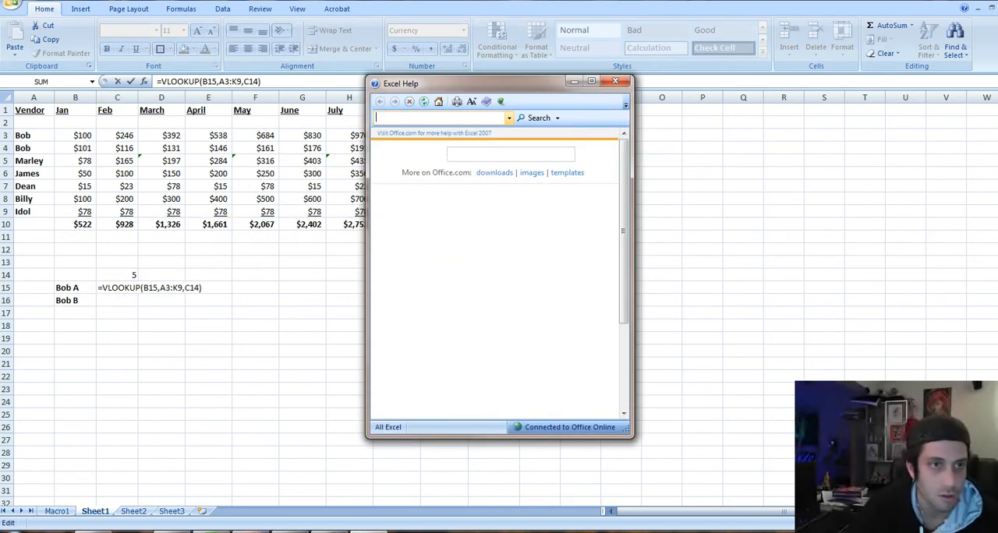
{"action": "left_click", "coordinate": [616, 81]}
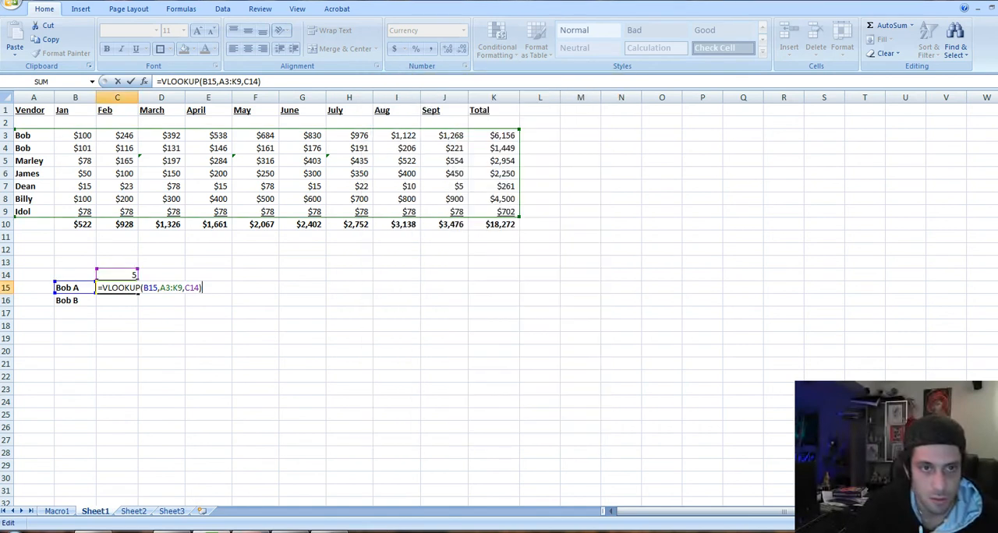
{"action": "key", "text": "Escape"}
Remove the letter suffix from the lookup name in B15
{"action": "left_click", "coordinate": [303, 288]}
{"action": "key", "text": "Left"}
{"action": "key", "text": "Left"}
{"action": "key", "text": "Left"}
{"action": "key", "text": "Left"}
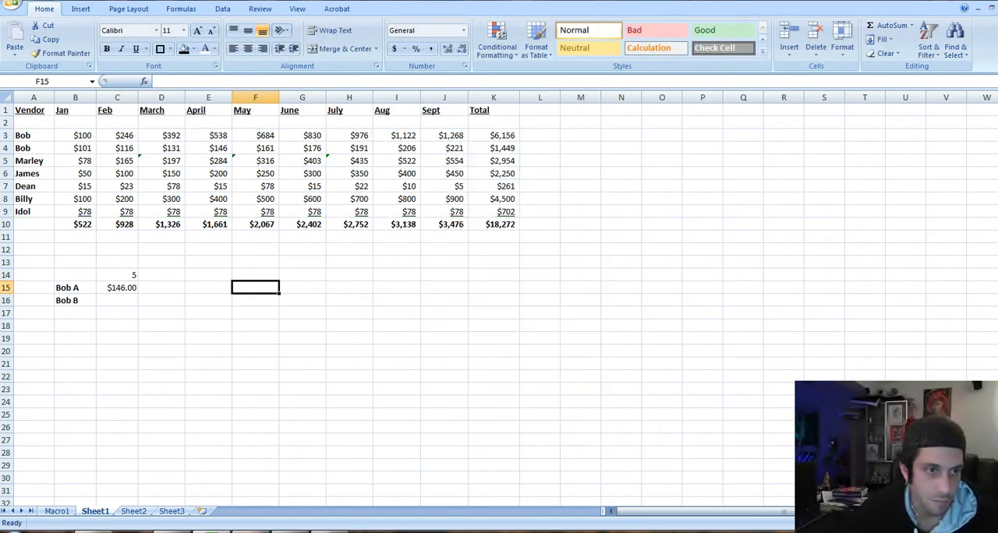
{"action": "key", "text": "Left"}
{"action": "key", "text": "F2"}
{"action": "key", "text": "BackSpace"}
{"action": "key", "text": "BackSpace"}
{"action": "key", "text": "Return"}
Examine the VLOOKUP formula in C15 and compare it with the two identically named vendor rows
{"action": "key", "text": "Up"}
{"action": "key", "text": "Right"}
{"action": "key", "text": "F2"}
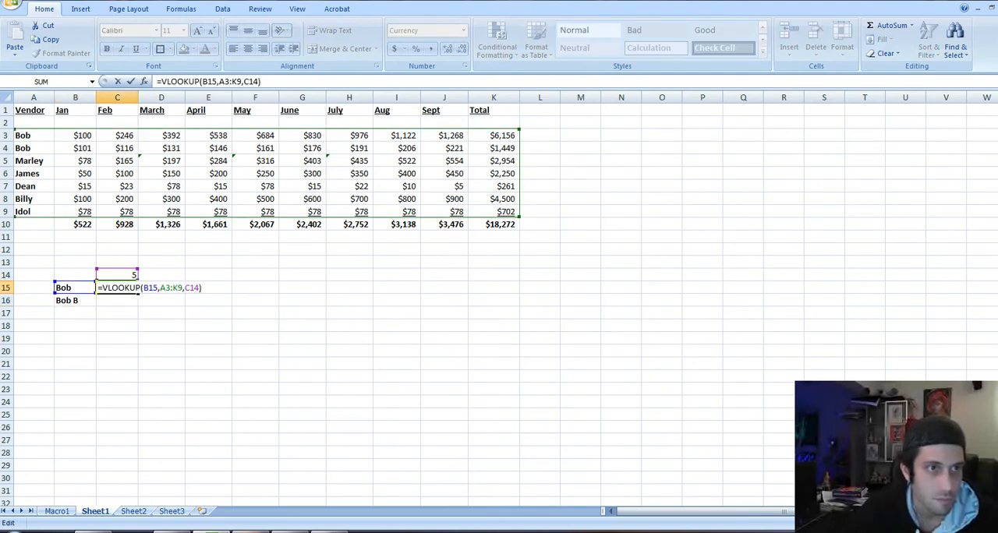
{"action": "key", "text": "Return"}
{"action": "key", "text": "Up"}
{"action": "key", "text": "Up"}
{"action": "key", "text": "Up"}
{"action": "key", "text": "Up"}
{"action": "key", "text": "Up"}
{"action": "key", "text": "Up"}
{"action": "key", "text": "Up"}
{"action": "key", "text": "Up"}
{"action": "key", "text": "Up"}
{"action": "key", "text": "Up"}
{"action": "key", "text": "Up"}
{"action": "key", "text": "Up"}
{"action": "key", "text": "Up"}
{"action": "key", "text": "Right"}
{"action": "key", "text": "Right"}
{"action": "key", "text": "Down"}
{"action": "key", "text": "Left"}
{"action": "key", "text": "Left"}
{"action": "key", "text": "Left"}
{"action": "key", "text": "Left"}
{"action": "key", "text": "Right"}
{"action": "key", "text": "Right"}
{"action": "key", "text": "Down"}
{"action": "key", "text": "Down"}
{"action": "key", "text": "Down"}
{"action": "key", "text": "Down"}
{"action": "key", "text": "Down"}
{"action": "key", "text": "Down"}
{"action": "key", "text": "Up"}
{"action": "key", "text": "Up"}
{"action": "key", "text": "Up"}
{"action": "key", "text": "Up"}
{"action": "key", "text": "Left"}
{"action": "key", "text": "Left"}
Copy the vendor row A3:K3 into the empty row 4 and set its January amount in B4 to 50
{"action": "key", "text": "Up"}
{"action": "key", "text": "Up"}
{"action": "key", "text": "Up"}
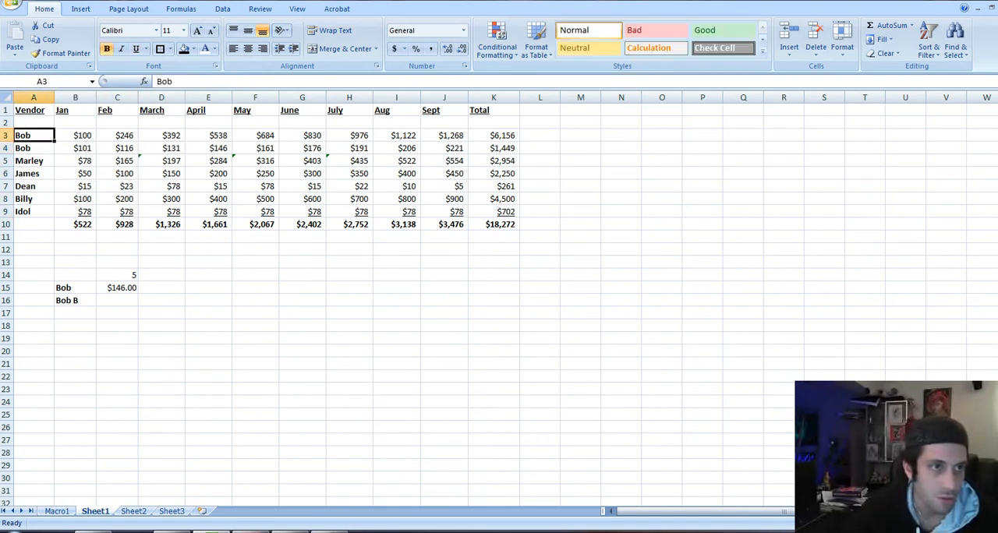
{"action": "key", "text": "ctrl+shift+plus"}
{"action": "key", "text": "Down"}
{"action": "key", "text": "Escape"}
Insert an entire row above row 4, between the two identically named vendors
{"action": "key", "text": "Down"}
{"action": "key", "text": "ctrl+shift+plus"}
{"action": "key", "text": "Down"}
{"action": "key", "text": "Return"}
{"action": "key", "text": "Up"}
{"action": "key", "text": "ctrl+shift+Right"}
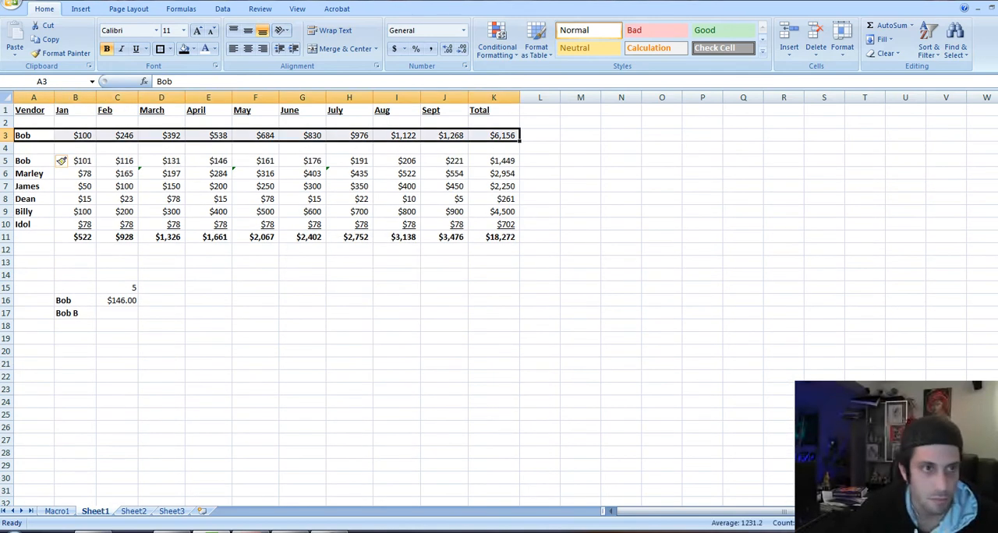
{"action": "key", "text": "ctrl+c"}
{"action": "key", "text": "Down"}
{"action": "key", "text": "Return"}
{"action": "key", "text": "Right"}
{"action": "type", "text": "50"}
{"action": "key", "text": "Return"}
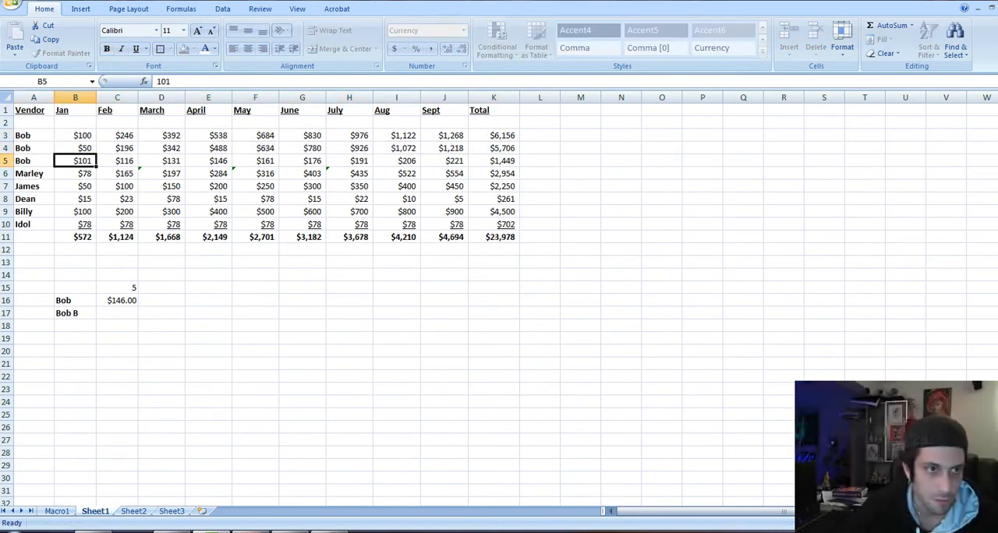
Review the monthly amounts in row 4 and the references of the VLOOKUP formula in C16
{"action": "key", "text": "Up"}
{"action": "key", "text": "Right"}
{"action": "key", "text": "Right"}
{"action": "key", "text": "Right"}
{"action": "key", "text": "Right"}
{"action": "key", "text": "Left"}
{"action": "key", "text": "Left"}
{"action": "key", "text": "Left"}
{"action": "key", "text": "Left"}
{"action": "key", "text": "Down"}
{"action": "key", "text": "Down"}
{"action": "key", "text": "Down"}
{"action": "key", "text": "Down"}
{"action": "key", "text": "Down"}
{"action": "key", "text": "Down"}
{"action": "key", "text": "Down"}
{"action": "key", "text": "Down"}
{"action": "key", "text": "Down"}
{"action": "key", "text": "Down"}
{"action": "key", "text": "Down"}
{"action": "key", "text": "Down"}
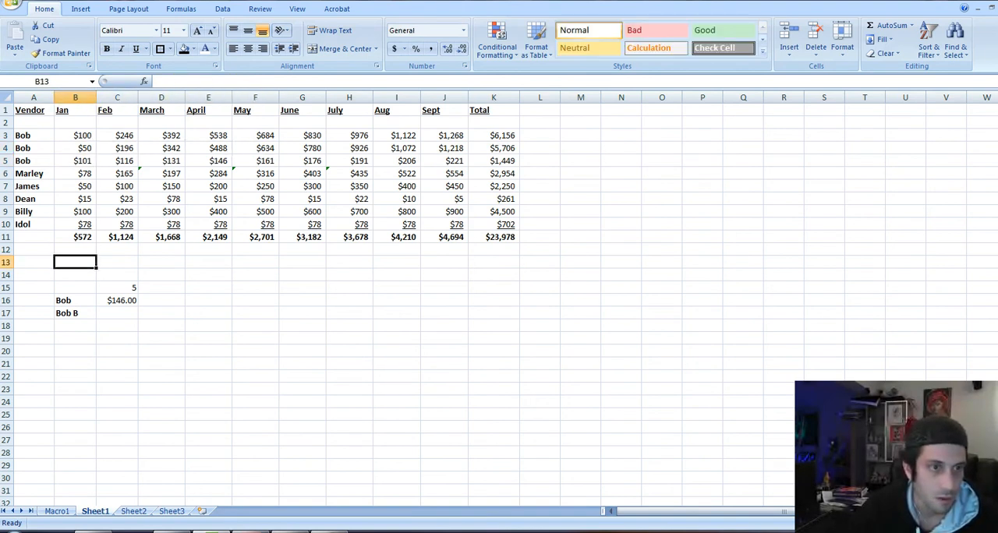
{"action": "key", "text": "Right"}
{"action": "key", "text": "F2"}
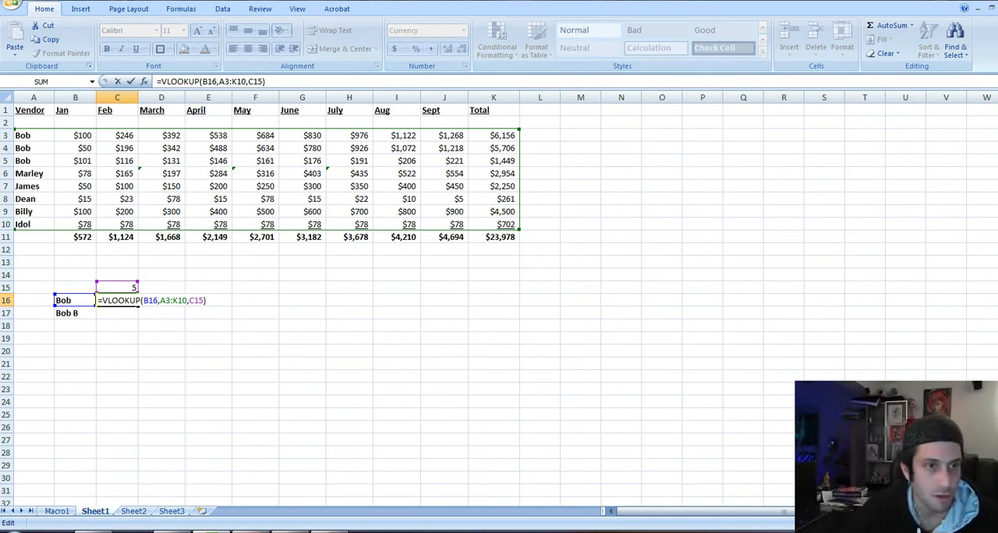
{"action": "key", "text": "Escape"}
Make the April amount in E5 bold
{"action": "key", "text": "Up"}
{"action": "key", "text": "Up"}
{"action": "key", "text": "Up"}
{"action": "key", "text": "Up"}
{"action": "key", "text": "Up"}
{"action": "key", "text": "Up"}
{"action": "key", "text": "Up"}
{"action": "key", "text": "Up"}
{"action": "key", "text": "Up"}
{"action": "key", "text": "Up"}
{"action": "key", "text": "Up"}
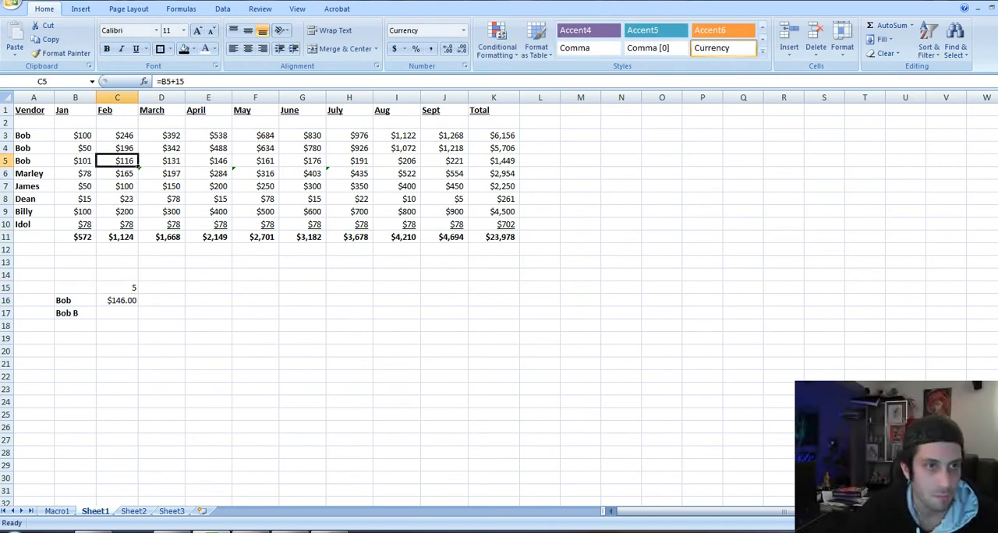
{"action": "key", "text": "Left"}
{"action": "key", "text": "Right"}
{"action": "key", "text": "Right"}
{"action": "key", "text": "Right"}
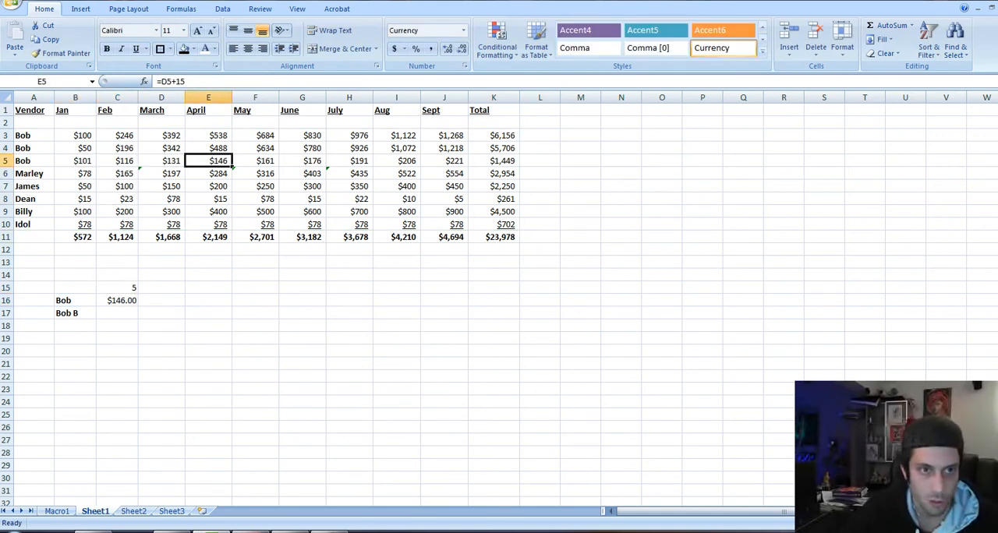
{"action": "key", "text": "Down"}
{"action": "key", "text": "Down"}
{"action": "key", "text": "Down"}
{"action": "key", "text": "Down"}
{"action": "key", "text": "Down"}
{"action": "key", "text": "Down"}
{"action": "key", "text": "Down"}
{"action": "key", "text": "Down"}
{"action": "key", "text": "Down"}
{"action": "key", "text": "Down"}
{"action": "key", "text": "Down"}
{"action": "key", "text": "Down"}
{"action": "key", "text": "Down"}
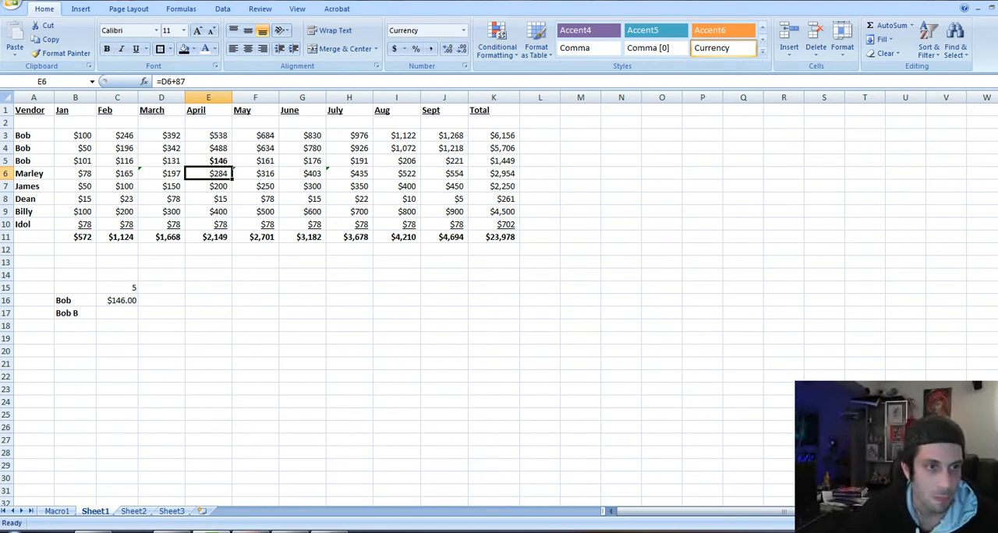
Check the VLOOKUP formula in C16 against the three identically named vendor rows
{"action": "key", "text": "Left"}
{"action": "key", "text": "Left"}
{"action": "key", "text": "Up"}
{"action": "key", "text": "Up"}
{"action": "key", "text": "F2"}
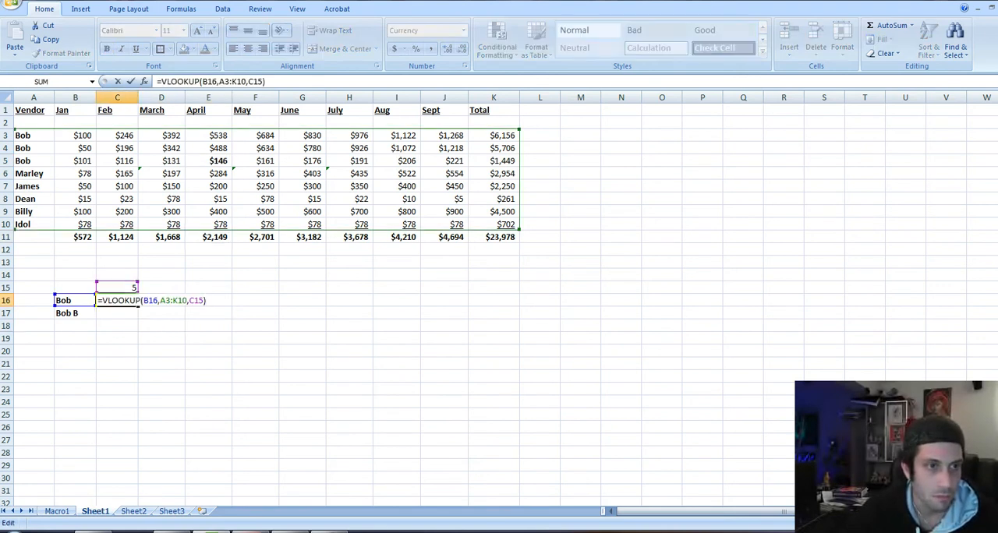
{"action": "key", "text": "Escape"}
{"action": "key", "text": "Left"}
{"action": "key", "text": "Right"}
{"action": "key", "text": "Left"}
{"action": "key", "text": "Left"}
{"action": "key", "text": "Up"}
{"action": "key", "text": "Up"}
{"action": "key", "text": "Up"}
{"action": "key", "text": "Up"}
{"action": "key", "text": "Up"}
{"action": "key", "text": "Up"}
{"action": "key", "text": "Up"}
{"action": "key", "text": "Up"}
{"action": "key", "text": "Up"}
{"action": "key", "text": "Up"}
{"action": "key", "text": "Up"}
{"action": "key", "text": "Up"}
{"action": "key", "text": "Up"}
{"action": "key", "text": "ctrl+shift+plus"}
{"action": "key", "text": "Down"}
{"action": "key", "text": "Down"}
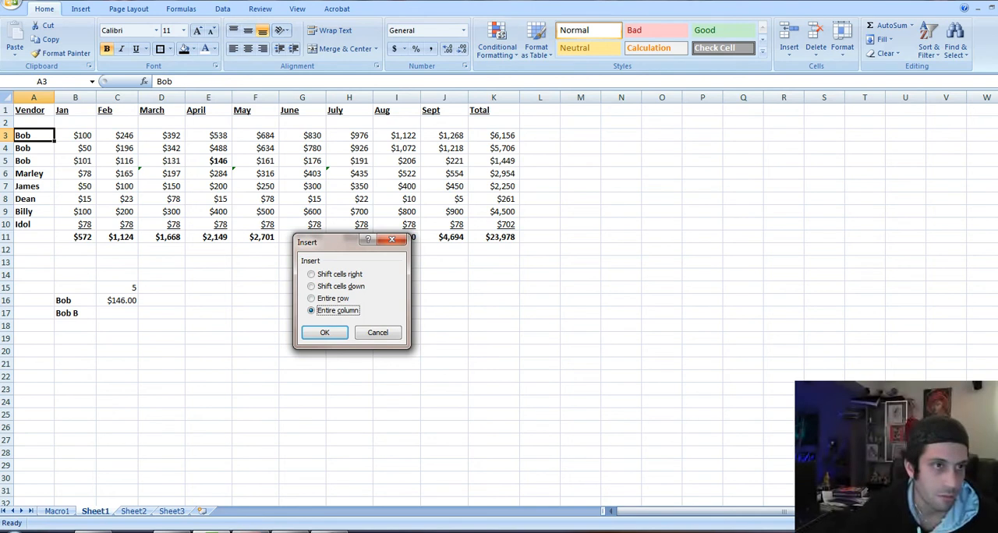
{"action": "key", "text": "Escape"}
Add the suffixes A, B and C to the vendor names in A3, A4 and A5
{"action": "key", "text": "F2"}
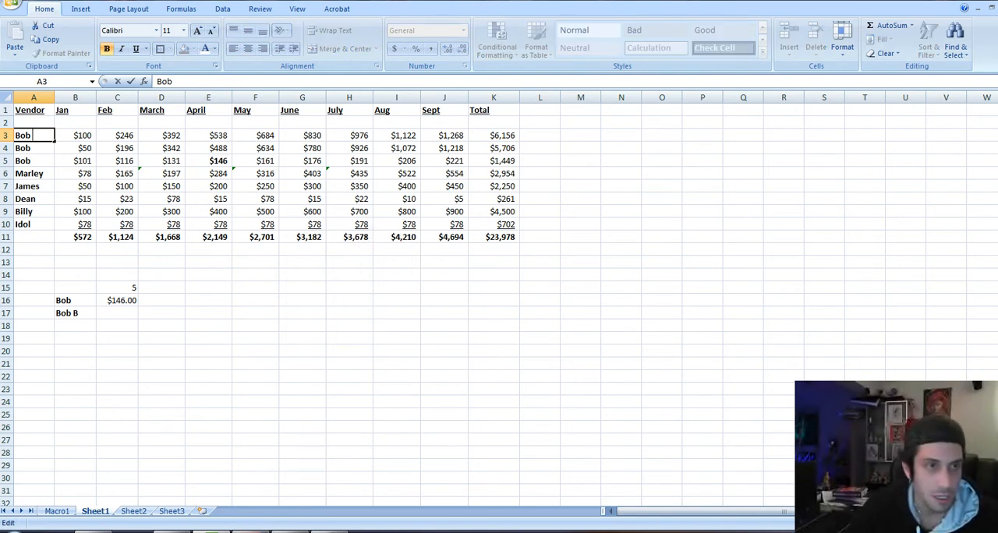
{"action": "key", "text": "Return"}
{"action": "key", "text": "F2"}
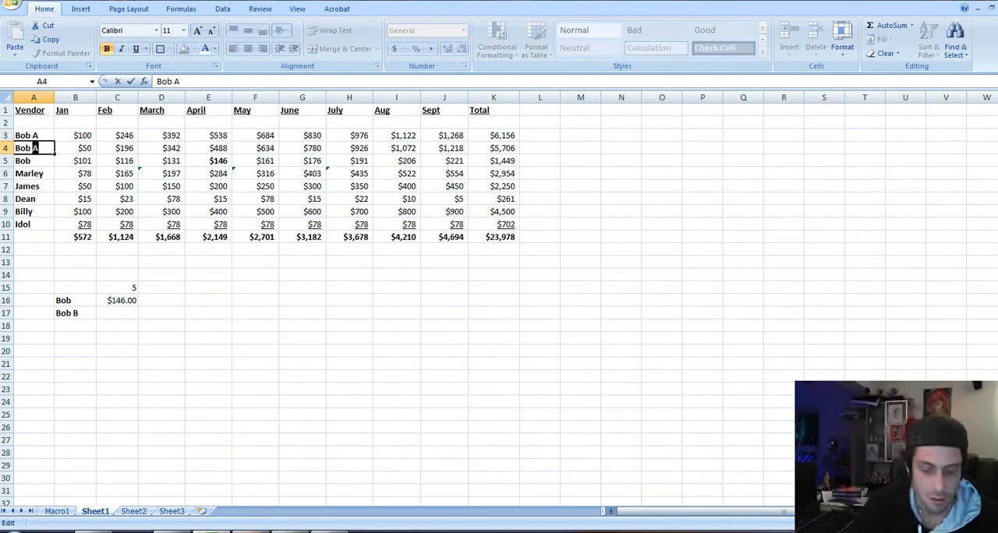
{"action": "key", "text": "Return"}
{"action": "key", "text": "F2"}
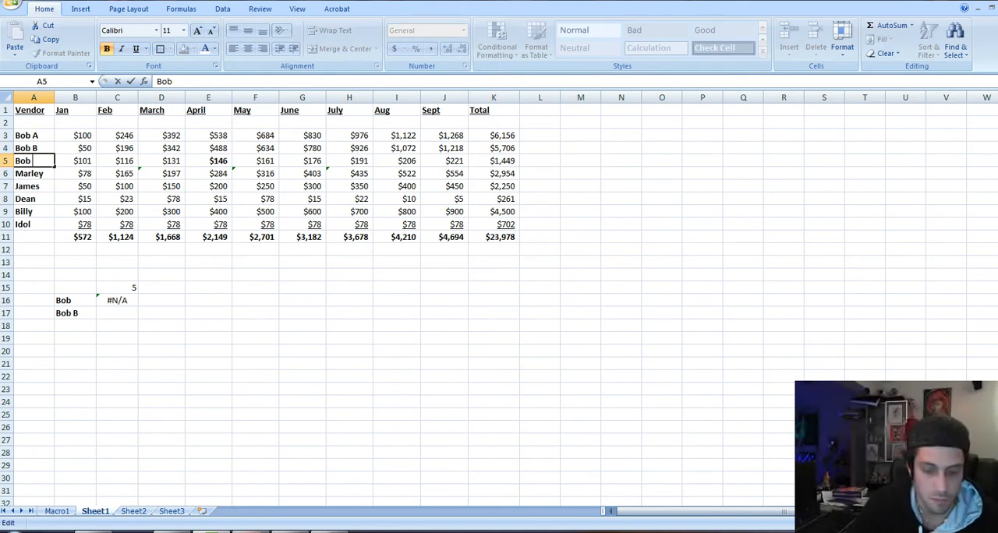
{"action": "key", "text": "Return"}
Add FALSE as the fourth argument of the VLOOKUP formula in C16
{"action": "key", "text": "Down"}
{"action": "key", "text": "Down"}
{"action": "key", "text": "Down"}
{"action": "key", "text": "Down"}
{"action": "key", "text": "Down"}
{"action": "key", "text": "Down"}
{"action": "key", "text": "Down"}
{"action": "key", "text": "Down"}
{"action": "key", "text": "Down"}
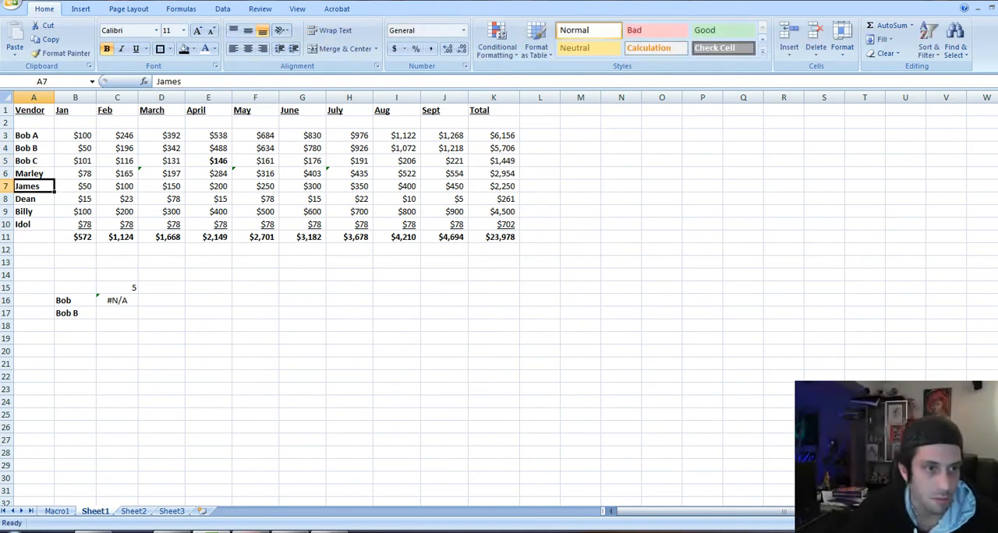
{"action": "key", "text": "Right"}
{"action": "key", "text": "Down"}
{"action": "key", "text": "Right"}
{"action": "key", "text": "F2"}
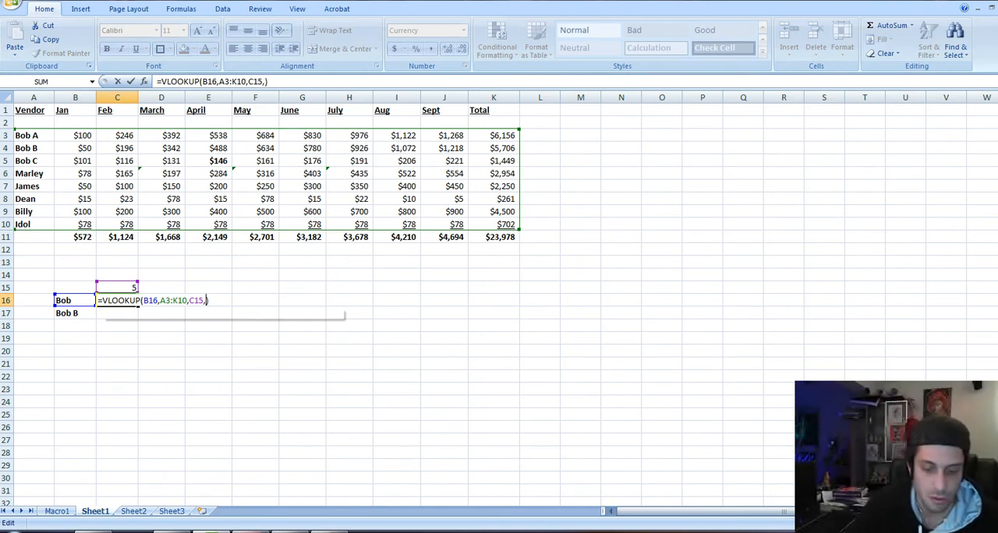
{"action": "type", "text": ",false"}
{"action": "key", "text": "Return"}
{"action": "key", "text": "Up"}
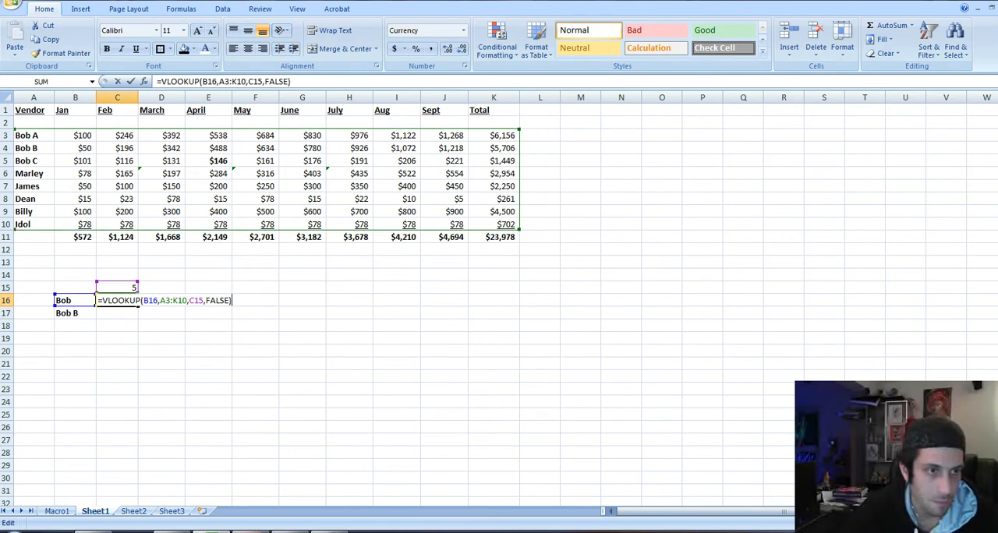
{"action": "key", "text": "F2"}
{"action": "key", "text": "Escape"}
Append the suffix A to the lookup name in B16 and check the VLOOKUP formula in C16
{"action": "key", "text": "Left"}
{"action": "key", "text": "F2"}
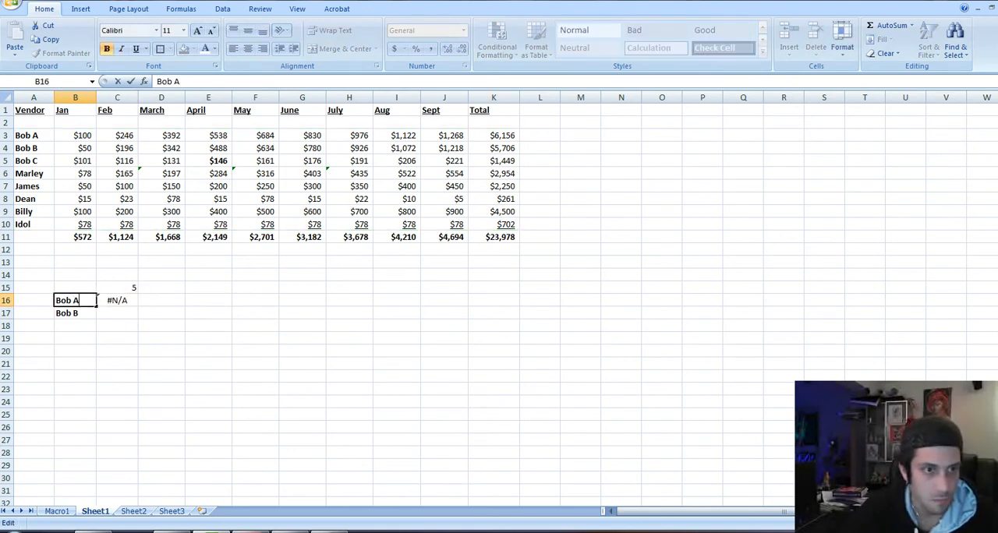
{"action": "type", "text": "A"}
{"action": "key", "text": "Return"}
{"action": "key", "text": "Up"}
{"action": "key", "text": "Right"}
{"action": "key", "text": "F2"}
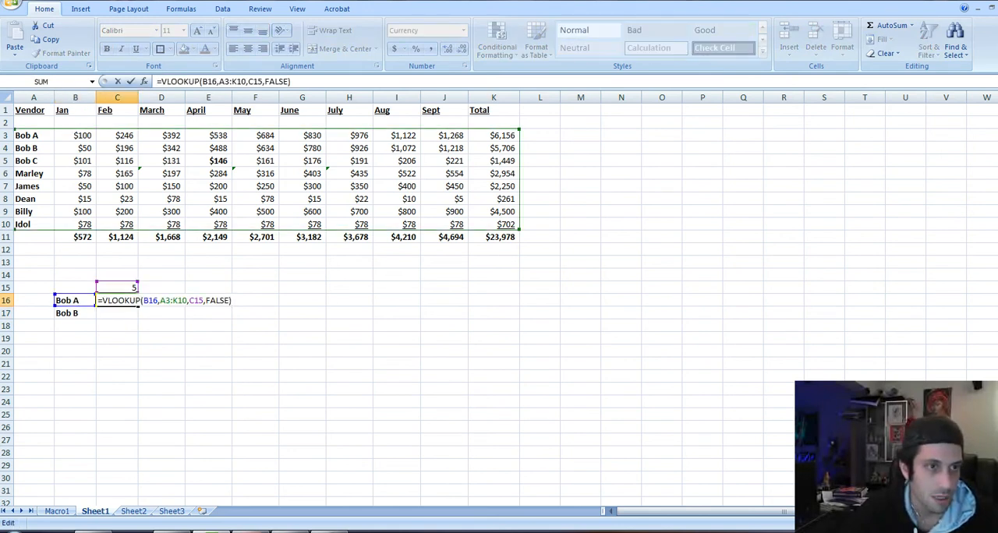
{"action": "key", "text": "Escape"}
{"action": "key", "text": "Left"}
{"action": "key", "text": "Right"}
{"action": "key", "text": "F2"}
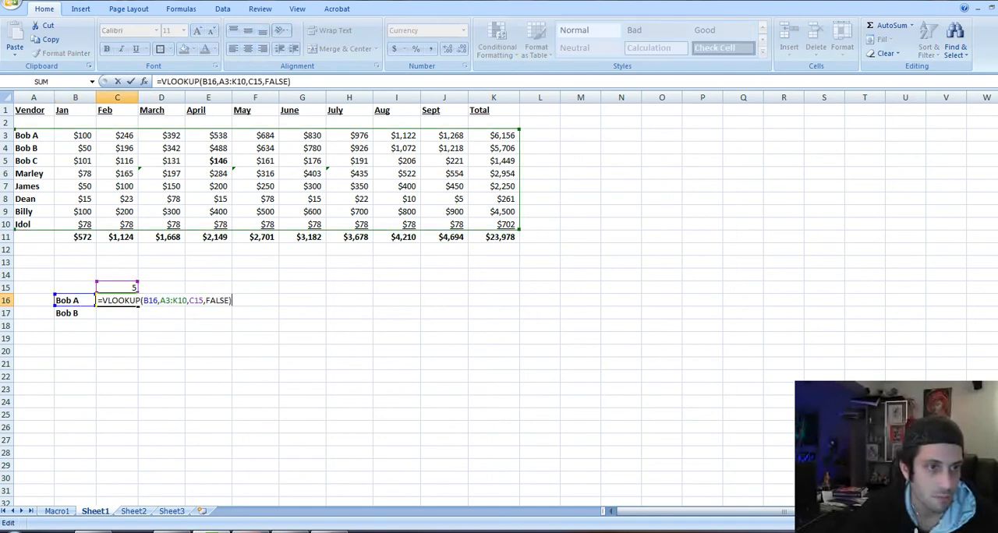
{"action": "key", "text": "Escape"}
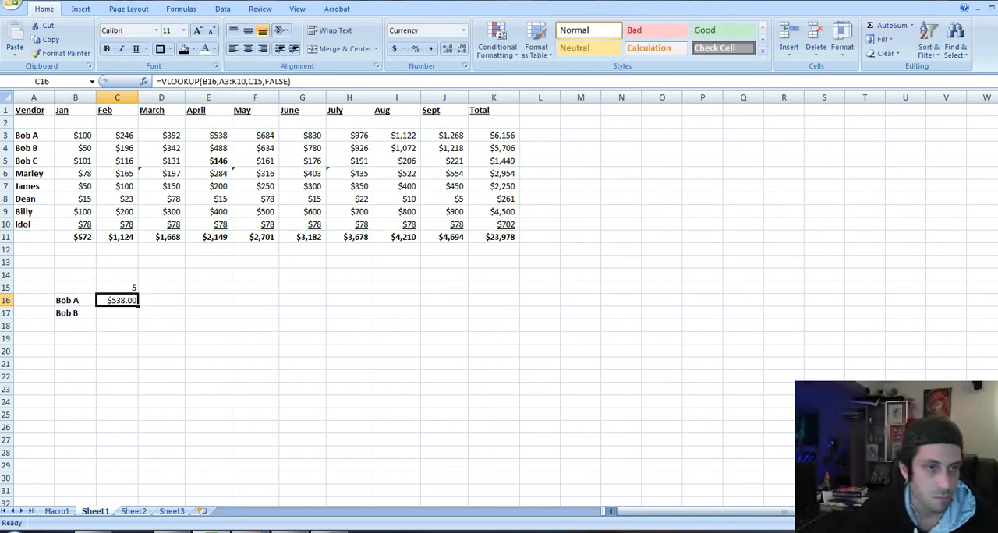
Change the suffix of the lookup name in B16 to B
{"action": "key", "text": "Left"}
{"action": "key", "text": "F2"}
{"action": "key", "text": "BackSpace"}
{"action": "key", "text": "BackSpace"}
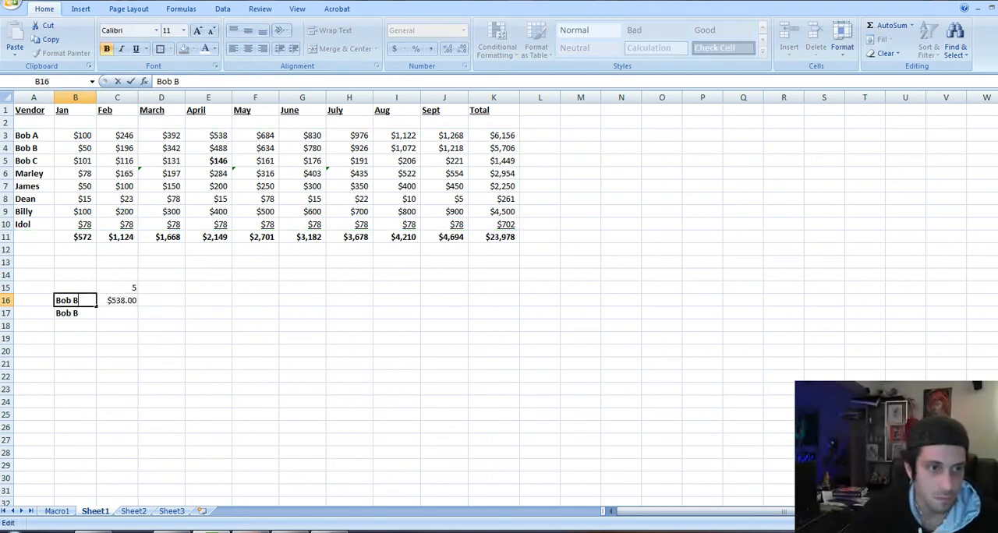
{"action": "type", "text": "B"}
{"action": "key", "text": "Return"}
Remove the suffix from the lookup name in B16
{"action": "key", "text": "Up"}
{"action": "key", "text": "F2"}
{"action": "key", "text": "shift+Home"}
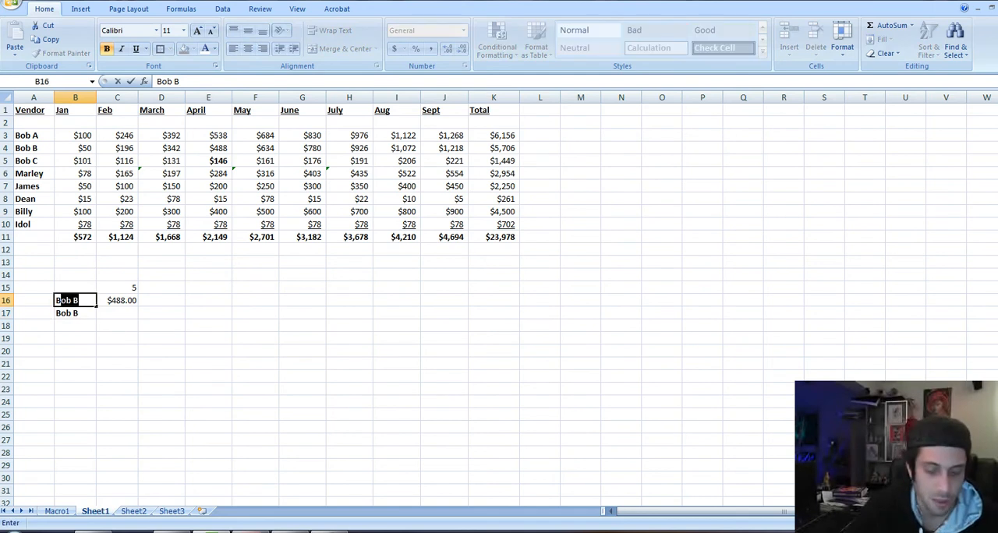
{"action": "key", "text": "Return"}
{"action": "key", "text": "Up"}
{"action": "key", "text": "F2"}
{"action": "key", "text": "BackSpace"}
{"action": "key", "text": "BackSpace"}
{"action": "key", "text": "Return"}
Remove the FALSE argument from the VLOOKUP formula in C16, leaving =VLOOKUP(B16,A3:K10,C15)
{"action": "key", "text": "Up"}
{"action": "key", "text": "Right"}
{"action": "key", "text": "F2"}
{"action": "key", "text": "Left"}
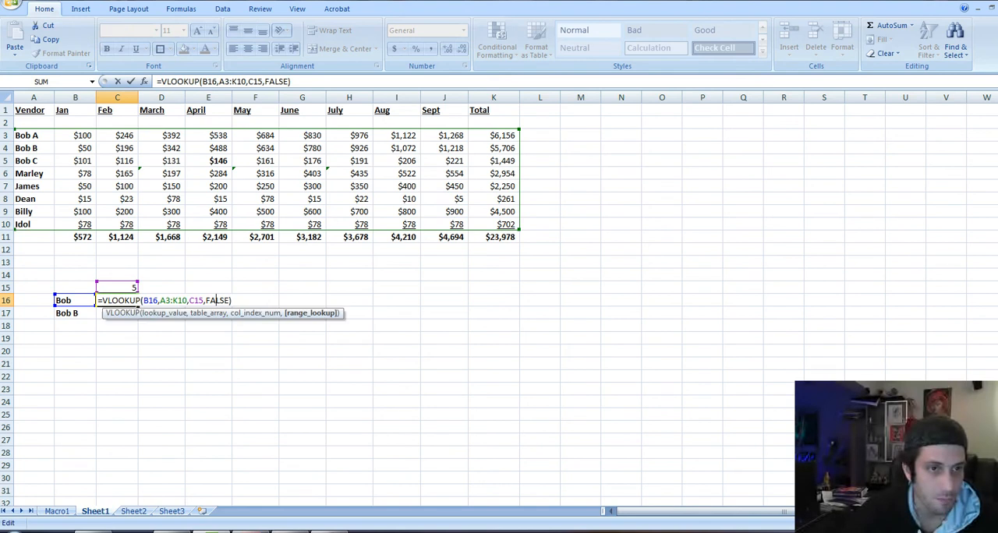
{"action": "key", "text": "Left"}
{"action": "key", "text": "Delete"}
{"action": "key", "text": "Delete"}
{"action": "key", "text": "Delete"}
{"action": "key", "text": "Delete"}
{"action": "key", "text": "Delete"}
{"action": "key", "text": "Delete"}
{"action": "key", "text": "Return"}
{"action": "key", "text": "Up"}
{"action": "key", "text": "F2"}
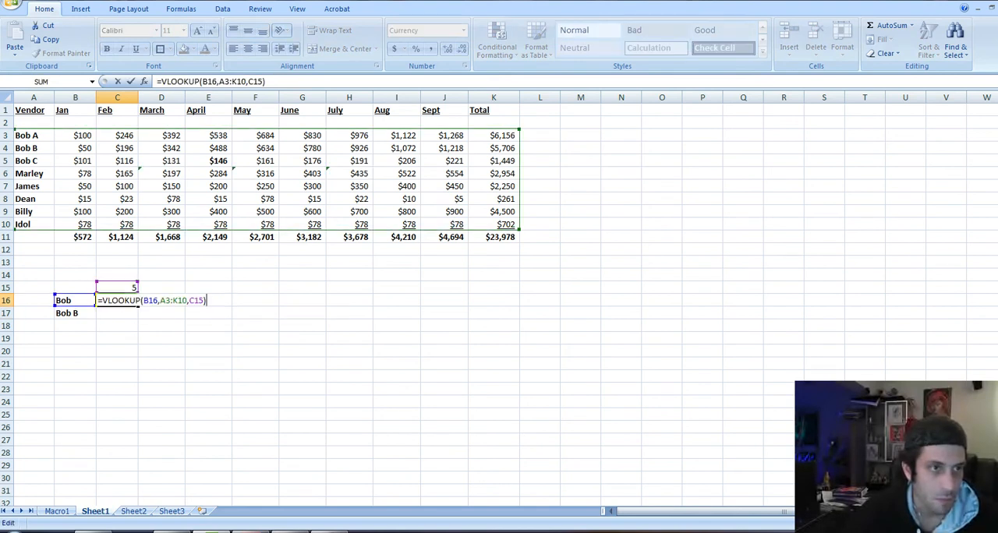
{"action": "key", "text": "Escape"}
Remove the letter suffixes from the vendor names in A5, A4 and A3
{"action": "key", "text": "Left"}
{"action": "key", "text": "Left"}
{"action": "key", "text": "Up"}
{"action": "key", "text": "Up"}
{"action": "key", "text": "Up"}
{"action": "key", "text": "Up"}
{"action": "key", "text": "Up"}
{"action": "key", "text": "Up"}
{"action": "key", "text": "Up"}
{"action": "key", "text": "Up"}
{"action": "key", "text": "Up"}
{"action": "key", "text": "Up"}
{"action": "key", "text": "Up"}
{"action": "key", "text": "F2"}
{"action": "key", "text": "BackSpace"}
{"action": "key", "text": "BackSpace"}
{"action": "key", "text": "Return"}
{"action": "key", "text": "Up"}
{"action": "key", "text": "Up"}
{"action": "key", "text": "F2"}
{"action": "key", "text": "BackSpace"}
{"action": "key", "text": "BackSpace"}
{"action": "key", "text": "Return"}
{"action": "key", "text": "Up"}
{"action": "key", "text": "Up"}
{"action": "key", "text": "F2"}
{"action": "key", "text": "BackSpace"}
{"action": "key", "text": "BackSpace"}
{"action": "key", "text": "Return"}
Extend the VLOOKUP formula in C16 with FALSE as its fourth argument for an exact match
{"action": "key", "text": "Down"}
{"action": "key", "text": "Down"}
{"action": "key", "text": "Down"}
{"action": "key", "text": "Down"}
{"action": "key", "text": "Down"}
{"action": "key", "text": "Down"}
{"action": "key", "text": "Down"}
{"action": "key", "text": "Down"}
{"action": "key", "text": "Down"}
{"action": "key", "text": "Down"}
{"action": "key", "text": "Down"}
{"action": "key", "text": "Down"}
{"action": "key", "text": "Right"}
{"action": "key", "text": "Right"}
{"action": "key", "text": "F2"}
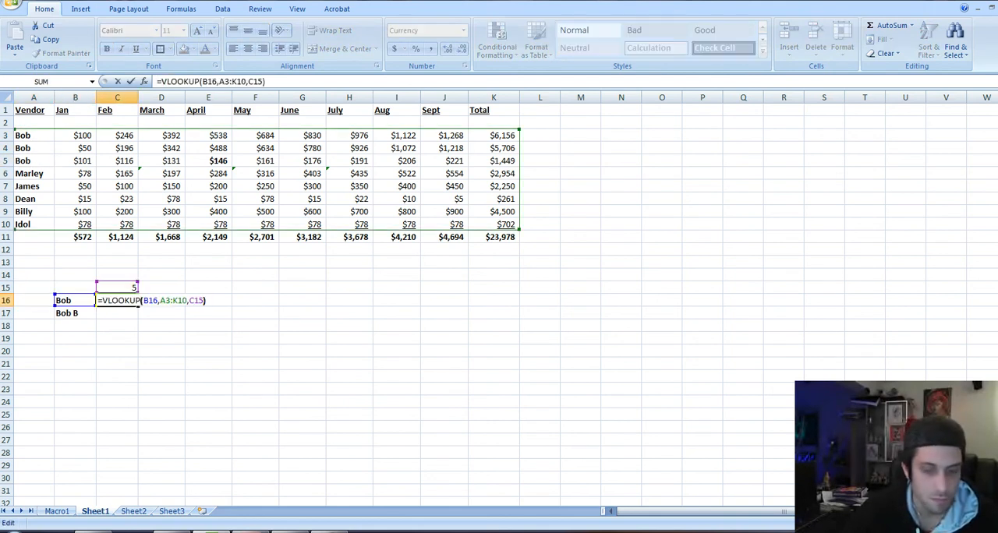
{"action": "key", "text": "Left"}
{"action": "type", "text": ",fals"}
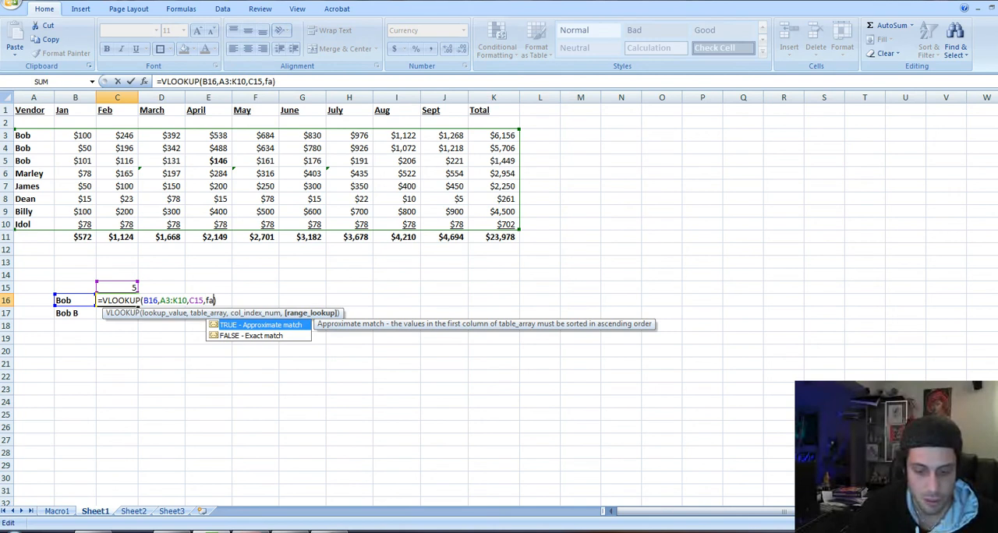
{"action": "type", "text": "e"}
{"action": "key", "text": "Return"}
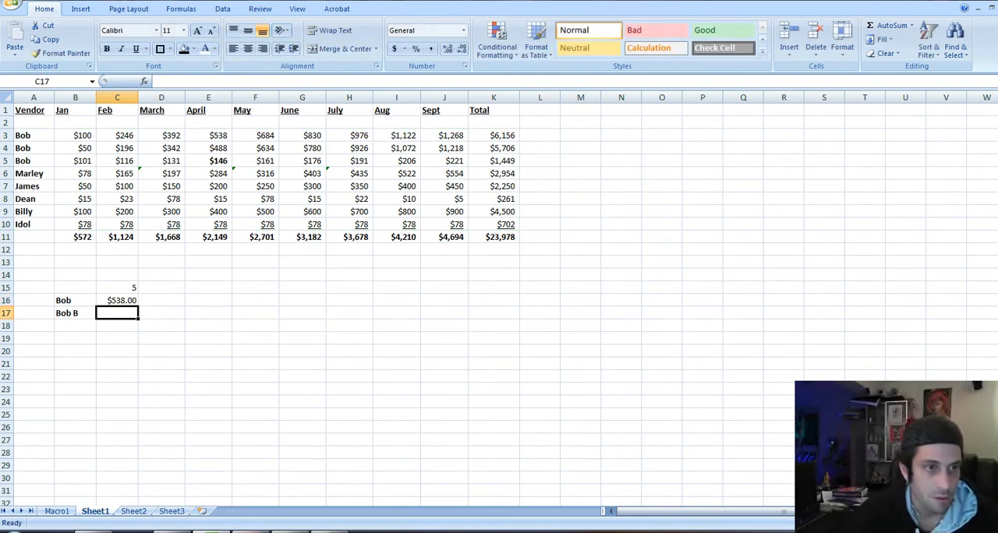
Check the exact-match VLOOKUP formula in C16 against the monthly amounts of the duplicate vendor rows
{"action": "key", "text": "Up"}
{"action": "key", "text": "F2"}
{"action": "key", "text": "Escape"}
{"action": "key", "text": "Up"}
{"action": "key", "text": "Up"}
{"action": "key", "text": "ctrl+Up"}
{"action": "key", "text": "ctrl+Up"}
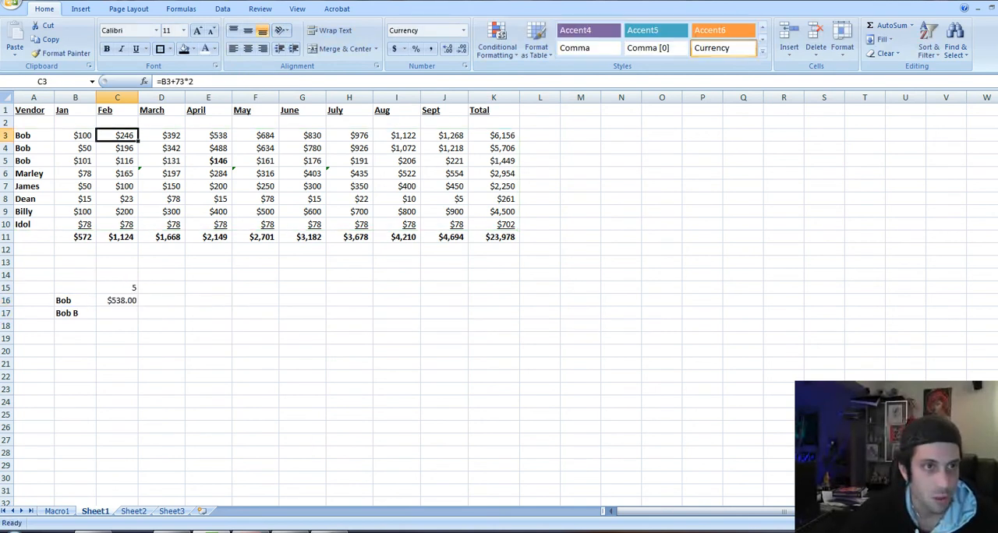
{"action": "key", "text": "Right"}
{"action": "key", "text": "Right"}
{"action": "key", "text": "Down"}
{"action": "key", "text": "ctrl+Down"}
{"action": "key", "text": "Down"}
{"action": "key", "text": "Down"}
{"action": "key", "text": "Down"}
{"action": "key", "text": "Down"}
{"action": "key", "text": "Down"}
{"action": "key", "text": "Down"}
{"action": "key", "text": "Down"}
{"action": "key", "text": "Left"}
{"action": "key", "text": "Up"}
{"action": "key", "text": "Up"}
{"action": "key", "text": "Left"}
{"action": "key", "text": "F2"}
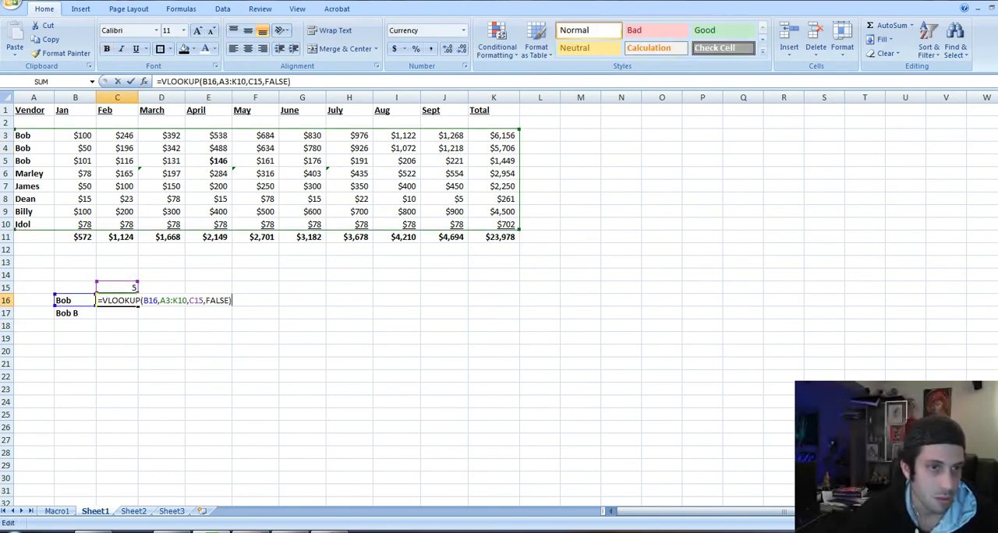
{"action": "key", "text": "Escape"}
{"action": "key", "text": "Left"}
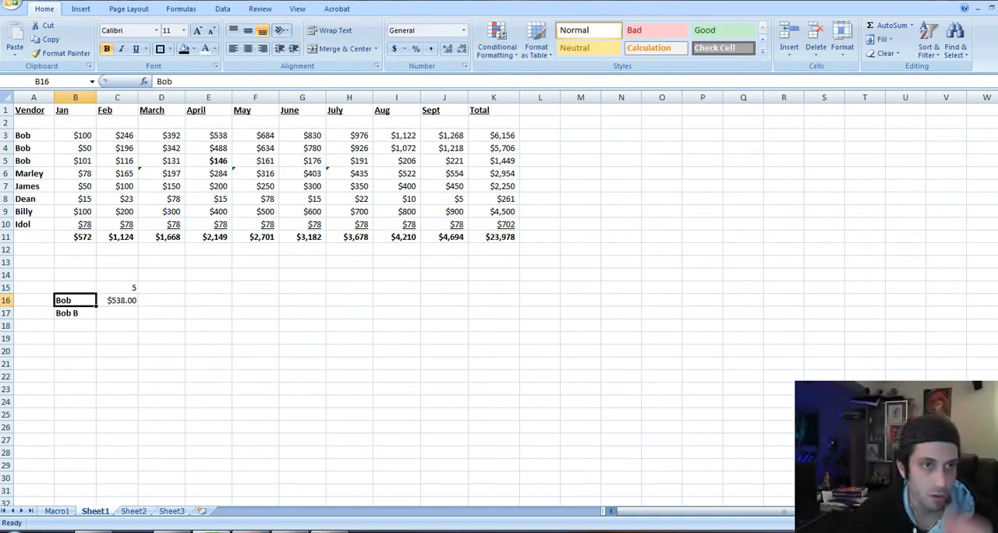
Compare the repeated vendor names in column A with the arguments of the VLOOKUP formula in C16
{"action": "key", "text": "Up"}
{"action": "key", "text": "Up"}
{"action": "key", "text": "Up"}
{"action": "key", "text": "Up"}
{"action": "key", "text": "Up"}
{"action": "key", "text": "Up"}
{"action": "key", "text": "Up"}
{"action": "key", "text": "Up"}
{"action": "key", "text": "Up"}
{"action": "key", "text": "Up"}
{"action": "key", "text": "Up"}
{"action": "key", "text": "Left"}
{"action": "key", "text": "Up"}
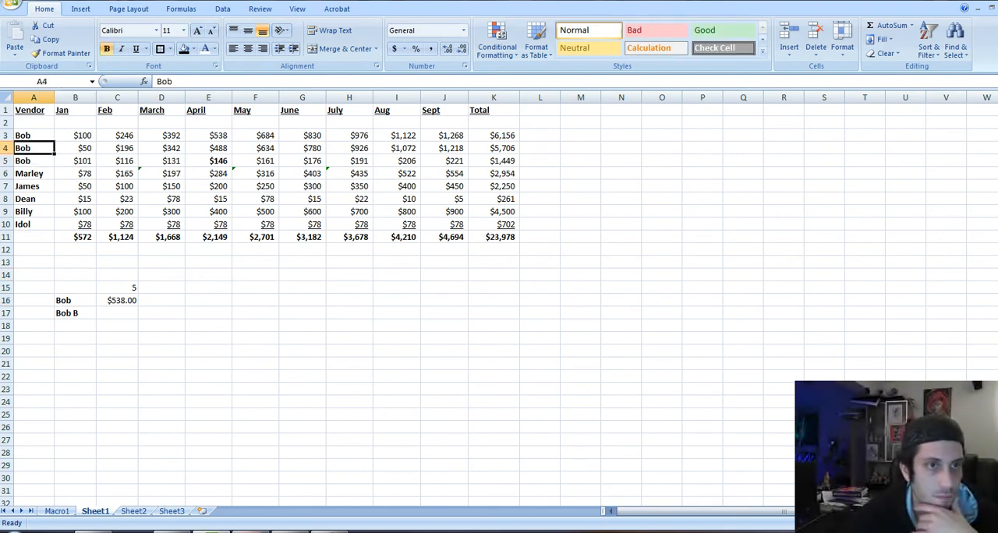
{"action": "key", "text": "Down"}
{"action": "key", "text": "Down"}
{"action": "key", "text": "Down"}
{"action": "key", "text": "Down"}
{"action": "key", "text": "Down"}
{"action": "key", "text": "Down"}
{"action": "key", "text": "Down"}
{"action": "key", "text": "Down"}
{"action": "key", "text": "Down"}
{"action": "key", "text": "Down"}
{"action": "key", "text": "Down"}
{"action": "key", "text": "Down"}
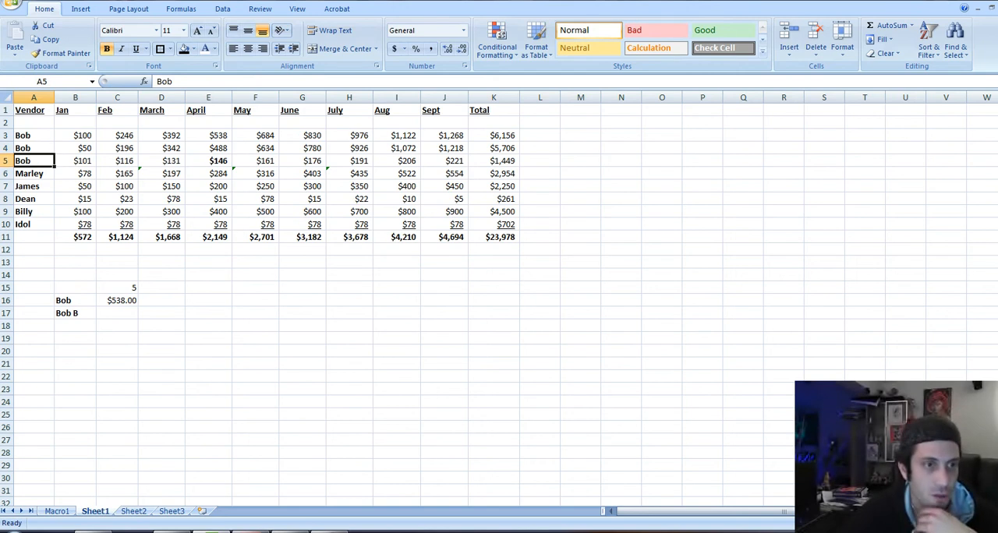
{"action": "key", "text": "Right"}
{"action": "key", "text": "Right"}
{"action": "key", "text": "F2"}
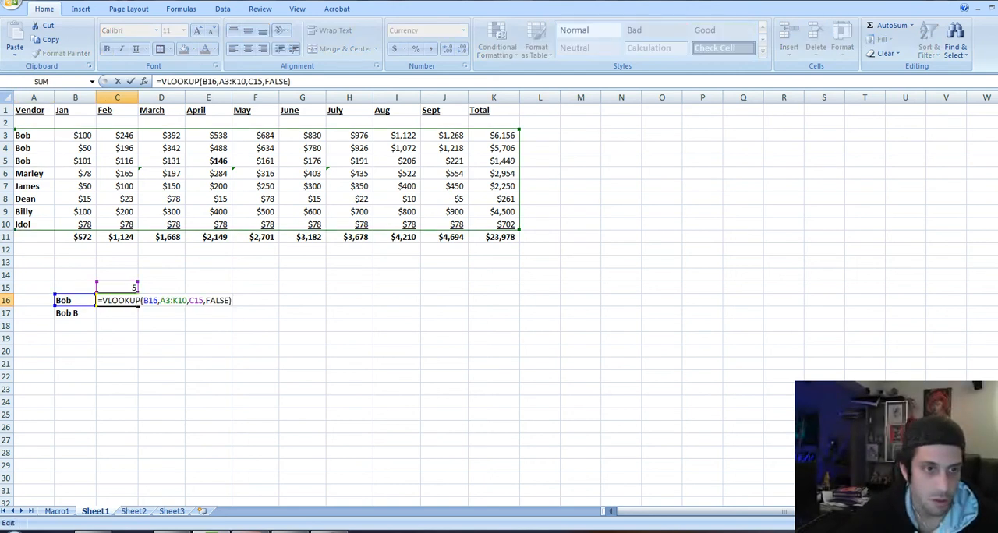
{"action": "key", "text": "Left"}
{"action": "key", "text": "Left"}
{"action": "key", "text": "Left"}
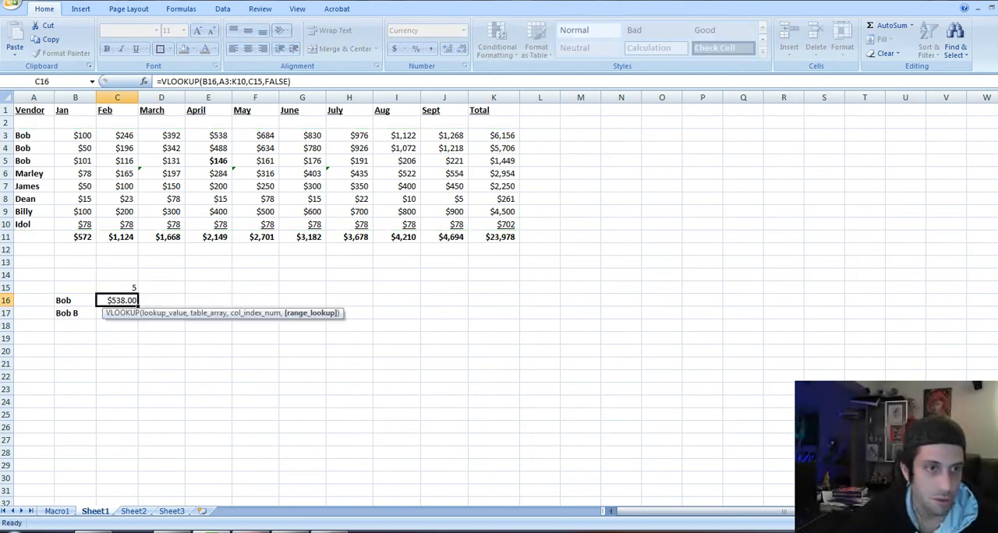
{"action": "key", "text": "Escape"}
{"action": "key", "text": "F2"}
{"action": "key", "text": "Escape"}
{"action": "key", "text": "Left"}
{"action": "key", "text": "Right"}
{"action": "key", "text": "F2"}
{"action": "key", "text": "Escape"}
{"action": "key", "text": "Left"}
{"action": "key", "text": "Left"}
{"action": "key", "text": "Up"}
{"action": "key", "text": "ctrl+Up"}
{"action": "key", "text": "ctrl+Up"}
{"action": "key", "text": "Down"}
{"action": "key", "text": "Down"}
{"action": "key", "text": "Down"}
{"action": "key", "text": "Down"}
{"action": "key", "text": "Down"}
{"action": "key", "text": "Down"}
{"action": "key", "text": "Down"}
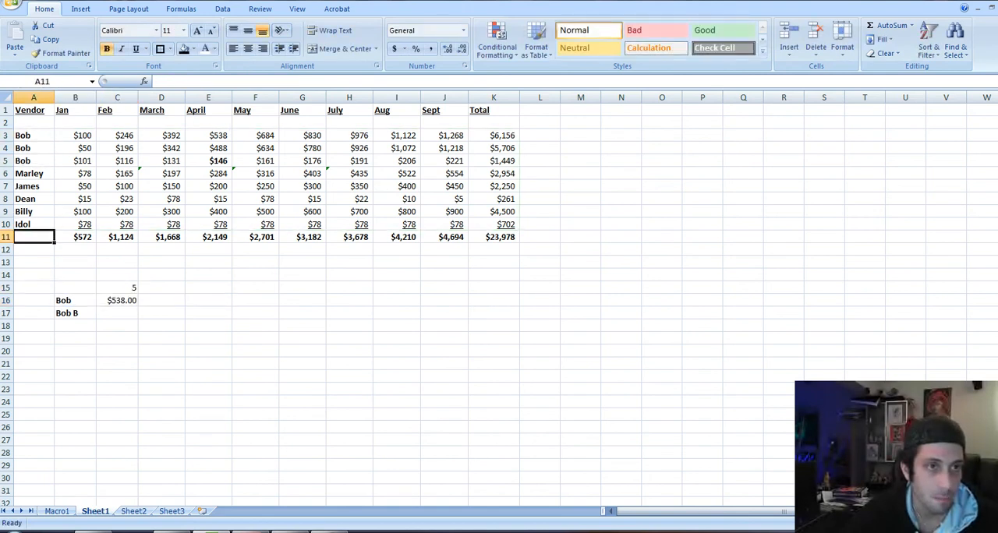
Insert an entire row above the header row
{"action": "key", "text": "Right"}
{"action": "key", "text": "Right"}
{"action": "key", "text": "Down"}
{"action": "key", "text": "Up"}
{"action": "key", "text": "Up"}
{"action": "key", "text": "Up"}
{"action": "key", "text": "Up"}
{"action": "key", "text": "Up"}
{"action": "key", "text": "Up"}
{"action": "key", "text": "Up"}
{"action": "key", "text": "Up"}
{"action": "key", "text": "Up"}
{"action": "key", "text": "Up"}
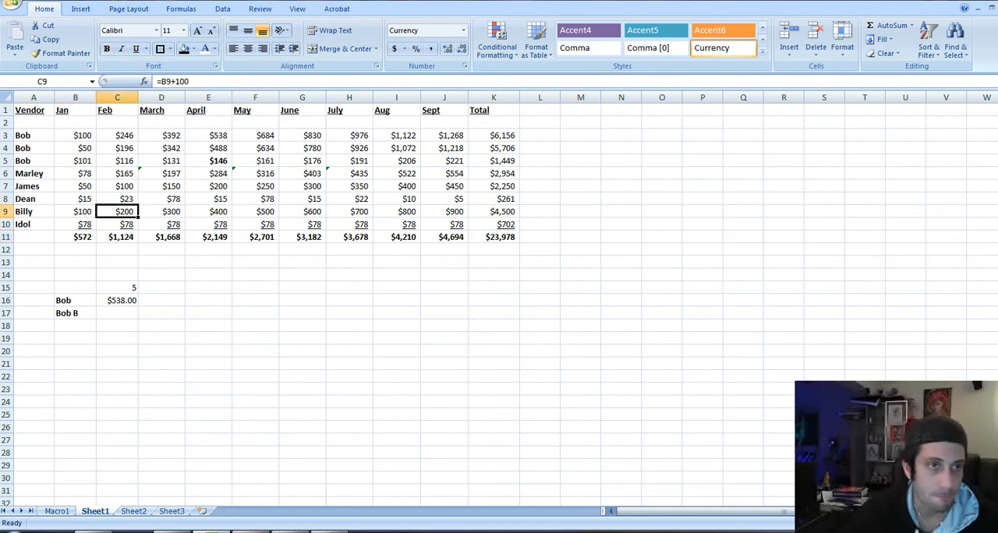
{"action": "key", "text": "ctrl+shift+equal"}
{"action": "key", "text": "Down"}
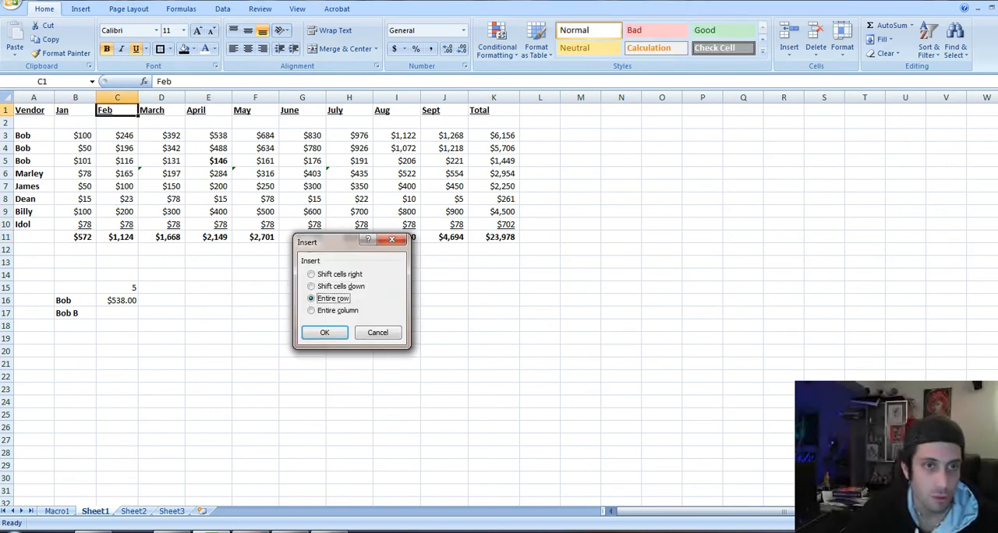
{"action": "key", "text": "Return"}
Enter 1 in C1 and the formula =C1+1 in D1 to start numbering the columns
{"action": "type", "text": "1"}
{"action": "key", "text": "Return"}
{"action": "key", "text": "Up"}
{"action": "key", "text": "Right"}
{"action": "type", "text": "=C1+1"}
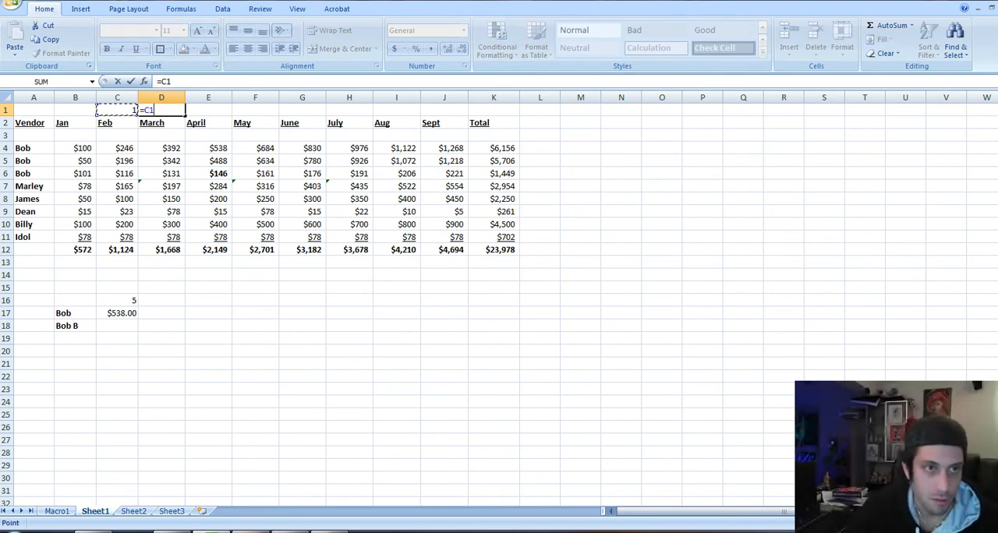
{"action": "key", "text": "Return"}
{"action": "key", "text": "Up"}
Copy the numbering formula from D1 across the top row through J1
{"action": "key", "text": "ctrl+c"}
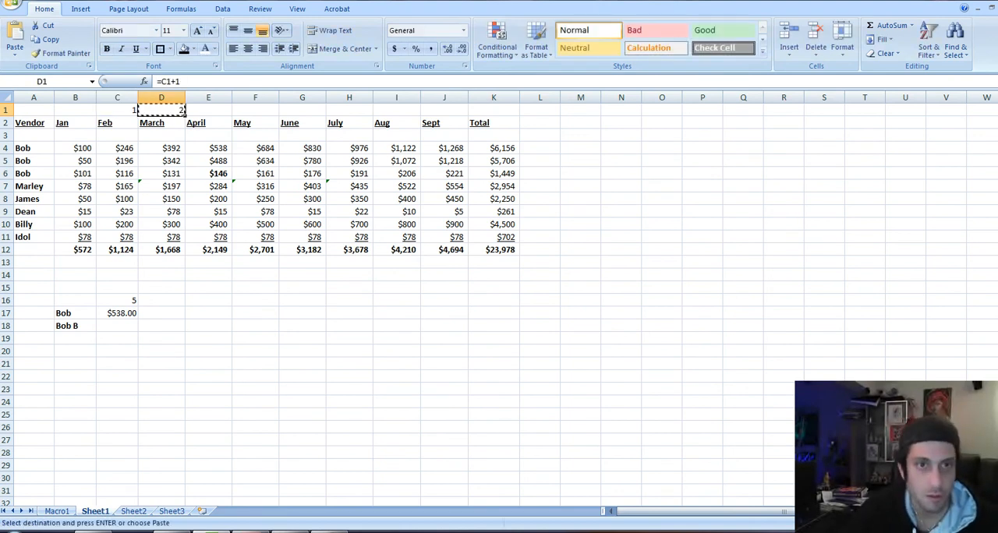
{"action": "key", "text": "shift+Right"}
{"action": "key", "text": "shift+Right"}
{"action": "key", "text": "shift+Right"}
{"action": "key", "text": "shift+Right"}
{"action": "key", "text": "shift+Right"}
{"action": "key", "text": "shift+Right"}
{"action": "key", "text": "Return"}
Change the column index argument of the VLOOKUP formula in C17 to cell C1
{"action": "key", "text": "Down"}
{"action": "key", "text": "Down"}
{"action": "key", "text": "Down"}
{"action": "key", "text": "Down"}
{"action": "key", "text": "Down"}
{"action": "key", "text": "Down"}
{"action": "key", "text": "Down"}
{"action": "key", "text": "Down"}
{"action": "key", "text": "Down"}
{"action": "key", "text": "Down"}
{"action": "key", "text": "Down"}
{"action": "key", "text": "Down"}
{"action": "key", "text": "Down"}
{"action": "key", "text": "Down"}
{"action": "key", "text": "Down"}
{"action": "key", "text": "Down"}
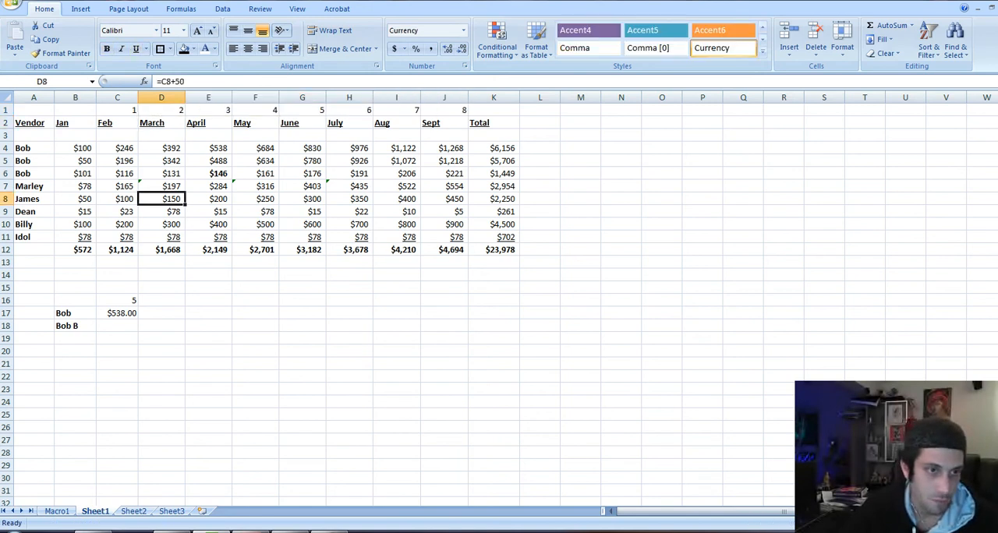
{"action": "key", "text": "Left"}
{"action": "key", "text": "Up"}
{"action": "key", "text": "Down"}
{"action": "key", "text": "F2"}
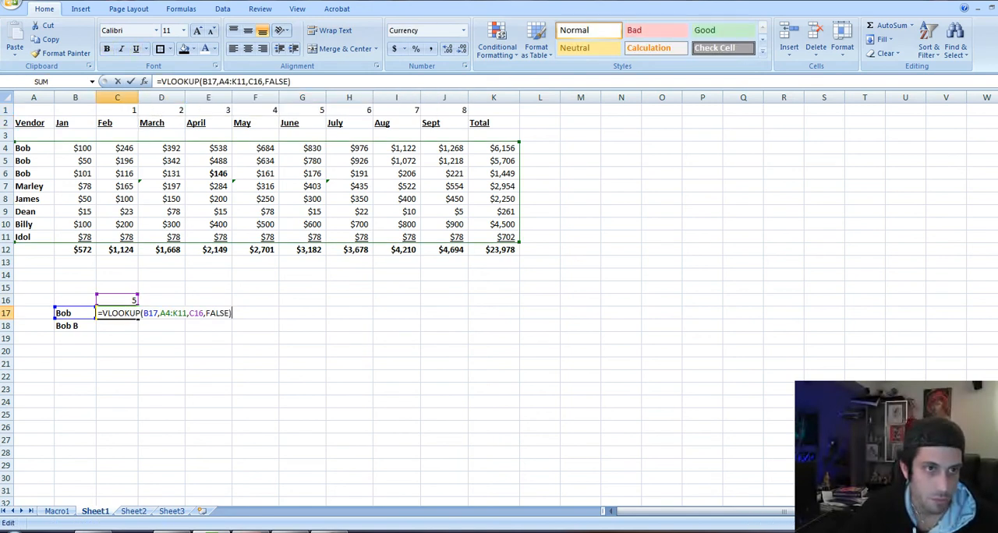
{"action": "key", "text": "ctrl+Return"}
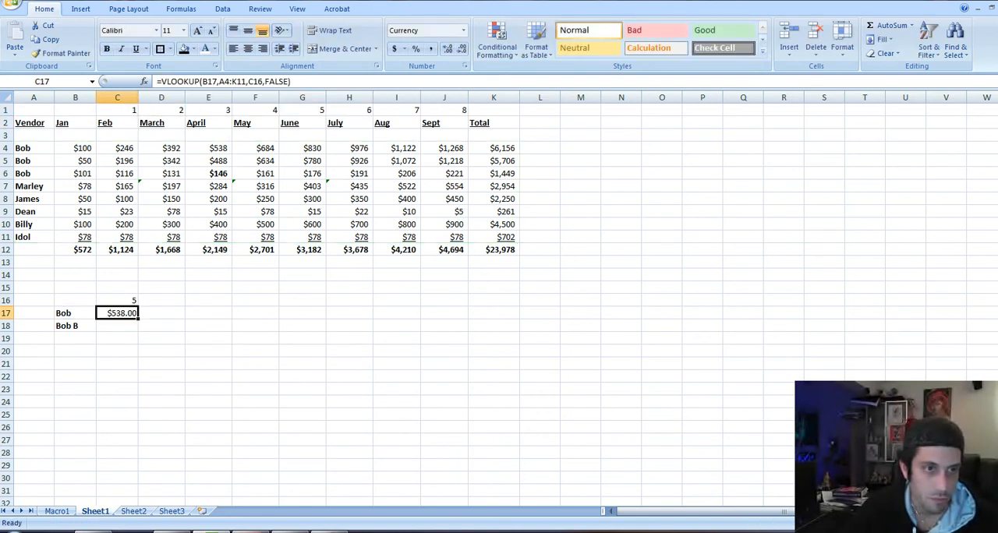
{"action": "key", "text": "F2"}
{"action": "key", "text": "ctrl+Return"}
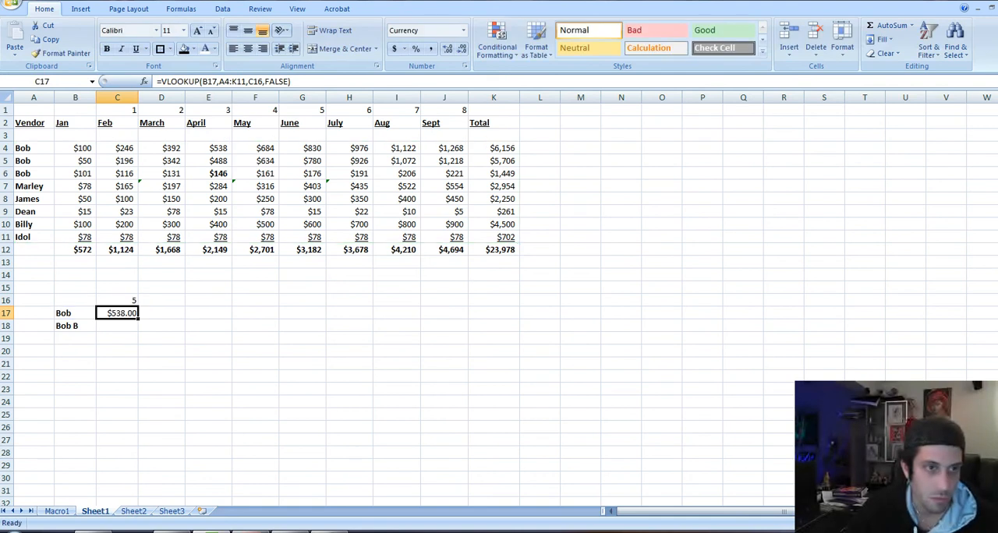
{"action": "key", "text": "F2"}
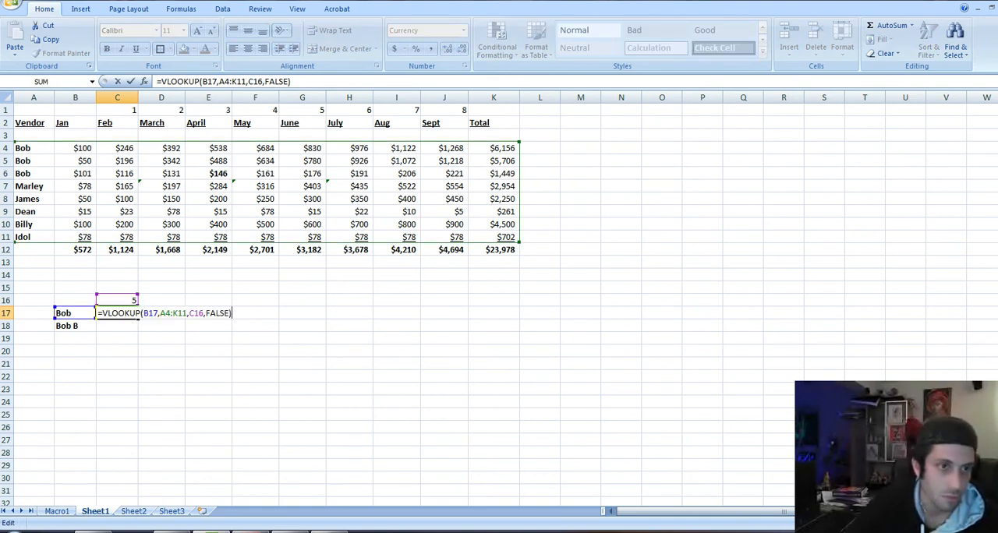
{"action": "left_click_drag", "start_coordinate": [119, 294], "coordinate": [163, 181]}
{"action": "left_click_drag", "start_coordinate": [117, 123], "coordinate": [117, 110]}
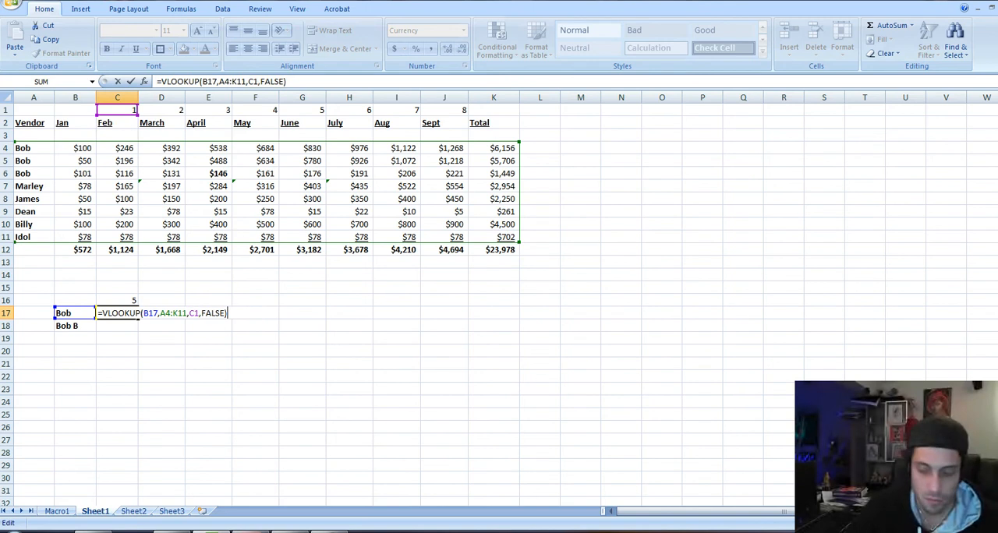
{"action": "key", "text": "ctrl+Return"}
Try copying the VLOOKUP formula from C17 across the row through J17
{"action": "key", "text": "ctrl+c"}
{"action": "left_click_drag", "start_coordinate": [117, 312], "coordinate": [370, 314]}
{"action": "key", "text": "shift+Right"}
{"action": "key", "text": "shift+Right"}
{"action": "key", "text": "Return"}
{"action": "key", "text": "Down"}
{"action": "key", "text": "Up"}
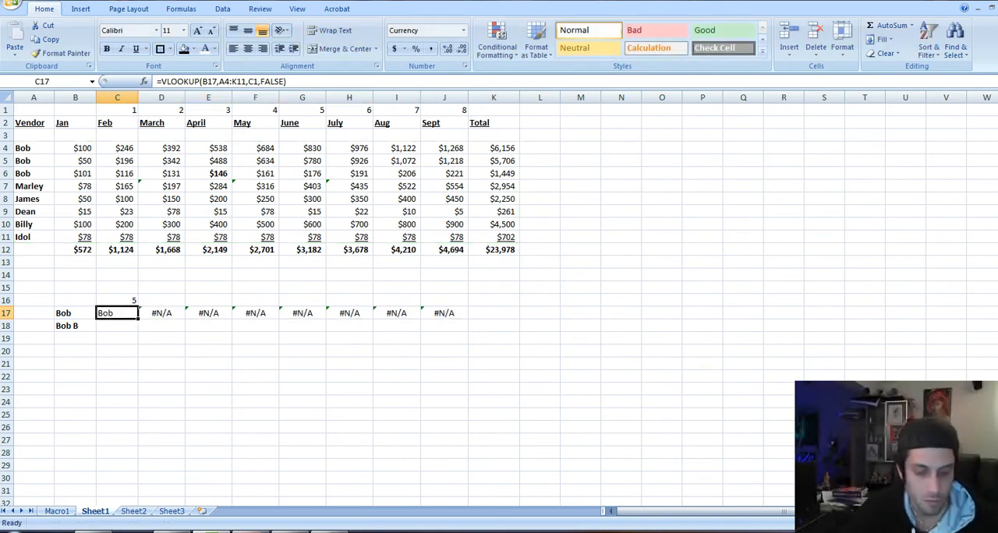
Undo the copied VLOOKUP formulas in D17:J17 and return to C17
{"action": "key", "text": "ctrl+z"}
{"action": "key", "text": "Left"}
{"action": "key", "text": "Escape"}
{"action": "key", "text": "Right"}
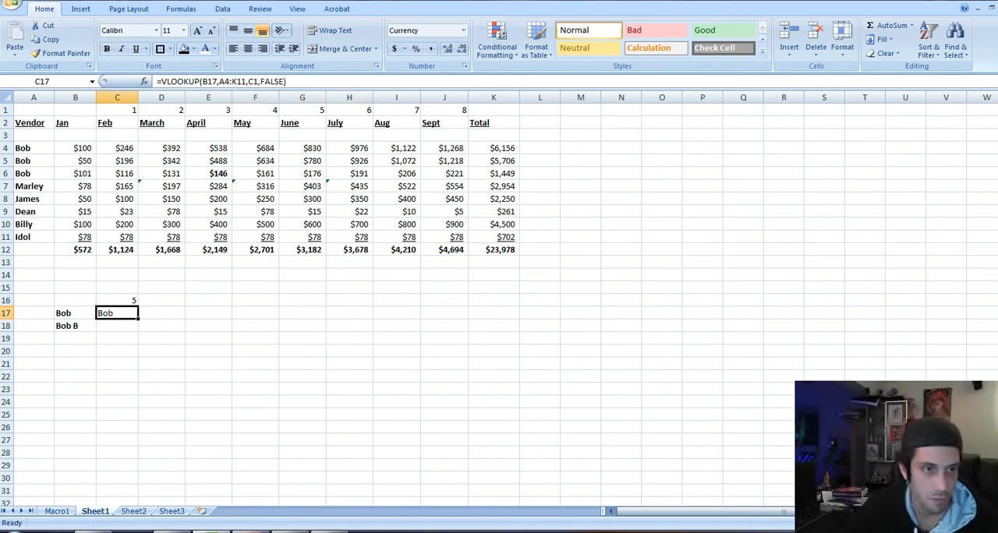
Make the table range in the C17 VLOOKUP formula absolute as $A$4:$K$11
{"action": "key", "text": "F2"}
{"action": "key", "text": "Left"}
{"action": "key", "text": "Left"}
{"action": "key", "text": "Left"}
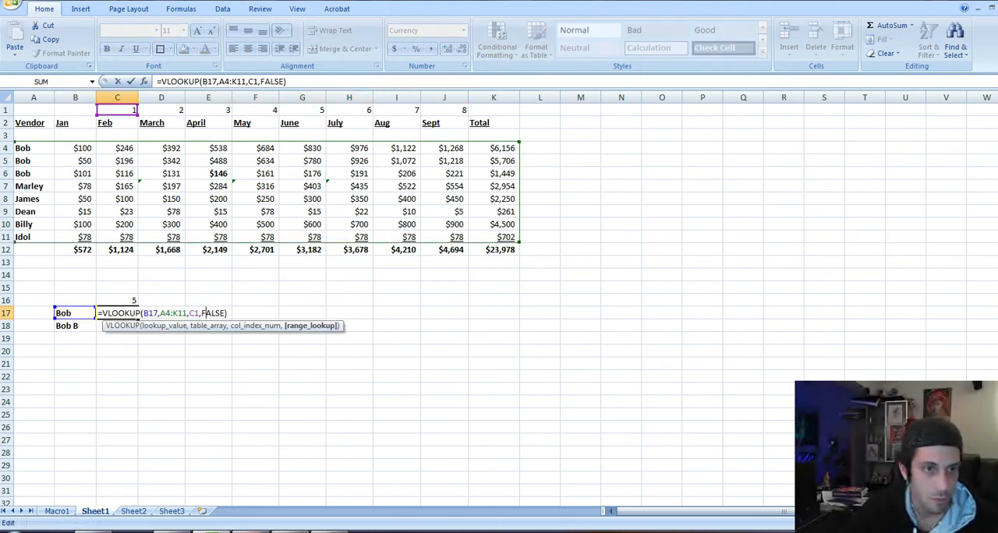
{"action": "key", "text": "Left"}
{"action": "key", "text": "Left"}
{"action": "key", "text": "Left"}
{"action": "key", "text": "Left"}
{"action": "key", "text": "Left"}
{"action": "key", "text": "Left"}
{"action": "key", "text": "F4"}
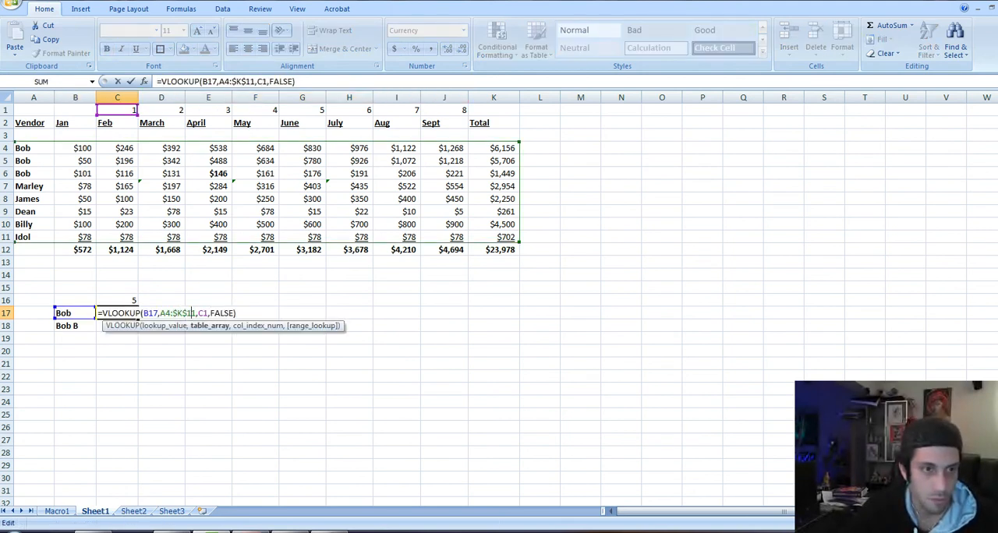
{"action": "key", "text": "F4"}
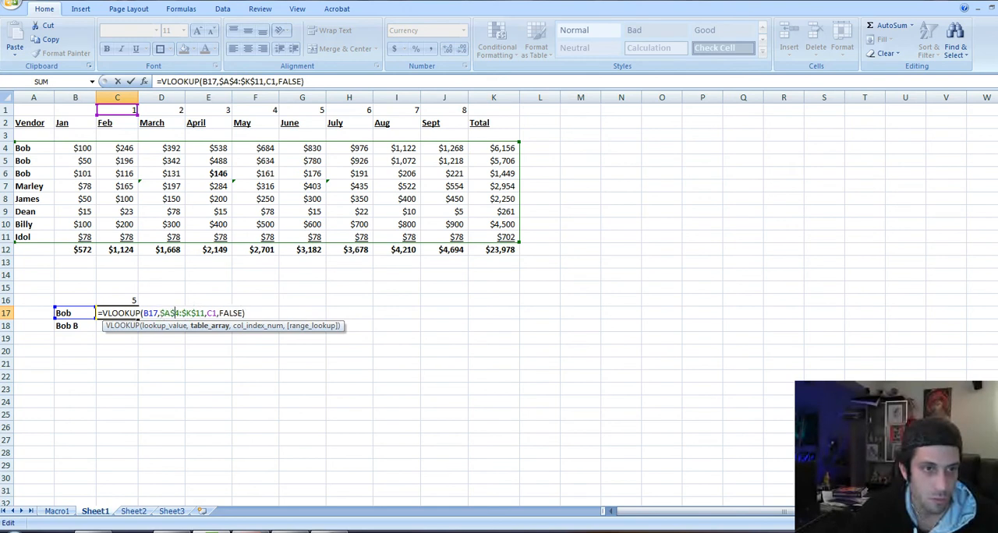
{"action": "key", "text": "Left"}
{"action": "key", "text": "Left"}
{"action": "key", "text": "Return"}
{"action": "key", "text": "Up"}
Try copying the C17 formula with the absolute table range through J17, and inspect the references in D17
{"action": "key", "text": "ctrl+c"}
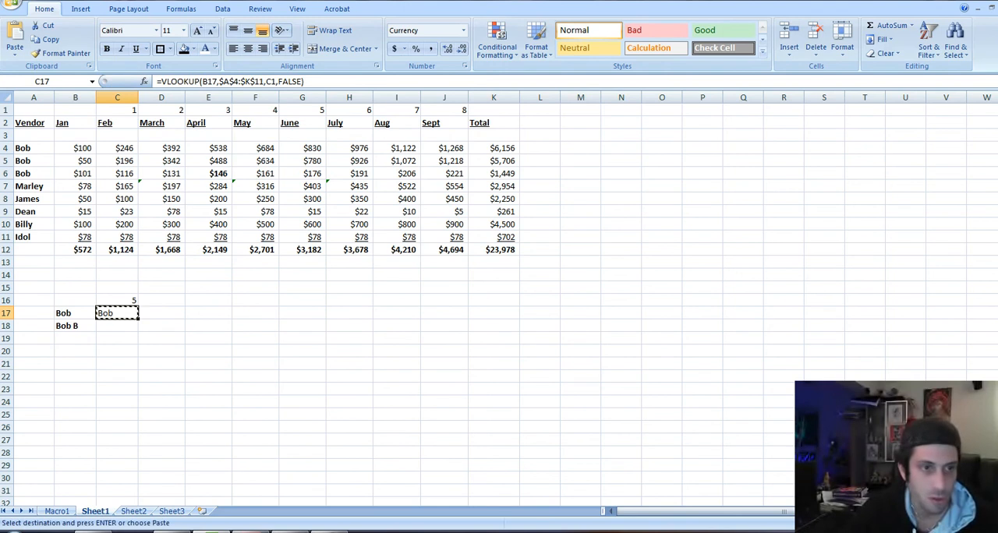
{"action": "key", "text": "shift+Right"}
{"action": "key", "text": "shift+Right"}
{"action": "key", "text": "shift+Right"}
{"action": "key", "text": "shift+Right"}
{"action": "key", "text": "shift+Right"}
{"action": "key", "text": "shift+Right"}
{"action": "key", "text": "shift+Right"}
{"action": "key", "text": "Return"}
{"action": "key", "text": "Down"}
{"action": "key", "text": "Up"}
{"action": "key", "text": "Right"}
{"action": "key", "text": "F2"}
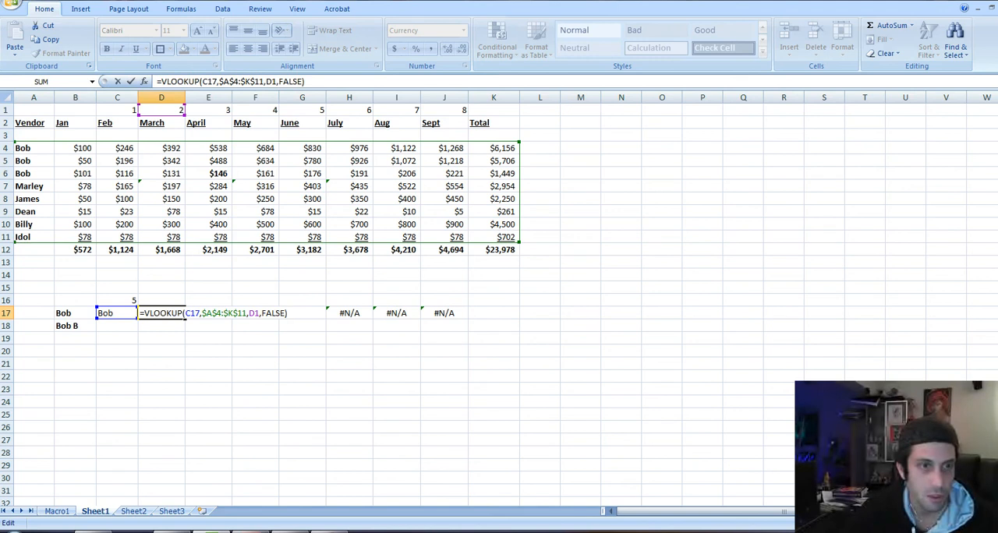
{"action": "key", "text": "Escape"}
{"action": "key", "text": "Left"}
{"action": "key", "text": "F2"}
{"action": "key", "text": "F1"}
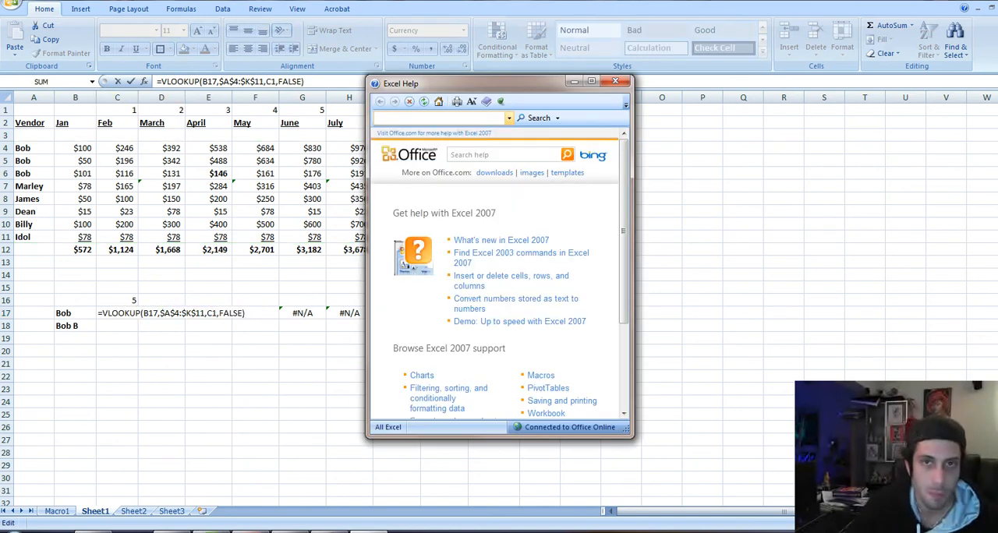
{"action": "left_click", "coordinate": [615, 81]}
Undo the second paste of VLOOKUP formulas in D17:J17 and cancel the pending copy of C17
{"action": "left_click", "coordinate": [539, 262]}
{"action": "key", "text": "Down"}
{"action": "key", "text": "Down"}
{"action": "key", "text": "Down"}
{"action": "key", "text": "ctrl+Left"}
{"action": "key", "text": "Down"}
{"action": "key", "text": "ctrl+c"}
{"action": "key", "text": "ctrl+shift+Right"}
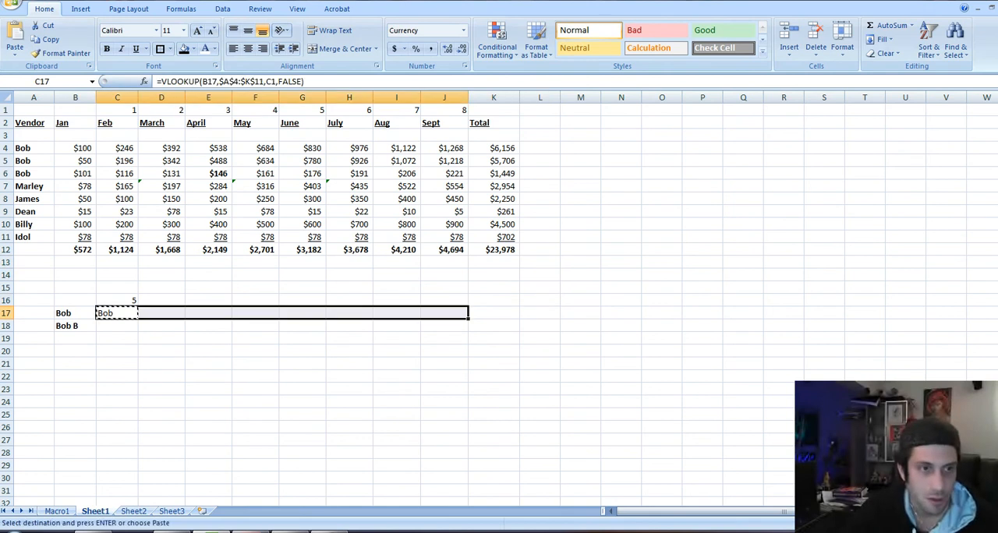
{"action": "key", "text": "Escape"}
{"action": "key", "text": "Right"}
{"action": "key", "text": "Right"}
{"action": "key", "text": "Right"}
{"action": "key", "text": "Right"}
{"action": "key", "text": "Left"}
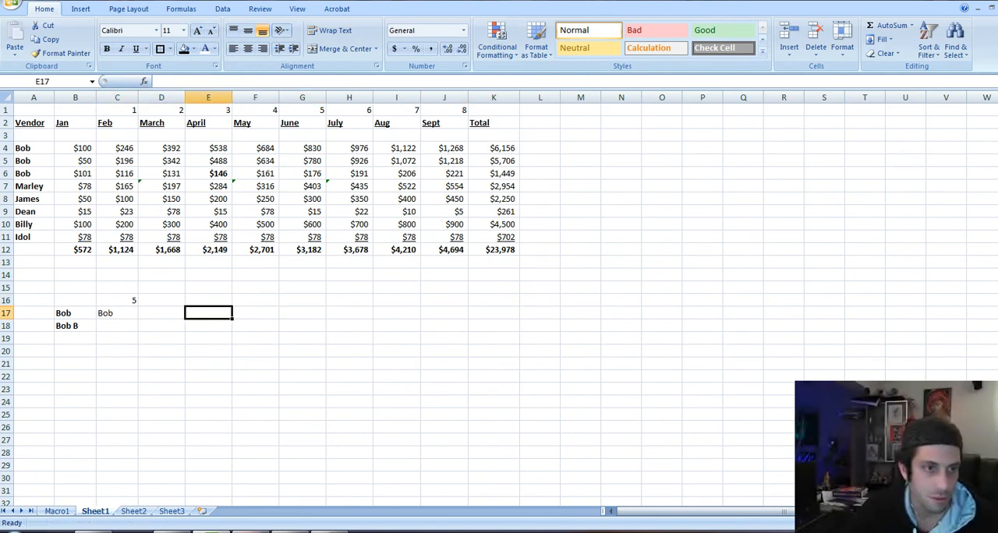
Make the lookup value in the C17 VLOOKUP formula absolute as $B$17
{"action": "key", "text": "Left"}
{"action": "key", "text": "Left"}
{"action": "key", "text": "Left"}
{"action": "key", "text": "F2"}
{"action": "key", "text": "Left"}
{"action": "key", "text": "Left"}
{"action": "key", "text": "Left"}
{"action": "key", "text": "Left"}
{"action": "key", "text": "Left"}
{"action": "key", "text": "Left"}
{"action": "key", "text": "Left"}
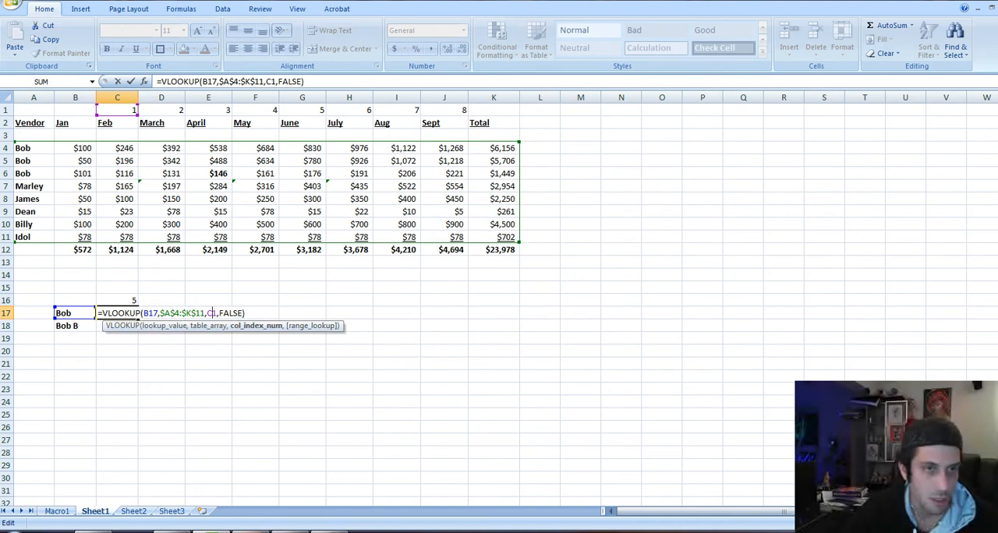
{"action": "key", "text": "Left"}
{"action": "key", "text": "Left"}
{"action": "key", "text": "Left"}
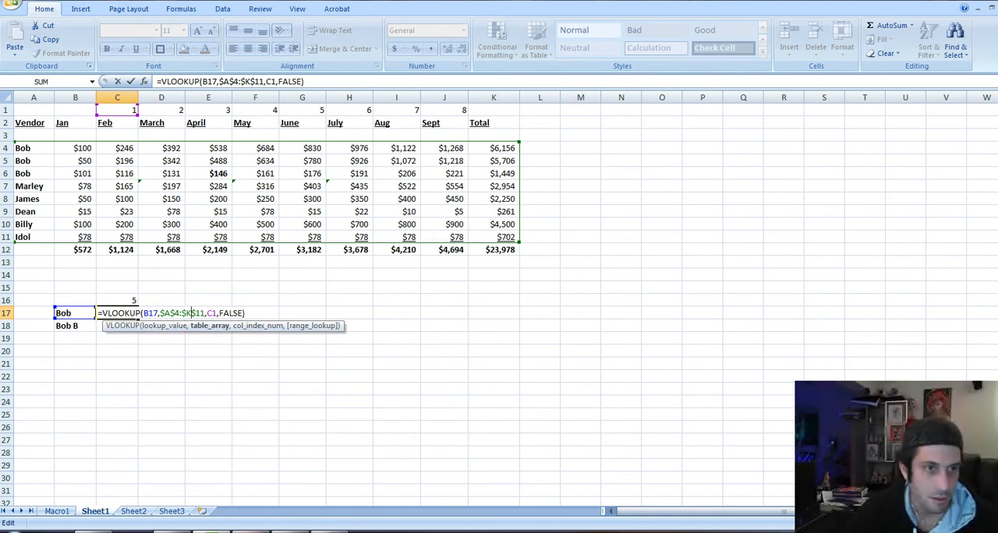
{"action": "key", "text": "Left"}
{"action": "key", "text": "Left"}
{"action": "key", "text": "Left"}
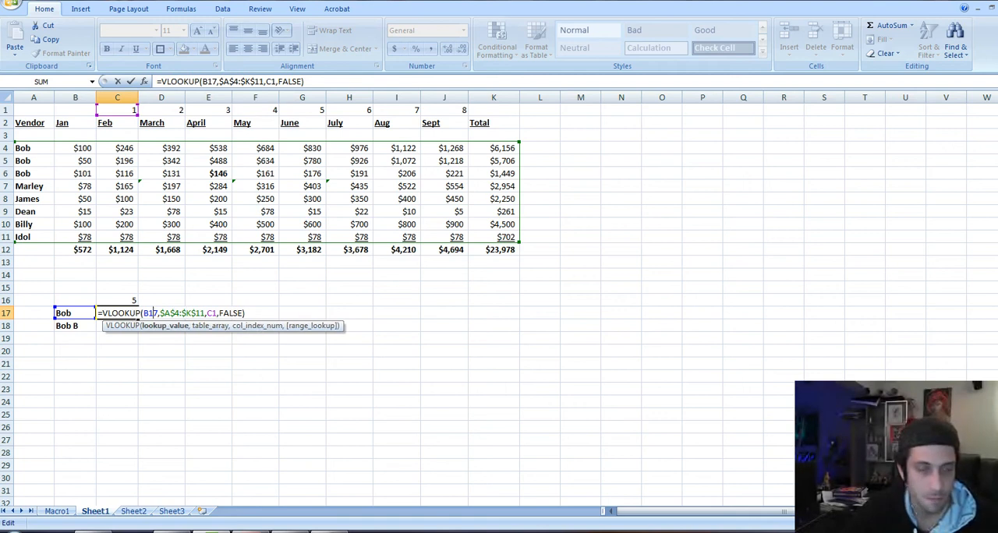
{"action": "key", "text": "F4"}
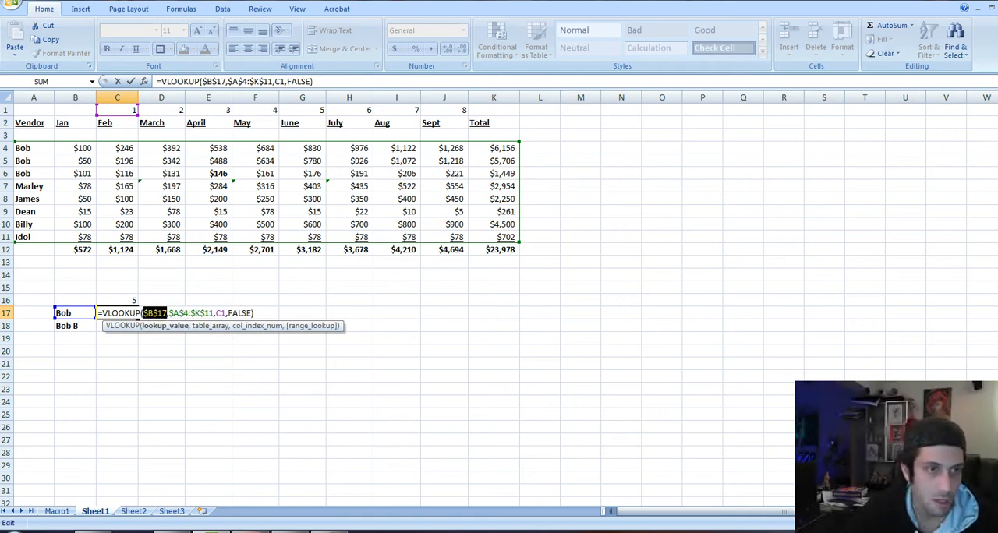
{"action": "key", "text": "ctrl+Return"}
Copy the C17 VLOOKUP formula with both absolute references across row 17 through J17
{"action": "key", "text": "ctrl+c"}
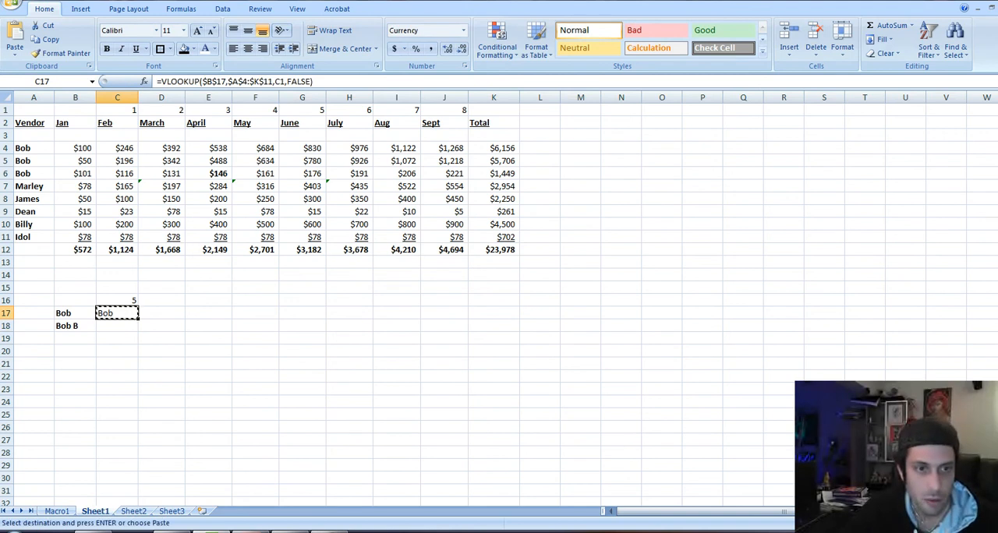
{"action": "key", "text": "shift+Right"}
{"action": "key", "text": "shift+Right"}
{"action": "key", "text": "shift+Right"}
{"action": "key", "text": "shift+Right"}
{"action": "key", "text": "shift+Right"}
{"action": "key", "text": "shift+Right"}
{"action": "key", "text": "shift+Right"}
{"action": "key", "text": "Return"}
{"action": "key", "text": "Right"}
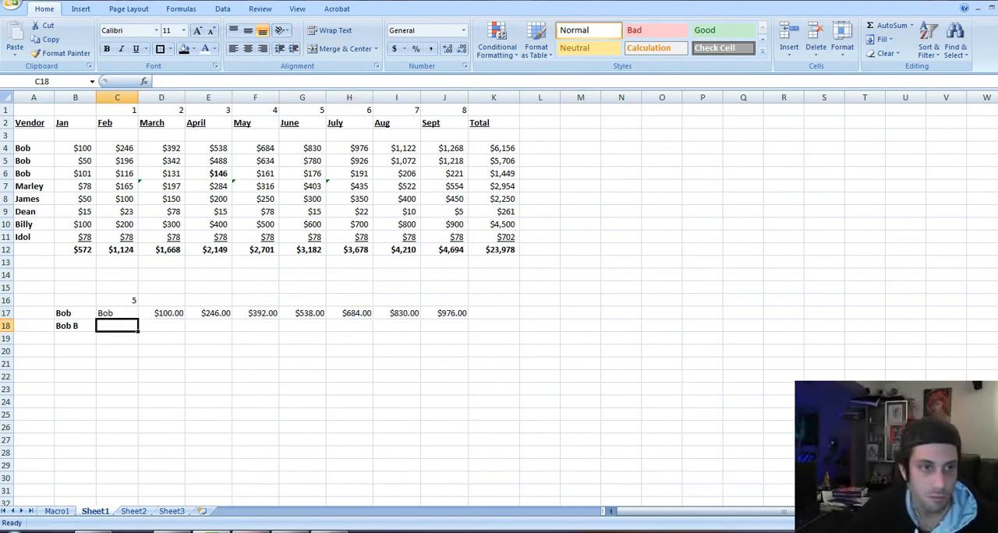
Examine the arguments of the copied VLOOKUP formula in E17 and the cells above it
{"action": "key", "text": "F2"}
{"action": "key", "text": "Tab"}
{"action": "key", "text": "F2"}
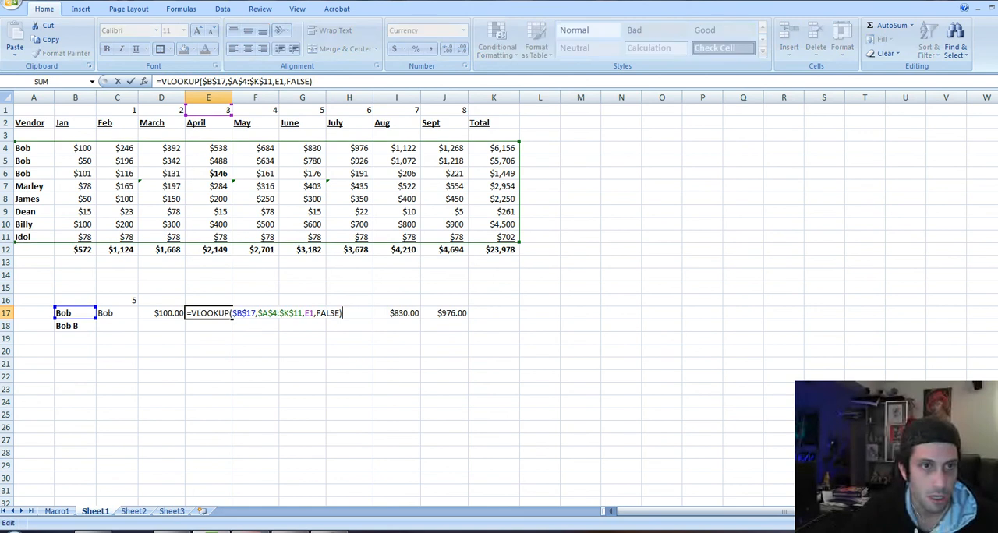
{"action": "key", "text": "Escape"}
{"action": "key", "text": "Up"}
{"action": "key", "text": "Up"}
{"action": "key", "text": "Up"}
{"action": "key", "text": "Up"}
{"action": "key", "text": "Up"}
{"action": "key", "text": "Up"}
{"action": "key", "text": "Up"}
{"action": "key", "text": "Up"}
{"action": "key", "text": "Up"}
{"action": "key", "text": "Up"}
{"action": "key", "text": "Up"}
{"action": "key", "text": "Up"}
{"action": "key", "text": "Up"}
{"action": "key", "text": "Up"}
{"action": "key", "text": "Up"}
{"action": "key", "text": "Up"}
{"action": "key", "text": "F2"}
{"action": "key", "text": "Return"}
{"action": "key", "text": "Down"}
{"action": "key", "text": "Down"}
{"action": "key", "text": "Down"}
{"action": "key", "text": "Down"}
{"action": "key", "text": "Down"}
{"action": "key", "text": "Down"}
{"action": "key", "text": "Down"}
{"action": "key", "text": "Down"}
{"action": "key", "text": "Down"}
{"action": "key", "text": "Down"}
{"action": "key", "text": "Down"}
{"action": "key", "text": "Down"}
{"action": "key", "text": "Down"}
{"action": "key", "text": "Left"}
{"action": "key", "text": "Left"}
{"action": "key", "text": "Left"}
{"action": "key", "text": "Up"}
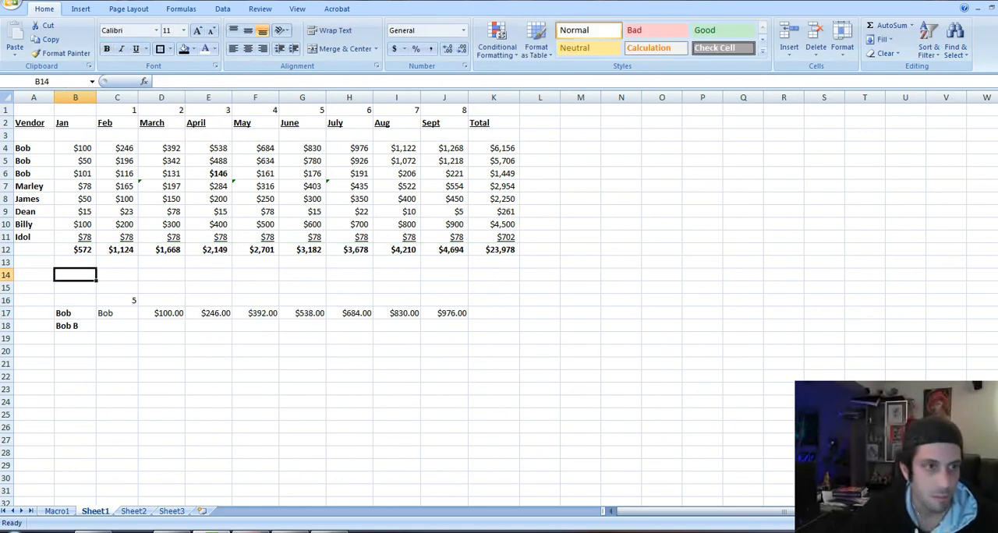
Append the letter A, after a space, to the first duplicate vendor name in A4
{"action": "key", "text": "Left"}
{"action": "key", "text": "Up"}
{"action": "key", "text": "Up"}
{"action": "key", "text": "Up"}
{"action": "key", "text": "Up"}
{"action": "key", "text": "Up"}
{"action": "key", "text": "Up"}
{"action": "key", "text": "Up"}
{"action": "key", "text": "Up"}
{"action": "key", "text": "Up"}
{"action": "key", "text": "Up"}
{"action": "key", "text": "F2"}
{"action": "type", "text": "a"}
{"action": "key", "text": "Return"}
{"action": "key", "text": "Down"}
{"action": "key", "text": "Up"}
{"action": "key", "text": "Up"}
{"action": "key", "text": "F2"}
{"action": "key", "text": "BackSpace"}
{"action": "type", "text": "A"}
{"action": "key", "text": "Return"}
Append the letter A to the lookup name in B17 so it matches the vendor in A4
{"action": "key", "text": "Right"}
{"action": "key", "text": "Down"}
{"action": "key", "text": "Down"}
{"action": "key", "text": "Down"}
{"action": "key", "text": "Down"}
{"action": "key", "text": "Down"}
{"action": "key", "text": "Down"}
{"action": "key", "text": "Down"}
{"action": "key", "text": "Down"}
{"action": "key", "text": "Down"}
{"action": "key", "text": "Down"}
{"action": "key", "text": "Down"}
{"action": "key", "text": "Down"}
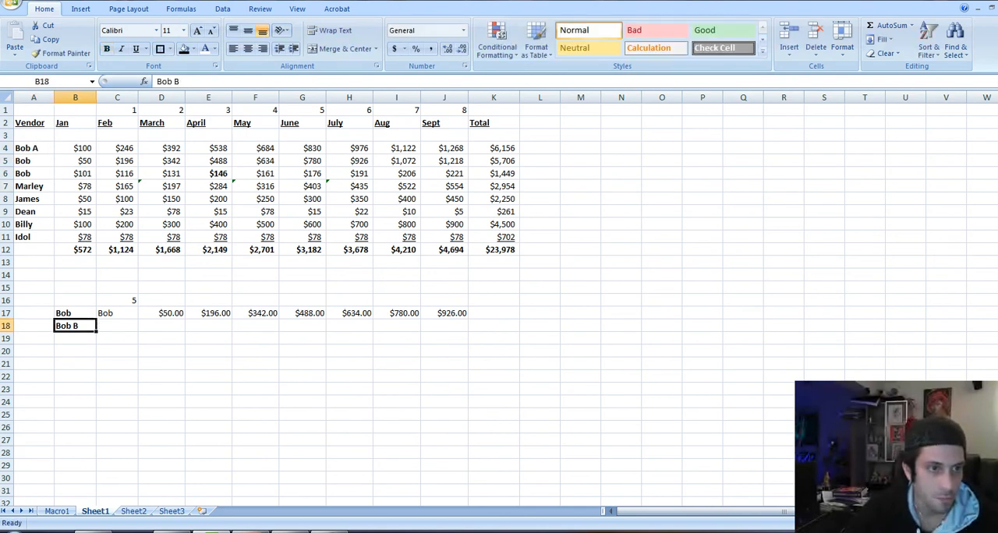
{"action": "key", "text": "F2"}
{"action": "type", "text": "B"}
{"action": "key", "text": "BackSpace"}
{"action": "type", "text": "A"}
{"action": "key", "text": "Return"}
Check the VLOOKUP formulas in D17 and E17 against the monthly amounts in the vendor's row 4
{"action": "key", "text": "Up"}
{"action": "key", "text": "Right"}
{"action": "key", "text": "Right"}
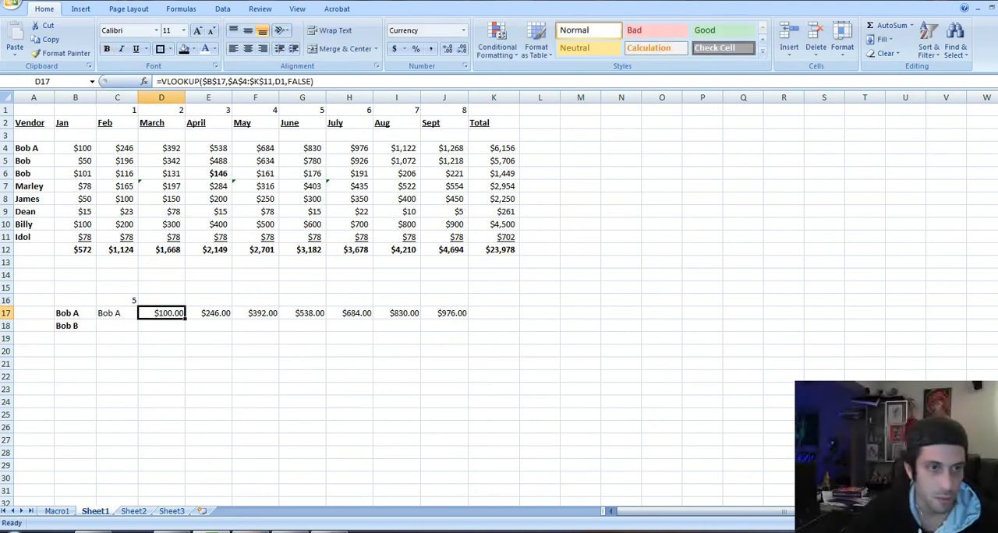
{"action": "key", "text": "F2"}
{"action": "key", "text": "Tab"}
{"action": "key", "text": "F2"}
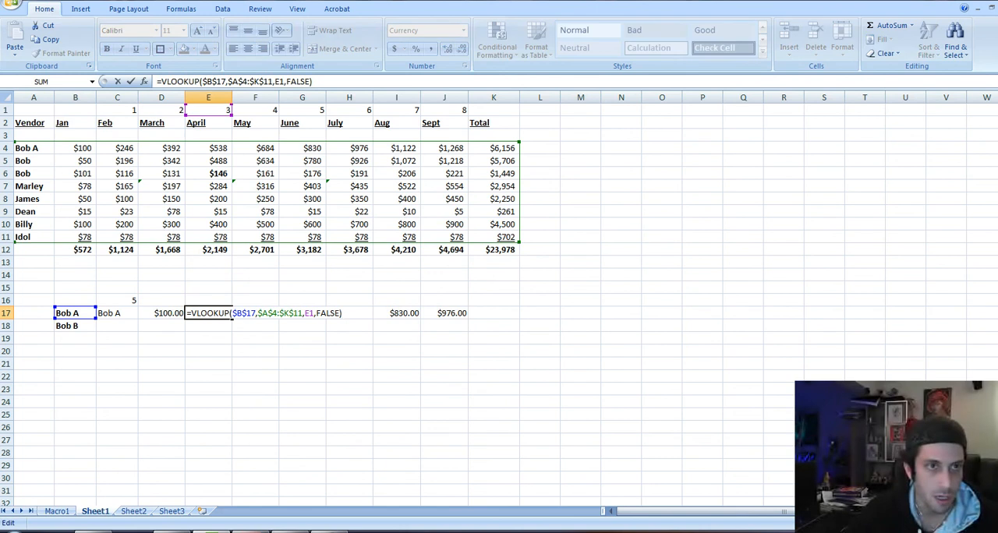
{"action": "key", "text": "Return"}
{"action": "key", "text": "Up"}
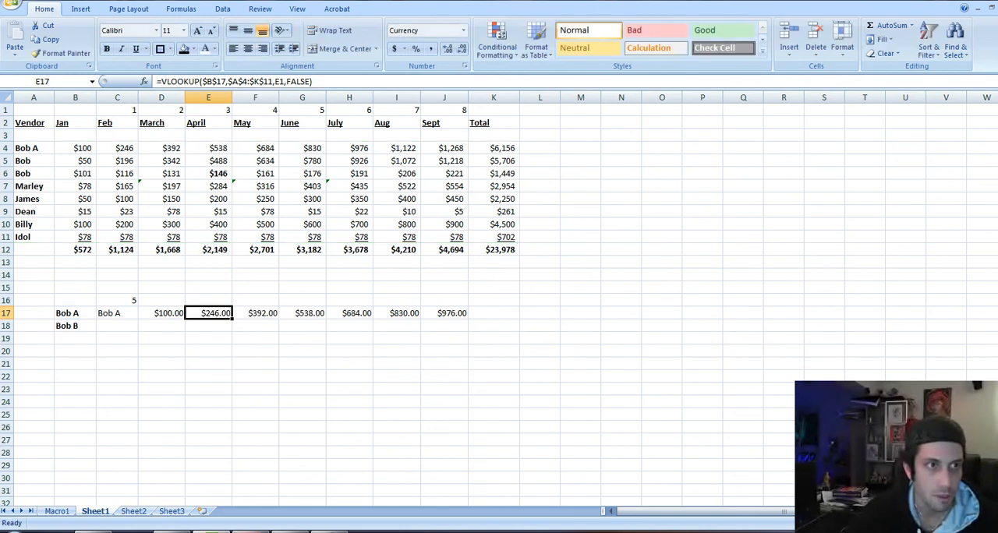
{"action": "key", "text": "Up"}
{"action": "key", "text": "Up"}
{"action": "key", "text": "Up"}
{"action": "key", "text": "Up"}
{"action": "key", "text": "Up"}
{"action": "key", "text": "Up"}
{"action": "key", "text": "Up"}
{"action": "key", "text": "Up"}
{"action": "key", "text": "Up"}
{"action": "key", "text": "Up"}
{"action": "key", "text": "Up"}
{"action": "key", "text": "Up"}
{"action": "key", "text": "Up"}
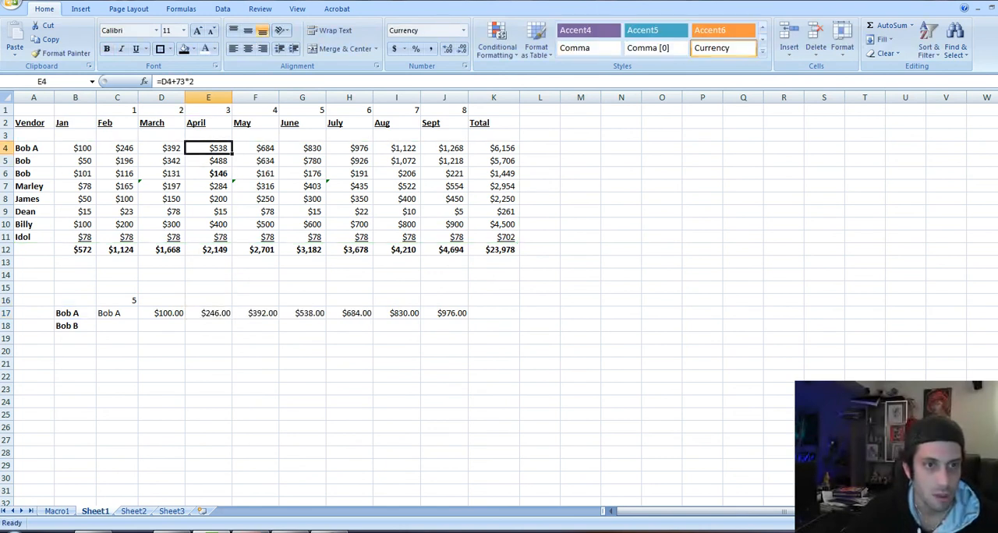
{"action": "key", "text": "Left"}
{"action": "key", "text": "Down"}
{"action": "key", "text": "Down"}
{"action": "key", "text": "Down"}
{"action": "key", "text": "Down"}
{"action": "key", "text": "Down"}
{"action": "key", "text": "Down"}
{"action": "key", "text": "Down"}
{"action": "key", "text": "Down"}
{"action": "key", "text": "Down"}
{"action": "key", "text": "Down"}
{"action": "key", "text": "Down"}
{"action": "key", "text": "Down"}
{"action": "key", "text": "Down"}
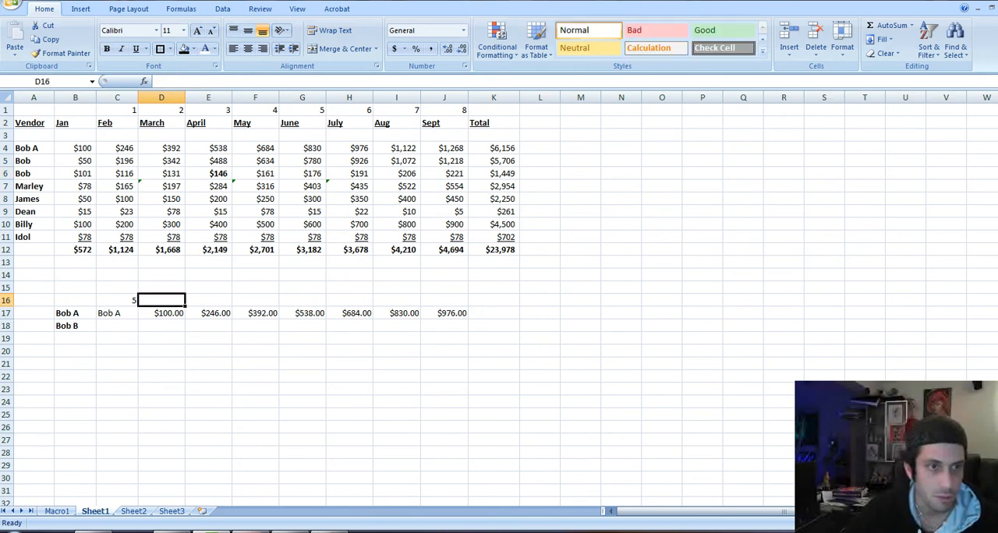
Move the VLOOKUP formulas in row 17 one column to the left so they start in C17, and clear C16
{"action": "key", "text": "ctrl+shift+Right"}
{"action": "key", "text": "ctrl+x"}
{"action": "key", "text": "Left"}
{"action": "key", "text": "ctrl+v"}
{"action": "key", "text": "shift+Left"}
{"action": "key", "text": "shift+Left"}
{"action": "key", "text": "shift+Left"}
{"action": "key", "text": "shift+Left"}
{"action": "key", "text": "shift+Left"}
{"action": "key", "text": "shift+Left"}
{"action": "key", "text": "Up"}
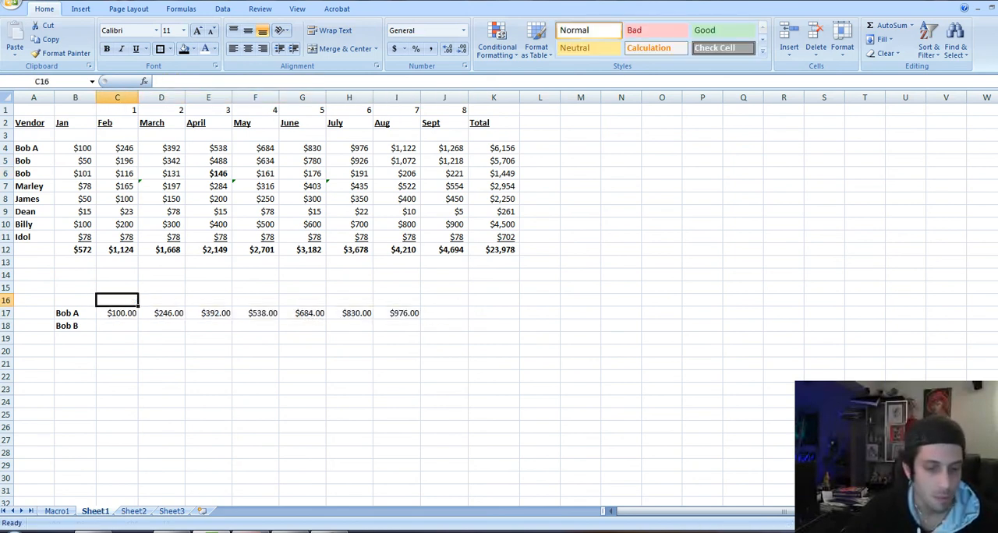
Check the column index reference in C17's VLOOKUP, and move the column numbers in row 1 so they start in A1
{"action": "key", "text": "Down"}
{"action": "key", "text": "F2"}
{"action": "key", "text": "Escape"}
{"action": "key", "text": "F2"}
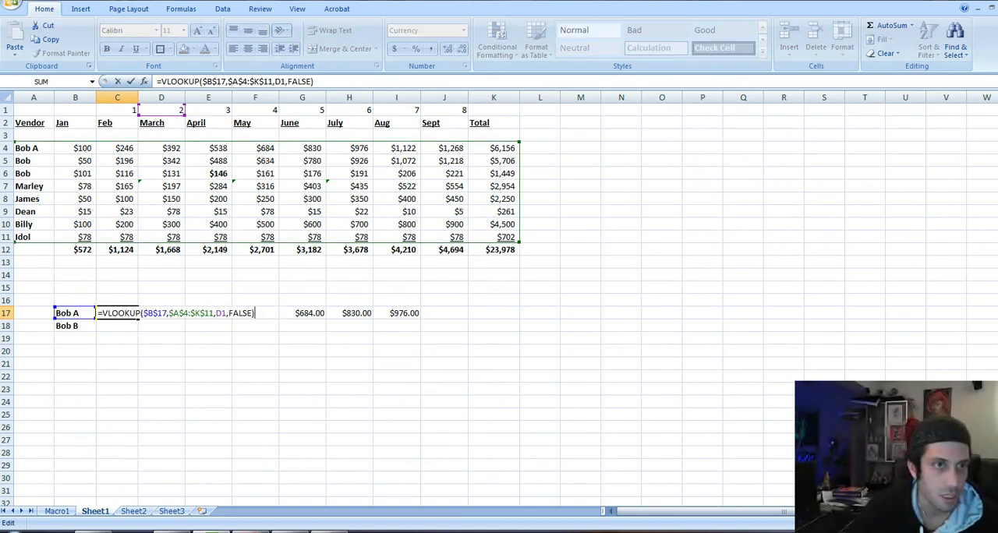
{"action": "key", "text": "Escape"}
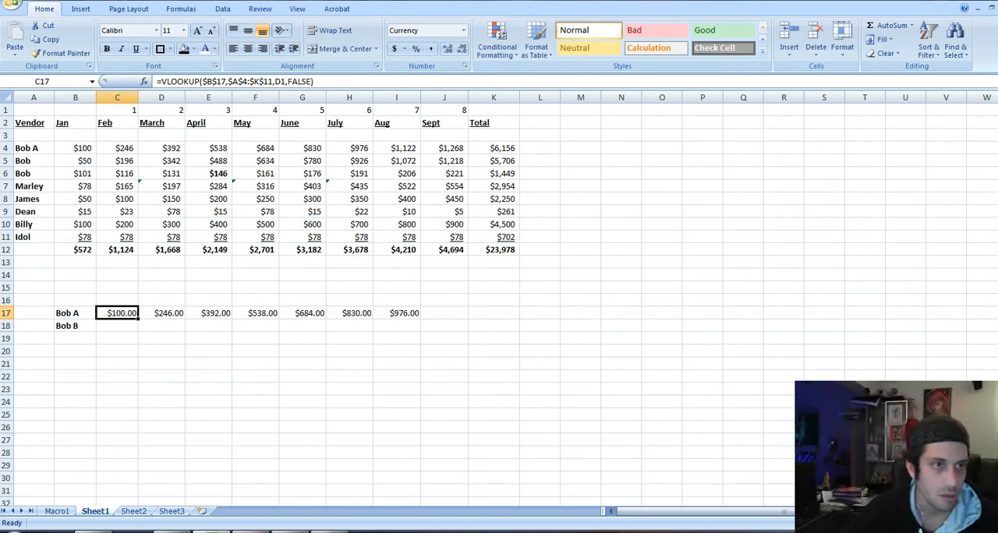
{"action": "key", "text": "Up"}
{"action": "key", "text": "Up"}
{"action": "key", "text": "Up"}
{"action": "key", "text": "Up"}
{"action": "key", "text": "Up"}
{"action": "key", "text": "Up"}
{"action": "key", "text": "Up"}
{"action": "key", "text": "Up"}
{"action": "key", "text": "Up"}
{"action": "key", "text": "Up"}
{"action": "key", "text": "Up"}
{"action": "key", "text": "Up"}
{"action": "key", "text": "Up"}
{"action": "key", "text": "Up"}
{"action": "key", "text": "Up"}
{"action": "key", "text": "Up"}
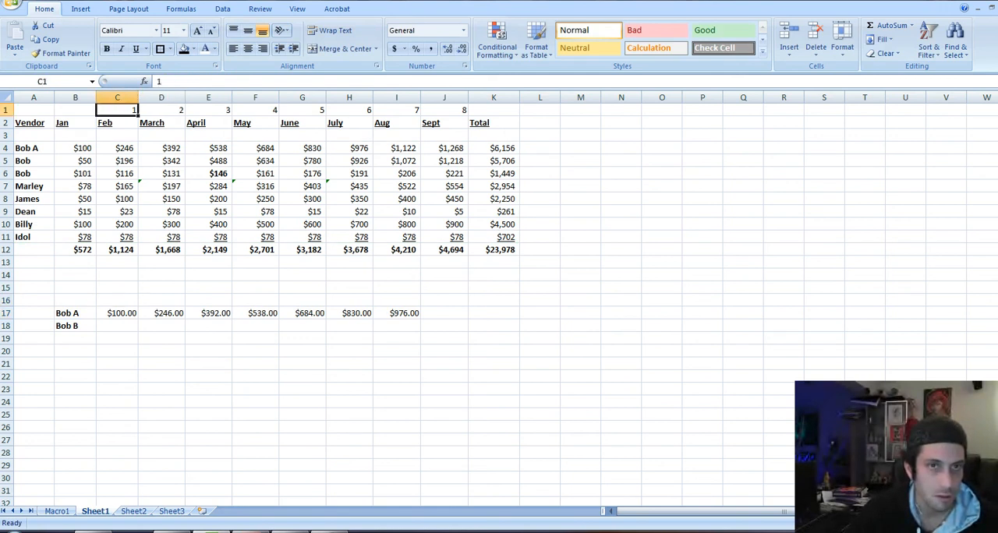
{"action": "key", "text": "ctrl+shift+Right"}
{"action": "key", "text": "ctrl+x"}
{"action": "key", "text": "Left"}
{"action": "key", "text": "Left"}
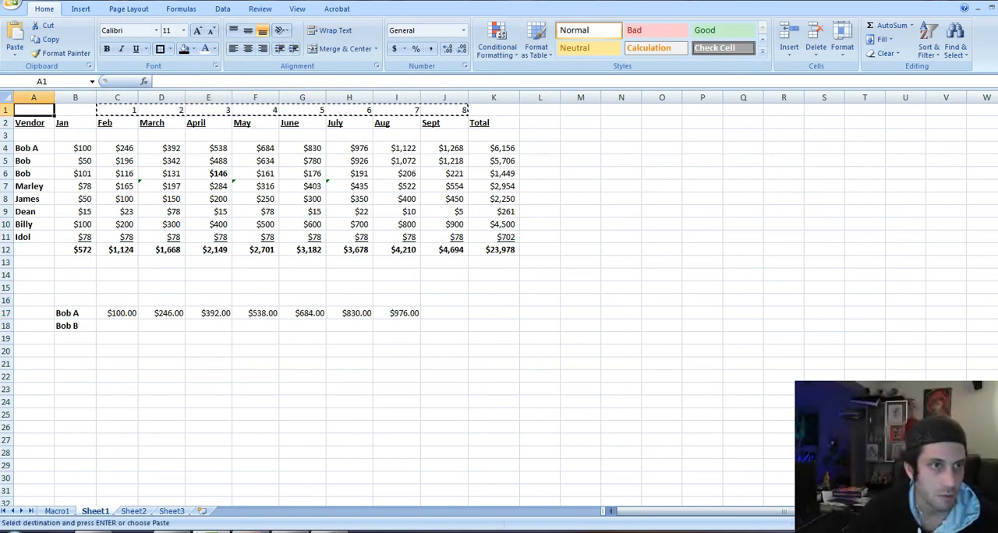
{"action": "key", "text": "Return"}
Inspect the January amount in B4 and the matching lookup name in B17
{"action": "key", "text": "Right"}
{"action": "key", "text": "Down"}
{"action": "key", "text": "Down"}
{"action": "key", "text": "Down"}
{"action": "key", "text": "Down"}
{"action": "key", "text": "Down"}
{"action": "key", "text": "Down"}
{"action": "key", "text": "Down"}
{"action": "key", "text": "Down"}
{"action": "key", "text": "Down"}
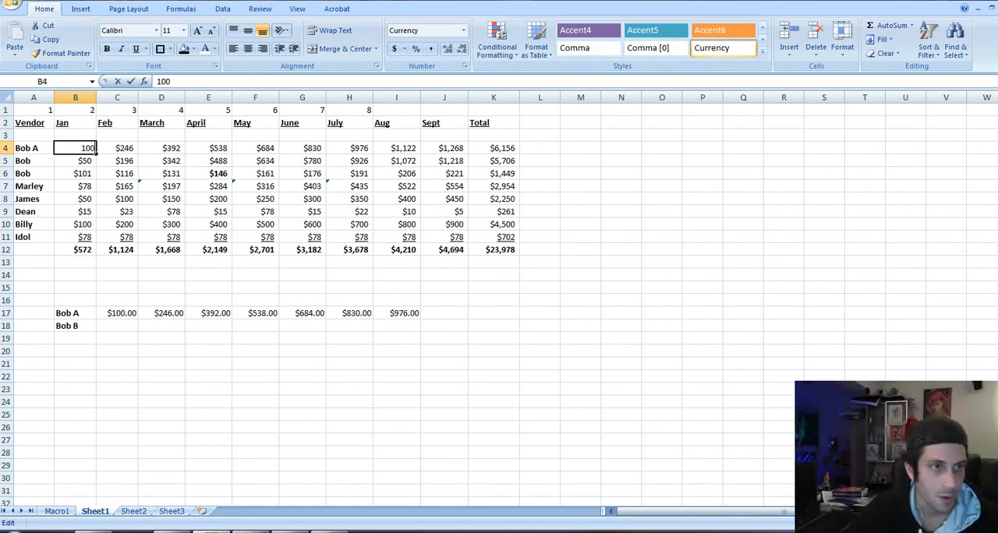
{"action": "key", "text": "Down"}
{"action": "key", "text": "Down"}
{"action": "key", "text": "Down"}
{"action": "key", "text": "Down"}
{"action": "key", "text": "Down"}
{"action": "key", "text": "Down"}
{"action": "key", "text": "Down"}
{"action": "key", "text": "Down"}
{"action": "key", "text": "Down"}
{"action": "key", "text": "Up"}
{"action": "key", "text": "Up"}
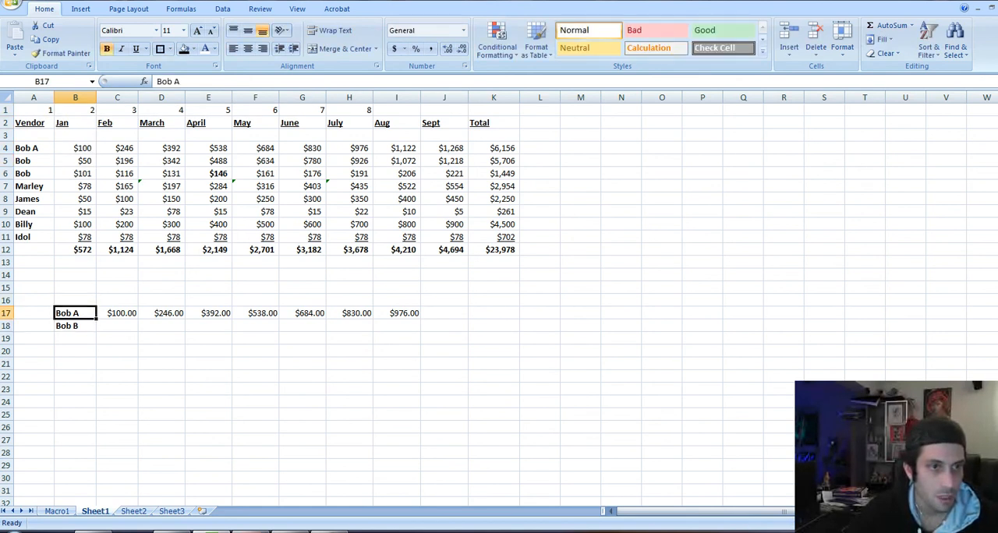
Check the column index references of the VLOOKUP formulas from C17 across row 17 against the numbers in row 1
{"action": "key", "text": "Right"}
{"action": "key", "text": "F2"}
{"action": "key", "text": "Tab"}
{"action": "key", "text": "F2"}
{"action": "key", "text": "Tab"}
{"action": "key", "text": "F2"}
{"action": "key", "text": "Tab"}
{"action": "key", "text": "F2"}
{"action": "key", "text": "Tab"}
{"action": "key", "text": "F2"}
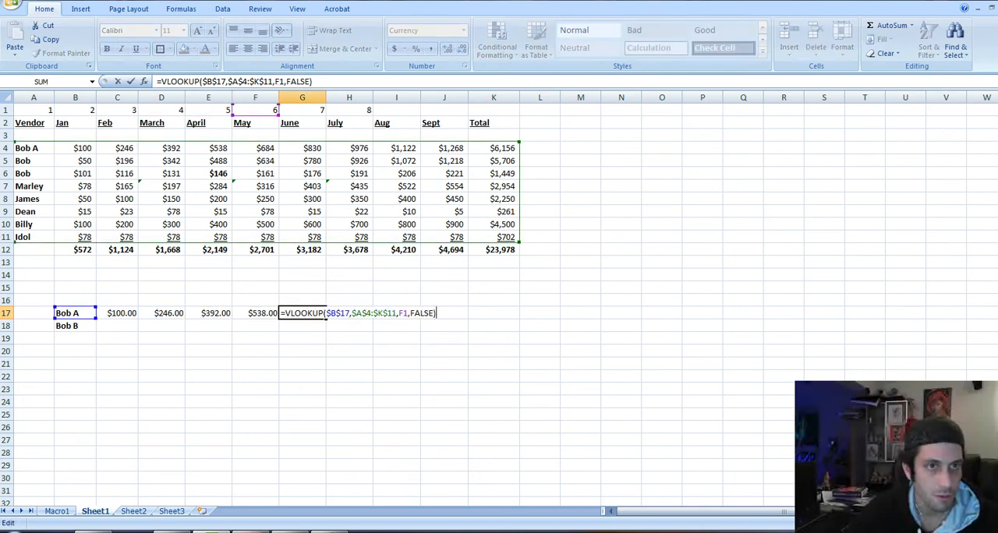
{"action": "key", "text": "Tab"}
{"action": "key", "text": "Left"}
{"action": "key", "text": "Left"}
{"action": "key", "text": "Left"}
{"action": "key", "text": "Left"}
{"action": "key", "text": "Left"}
{"action": "key", "text": "Left"}
{"action": "key", "text": "Down"}
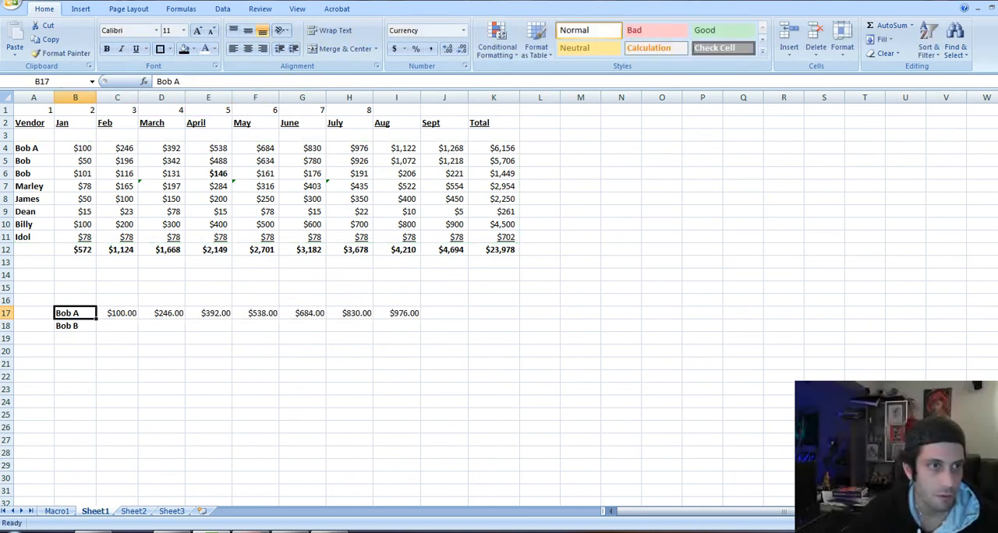
Append the letter B, after a space, to the second duplicate vendor name in A5
{"action": "key", "text": "Up"}
{"action": "key", "text": "Up"}
{"action": "key", "text": "Up"}
{"action": "key", "text": "Up"}
{"action": "key", "text": "Up"}
{"action": "key", "text": "Up"}
{"action": "key", "text": "Up"}
{"action": "key", "text": "Up"}
{"action": "key", "text": "Up"}
{"action": "key", "text": "Up"}
{"action": "key", "text": "Up"}
{"action": "key", "text": "Up"}
{"action": "key", "text": "Up"}
{"action": "key", "text": "Left"}
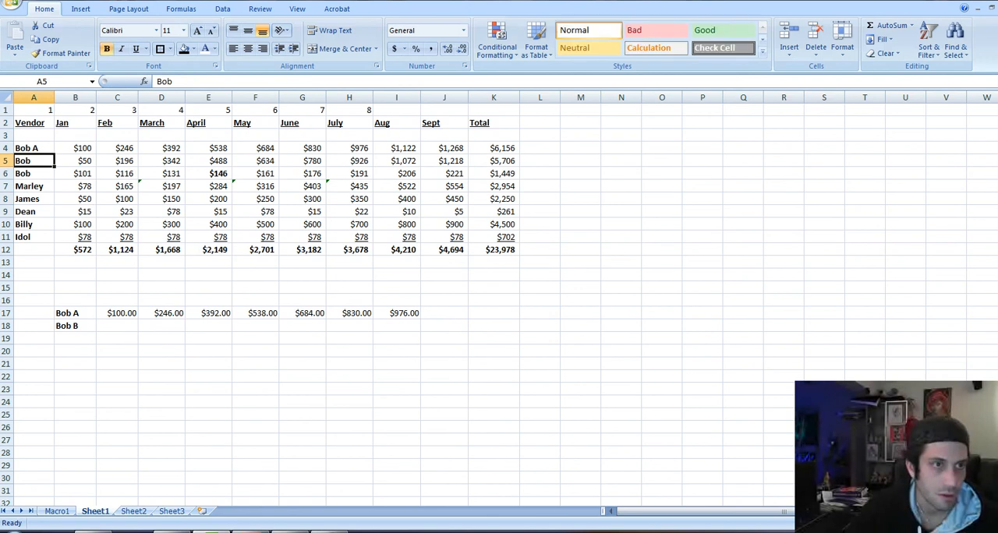
{"action": "key", "text": "F2"}
{"action": "key", "text": "Return"}
{"action": "key", "text": "Up"}
{"action": "key", "text": "F2"}
{"action": "key", "text": "BackSpace"}
{"action": "type", "text": "B"}
{"action": "key", "text": "Return"}
Append the letter C, after a space, to the third duplicate vendor name in A6
{"action": "key", "text": "F2"}
{"action": "type", "text": "C"}
{"action": "key", "text": "Return"}
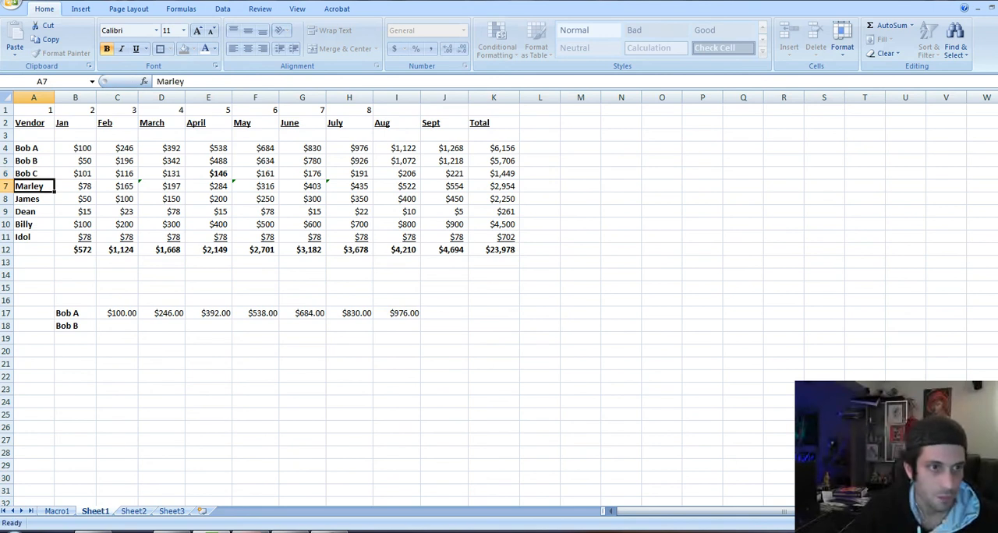
Copy the lookup name into B19 and change its ending letter to C to match the vendor in A6
{"action": "key", "text": "Down"}
{"action": "key", "text": "Down"}
{"action": "key", "text": "Down"}
{"action": "key", "text": "Down"}
{"action": "key", "text": "Down"}
{"action": "key", "text": "Down"}
{"action": "key", "text": "Down"}
{"action": "key", "text": "Down"}
{"action": "key", "text": "Down"}
{"action": "key", "text": "Down"}
{"action": "key", "text": "Down"}
{"action": "key", "text": "Down"}
{"action": "key", "text": "Down"}
{"action": "key", "text": "Right"}
{"action": "key", "text": "Up"}
{"action": "key", "text": "Up"}
{"action": "key", "text": "ctrl+c"}
{"action": "key", "text": "Down"}
{"action": "key", "text": "Return"}
{"action": "key", "text": "F2"}
{"action": "key", "text": "BackSpace"}
{"action": "type", "text": "C"}
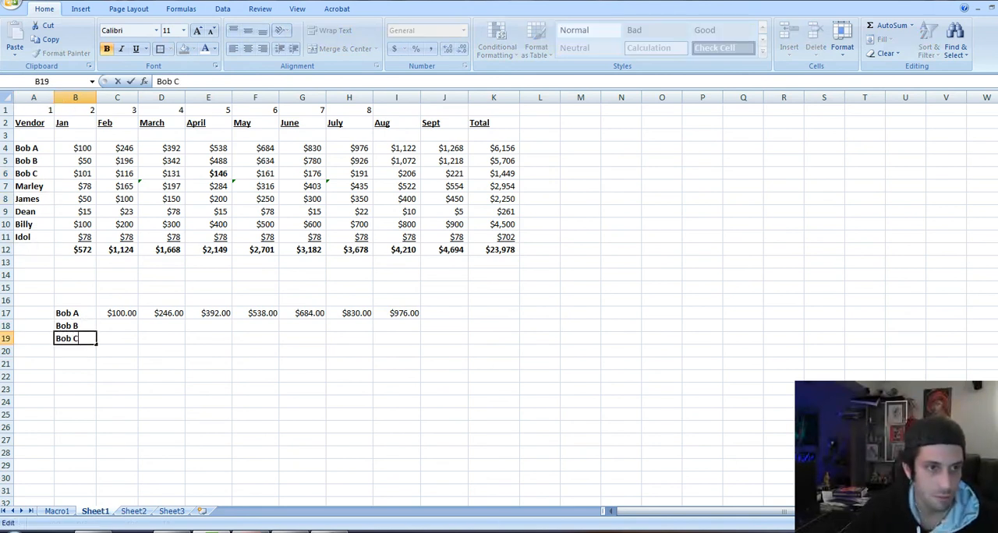
{"action": "key", "text": "ctrl+Return"}
Lock the row of the column index reference in C17's VLOOKUP, making it B$1
{"action": "key", "text": "Up"}
{"action": "key", "text": "Up"}
{"action": "key", "text": "Right"}
{"action": "key", "text": "F2"}
{"action": "key", "text": "Escape"}
{"action": "key", "text": "F2"}
{"action": "key", "text": "Left"}
{"action": "key", "text": "Left"}
{"action": "key", "text": "Left"}
{"action": "key", "text": "Left"}
{"action": "key", "text": "Left"}
{"action": "key", "text": "Left"}
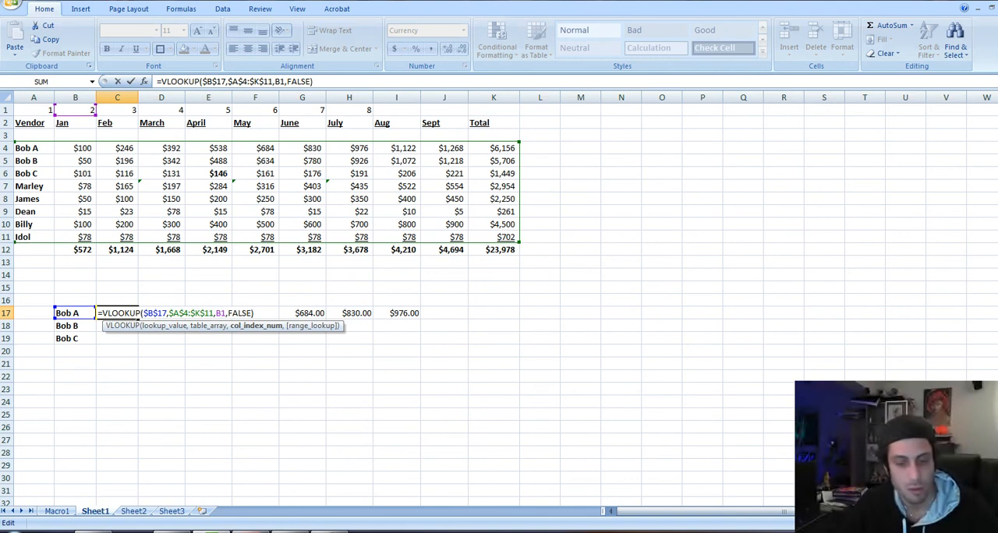
{"action": "type", "text": "$"}
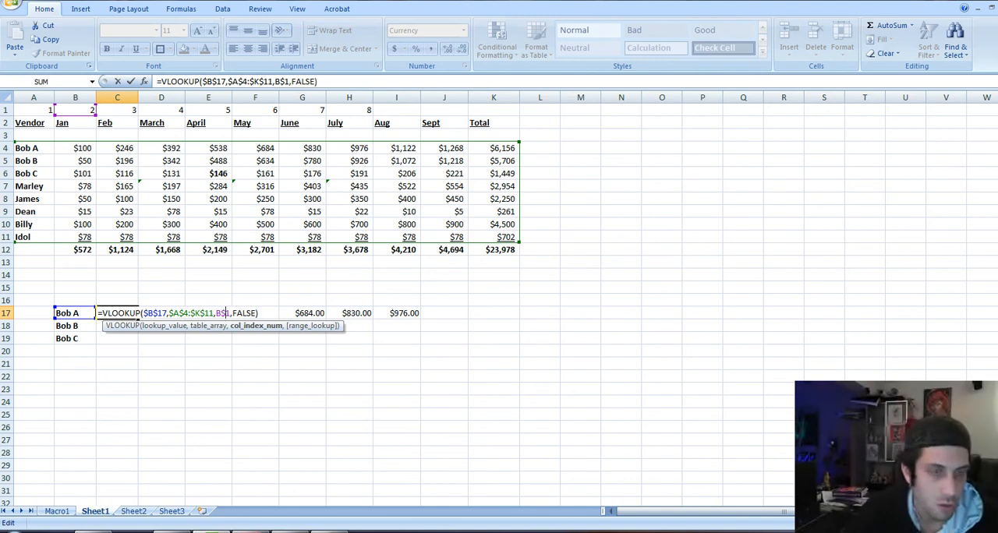
{"action": "key", "text": "Return"}
Try to copy the VLOOKUP formula from C17 across the range C17:I19
{"action": "key", "text": "Up"}
{"action": "key", "text": "ctrl+c"}
{"action": "key", "text": "shift+Right"}
{"action": "key", "text": "shift+Right"}
{"action": "key", "text": "shift+Right"}
{"action": "key", "text": "shift+Right"}
{"action": "key", "text": "shift+Right"}
{"action": "key", "text": "shift+Right"}
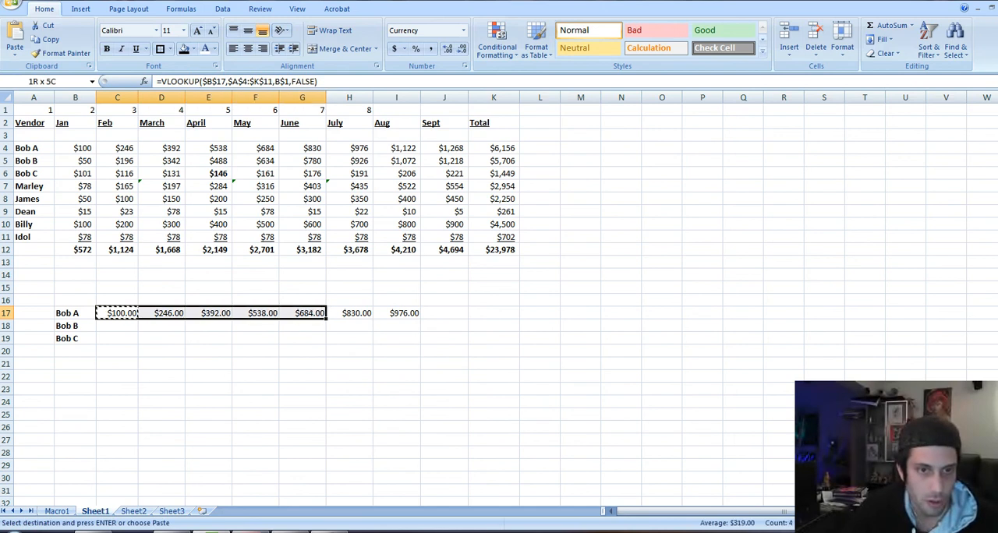
{"action": "key", "text": "shift+Down"}
{"action": "key", "text": "shift+Down"}
{"action": "key", "text": "Return"}
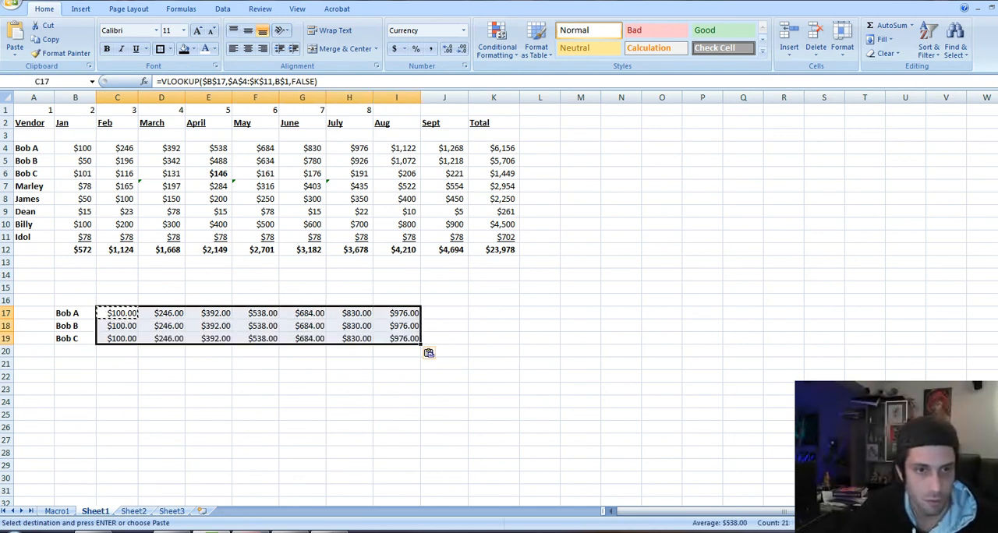
Check the lookup value reference in C18's copied formula, and undo the paste over C17:I19
{"action": "key", "text": "Down"}
{"action": "key", "text": "Down"}
{"action": "key", "text": "Up"}
{"action": "key", "text": "F2"}
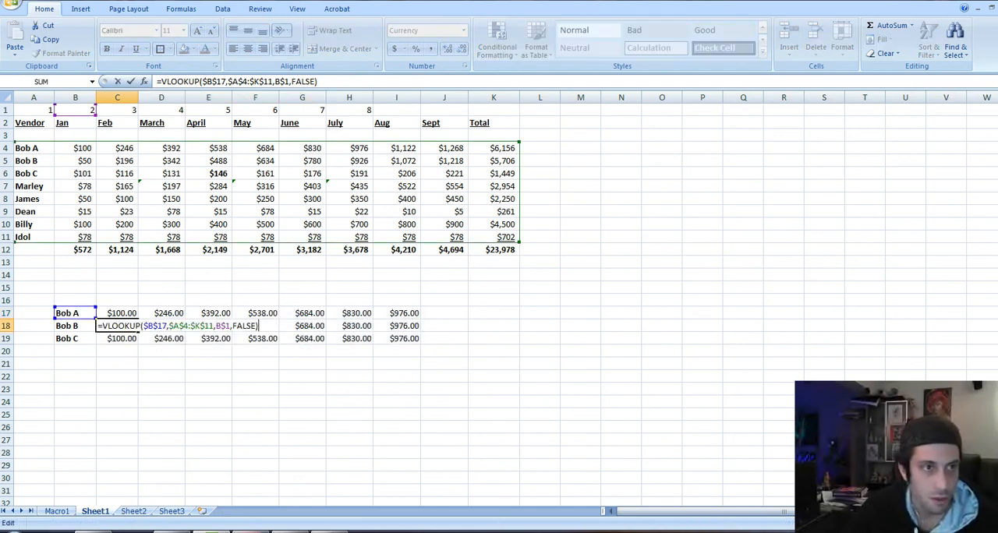
{"action": "key", "text": "Escape"}
{"action": "key", "text": "Up"}
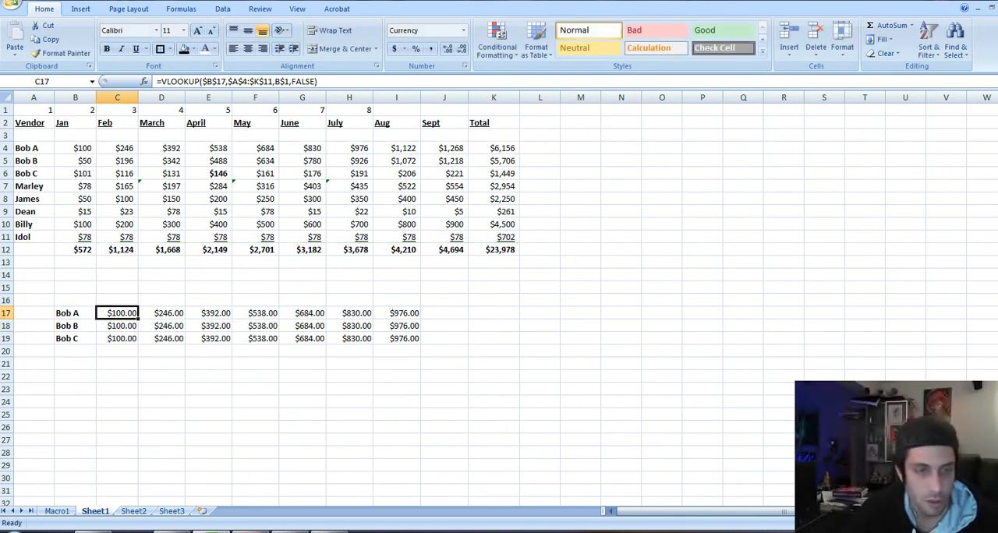
{"action": "key", "text": "ctrl+z"}
{"action": "key", "text": "Escape"}
{"action": "key", "text": "Down"}
{"action": "key", "text": "Up"}
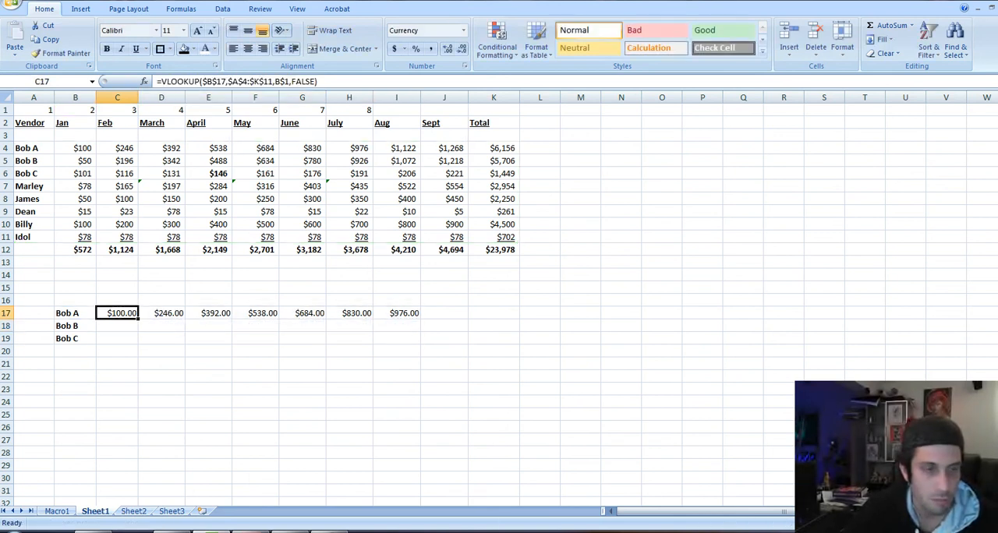
Unlock the row of the lookup value reference in C17's VLOOKUP, making it $B17
{"action": "key", "text": "F2"}
{"action": "key", "text": "Left"}
{"action": "key", "text": "Left"}
{"action": "key", "text": "Left"}
{"action": "key", "text": "Left"}
{"action": "key", "text": "Left"}
{"action": "key", "text": "Left"}
{"action": "key", "text": "Left"}
{"action": "key", "text": "Left"}
{"action": "key", "text": "Left"}
{"action": "key", "text": "Left"}
{"action": "key", "text": "Left"}
{"action": "key", "text": "Left"}
{"action": "key", "text": "Left"}
{"action": "key", "text": "Left"}
{"action": "key", "text": "Left"}
{"action": "key", "text": "Left"}
{"action": "key", "text": "Left"}
{"action": "key", "text": "Left"}
{"action": "key", "text": "Left"}
{"action": "key", "text": "Left"}
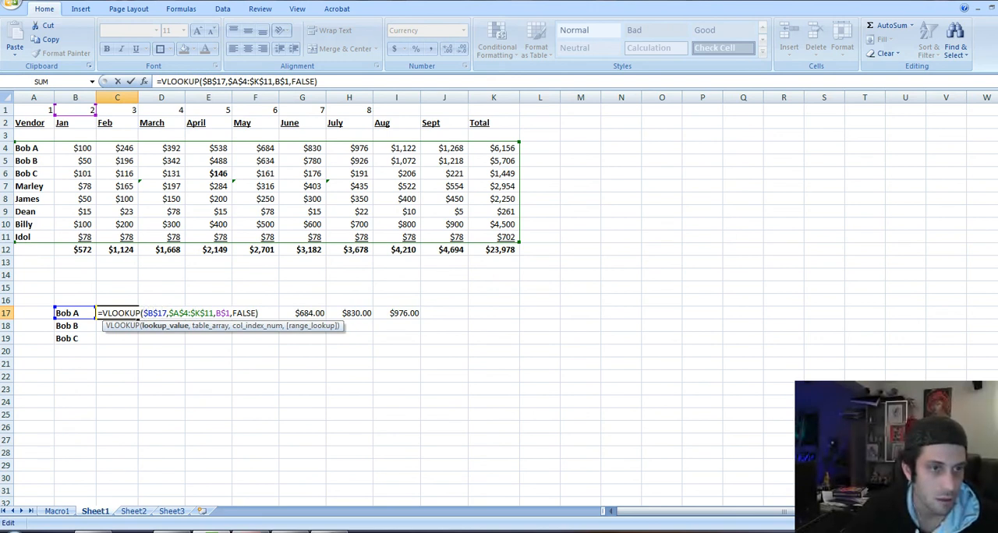
{"action": "key", "text": "BackSpace"}
{"action": "key", "text": "ctrl+Return"}
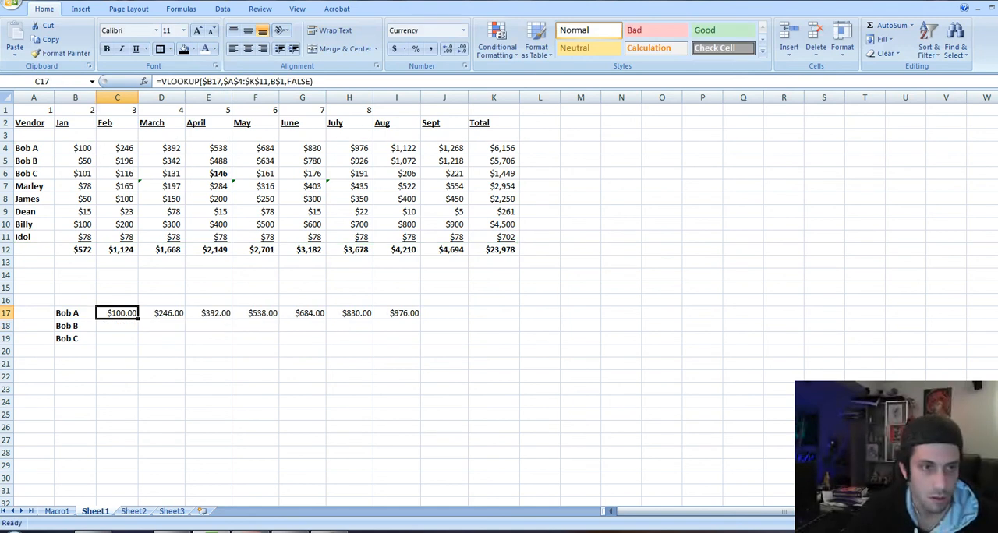
Copy the VLOOKUP formula from C17 across the range C17:J19
{"action": "key", "text": "ctrl+c"}
{"action": "key", "text": "shift+Right"}
{"action": "key", "text": "shift+Right"}
{"action": "key", "text": "shift+Right"}
{"action": "key", "text": "shift+Right"}
{"action": "key", "text": "shift+Right"}
{"action": "key", "text": "shift+Right"}
{"action": "key", "text": "shift+Right"}
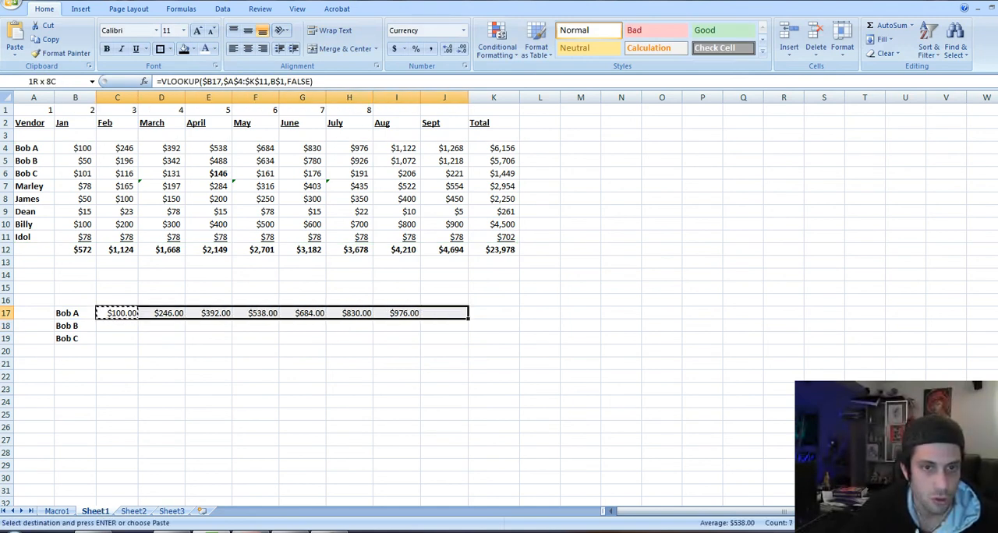
{"action": "key", "text": "shift+Down"}
{"action": "key", "text": "shift+Down"}
{"action": "key", "text": "ctrl+v"}
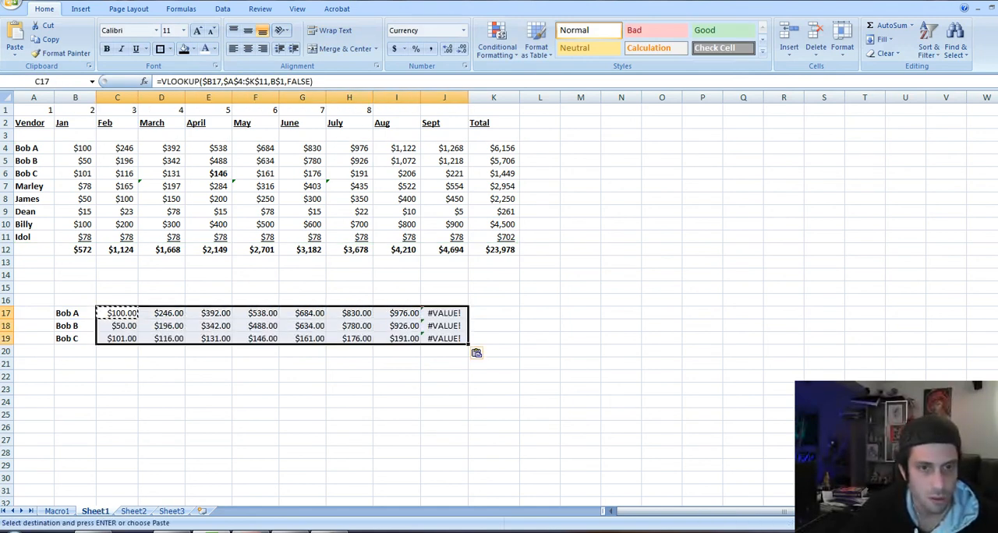
Examine the VLOOKUP formula in J17 and the row 1 cell it uses as column index
{"action": "key", "text": "Escape"}
{"action": "key", "text": "Down"}
{"action": "key", "text": "Right"}
{"action": "key", "text": "Right"}
{"action": "key", "text": "Right"}
{"action": "key", "text": "Right"}
{"action": "key", "text": "Right"}
{"action": "key", "text": "Right"}
{"action": "key", "text": "Up"}
{"action": "key", "text": "Right"}
{"action": "key", "text": "F2"}
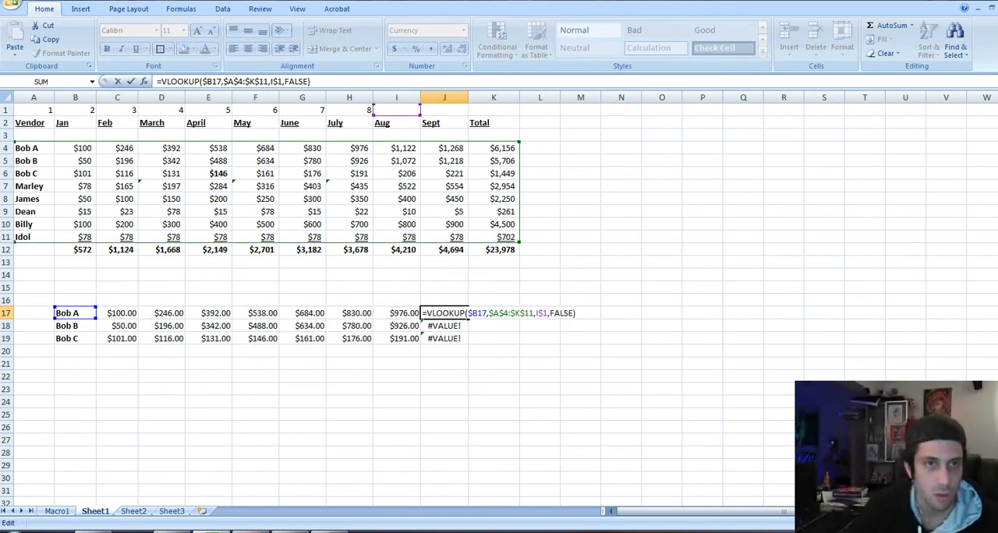
{"action": "key", "text": "Escape"}
Enter a formula in I1 that adds 1 to the column number in H1
{"action": "left_click", "coordinate": [396, 110]}
{"action": "type", "text": "="}
{"action": "key", "text": "Left"}
{"action": "type", "text": "+01"}
{"action": "key", "text": "Return"}
Copy the column number formula from I1 into J1 and K1
{"action": "key", "text": "Up"}
{"action": "key", "text": "ctrl+c"}
{"action": "key", "text": "Right"}
{"action": "key", "text": "Return"}
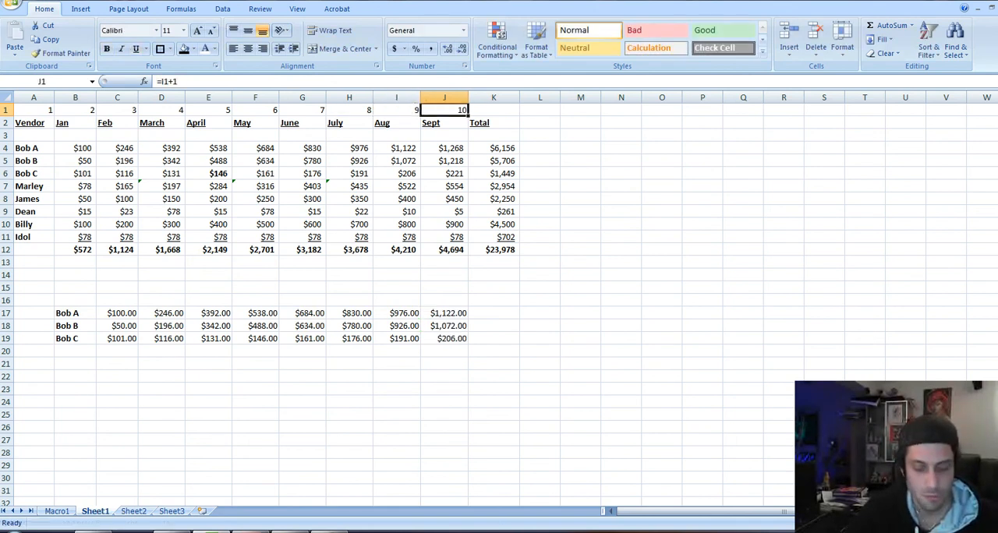
{"action": "key", "text": "ctrl+c"}
{"action": "key", "text": "Right"}
{"action": "key", "text": "Return"}
Copy the VLOOKUP formulas from J17:J19 into K17:K19
{"action": "key", "text": "Down"}
{"action": "key", "text": "Down"}
{"action": "key", "text": "Down"}
{"action": "key", "text": "Down"}
{"action": "key", "text": "Down"}
{"action": "key", "text": "Down"}
{"action": "key", "text": "Down"}
{"action": "key", "text": "Down"}
{"action": "key", "text": "Down"}
{"action": "key", "text": "Down"}
{"action": "key", "text": "Down"}
{"action": "key", "text": "Down"}
{"action": "key", "text": "Down"}
{"action": "key", "text": "Down"}
{"action": "key", "text": "Down"}
{"action": "key", "text": "Down"}
{"action": "key", "text": "Down"}
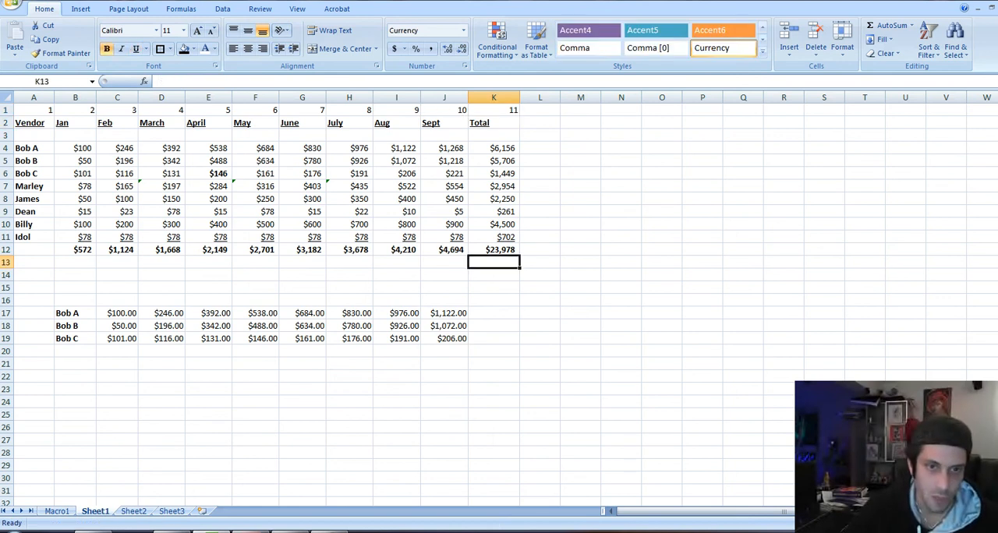
{"action": "key", "text": "Left"}
{"action": "key", "text": "Up"}
{"action": "key", "text": "shift+Down"}
{"action": "key", "text": "shift+Down"}
{"action": "key", "text": "ctrl+c"}
{"action": "key", "text": "Right"}
{"action": "key", "text": "Return"}
{"action": "key", "text": "Down"}
{"action": "key", "text": "Up"}
{"action": "key", "text": "ctrl+Left"}
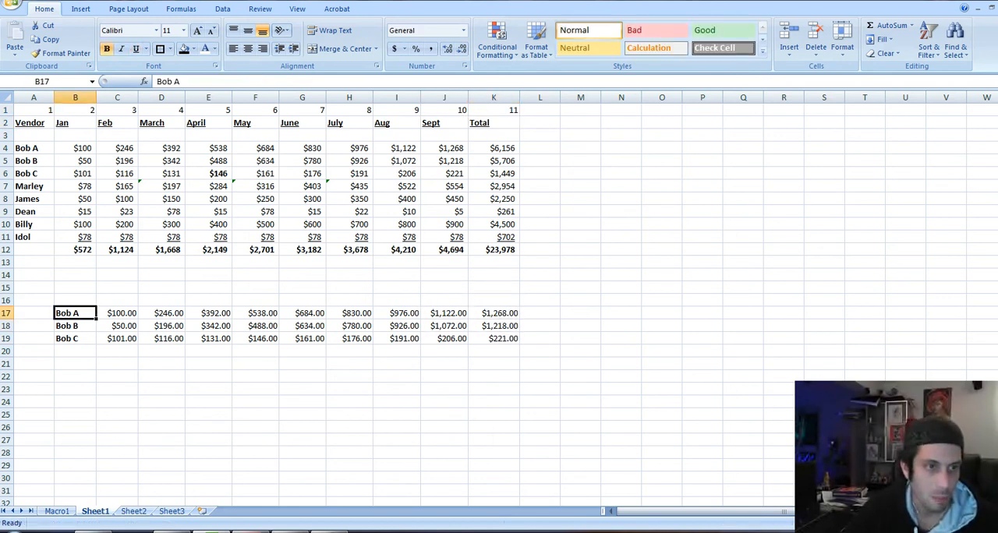
Review the copied VLOOKUP formulas across rows 17 to 19, comparing their row and column references
{"action": "key", "text": "Down"}
{"action": "key", "text": "Down"}
{"action": "key", "text": "Right"}
{"action": "key", "text": "Up"}
{"action": "key", "text": "Up"}
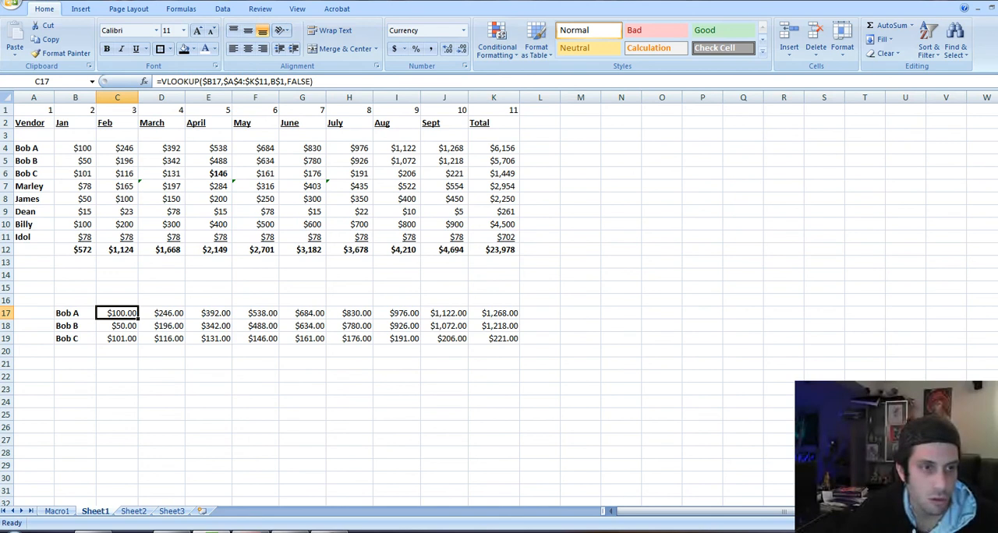
{"action": "key", "text": "Down"}
{"action": "key", "text": "Down"}
{"action": "key", "text": "Right"}
{"action": "key", "text": "Right"}
{"action": "key", "text": "Right"}
{"action": "key", "text": "Right"}
{"action": "key", "text": "Right"}
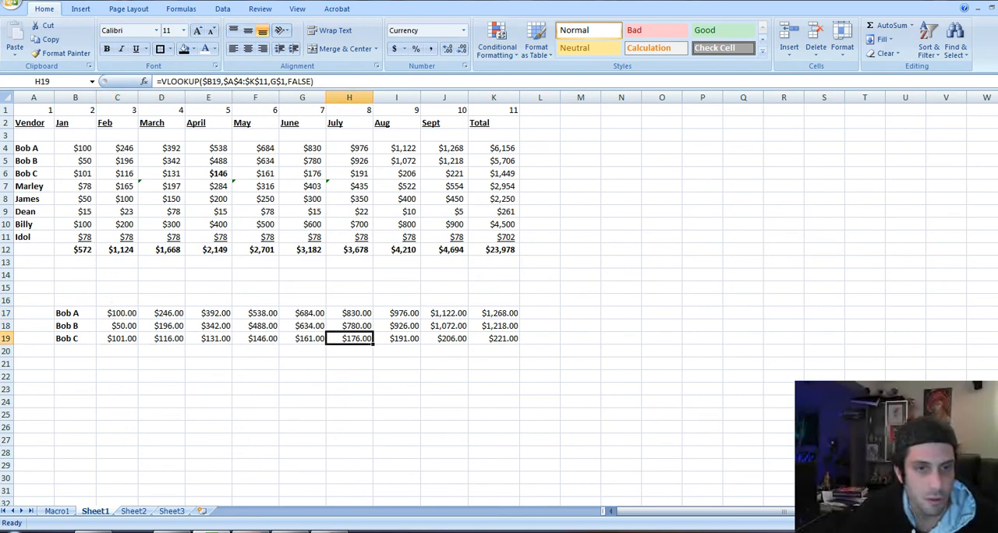
{"action": "key", "text": "Left"}
{"action": "key", "text": "Left"}
{"action": "key", "text": "Left"}
{"action": "key", "text": "Left"}
{"action": "key", "text": "Left"}
{"action": "key", "text": "Up"}
{"action": "key", "text": "Up"}
{"action": "key", "text": "Down"}
{"action": "key", "text": "Down"}
{"action": "key", "text": "Up"}
{"action": "key", "text": "Up"}
{"action": "key", "text": "Up"}
{"action": "key", "text": "Up"}
{"action": "key", "text": "Up"}
{"action": "key", "text": "Up"}
{"action": "key", "text": "Up"}
{"action": "key", "text": "Up"}
{"action": "key", "text": "Up"}
{"action": "key", "text": "Up"}
{"action": "key", "text": "Up"}
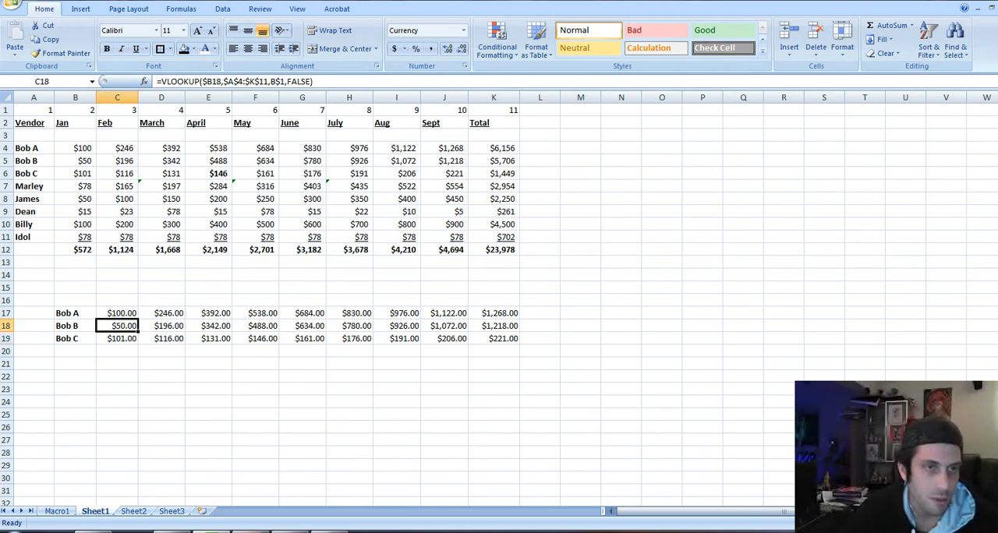
Remove the bold formatting from the April amount in E6
{"action": "key", "text": "Up"}
{"action": "key", "text": "Up"}
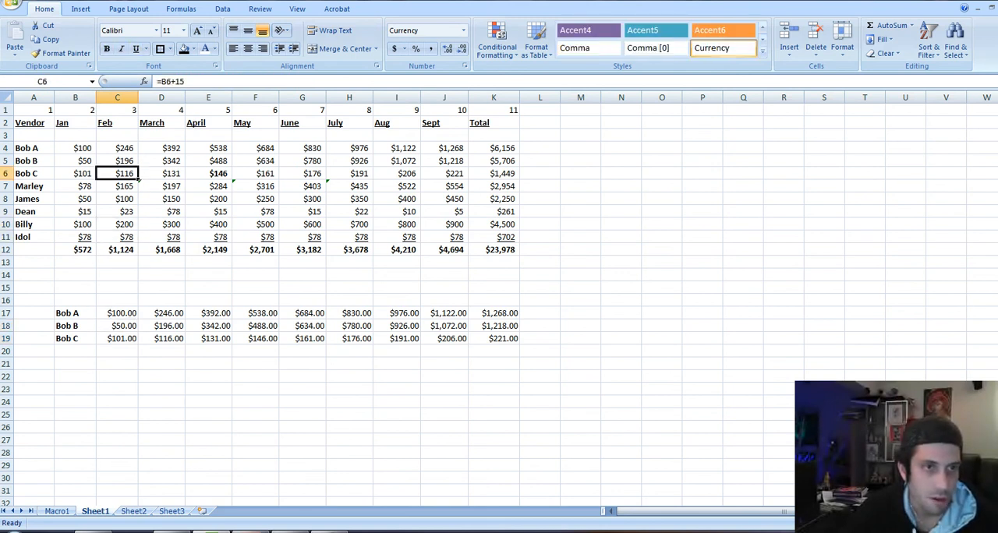
{"action": "key", "text": "Up"}
{"action": "key", "text": "Right"}
{"action": "key", "text": "Right"}
{"action": "key", "text": "Right"}
{"action": "key", "text": "Down"}
{"action": "key", "text": "Left"}
{"action": "key", "text": "Down"}
{"action": "key", "text": "Down"}
{"action": "key", "text": "Down"}
{"action": "key", "text": "Down"}
{"action": "key", "text": "Down"}
{"action": "key", "text": "Down"}
{"action": "key", "text": "Down"}
{"action": "key", "text": "Down"}
{"action": "key", "text": "Down"}
{"action": "key", "text": "Down"}
{"action": "key", "text": "Down"}
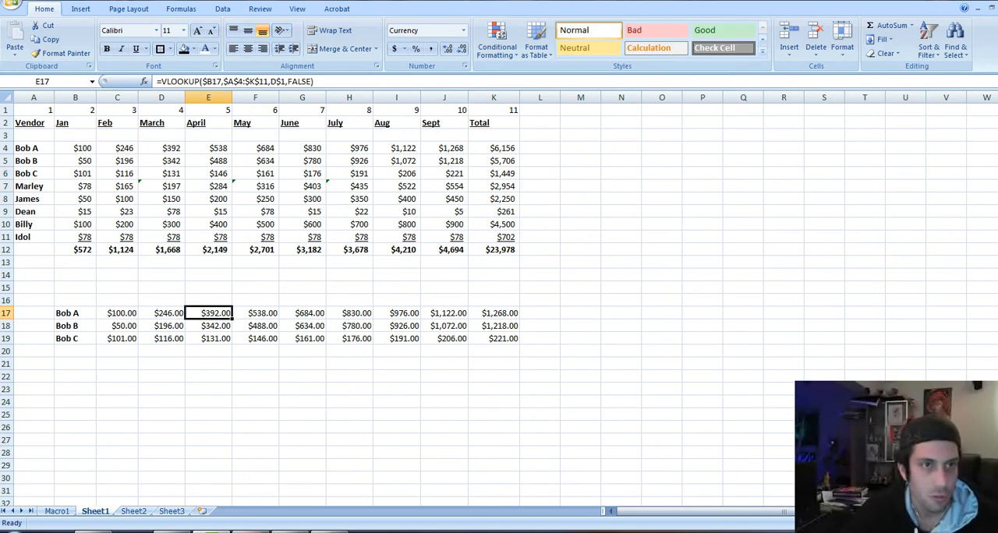
Examine the VLOOKUP formula in K17 and the lookup cell, table range and column number it references
{"action": "key", "text": "Left"}
{"action": "key", "text": "Left"}
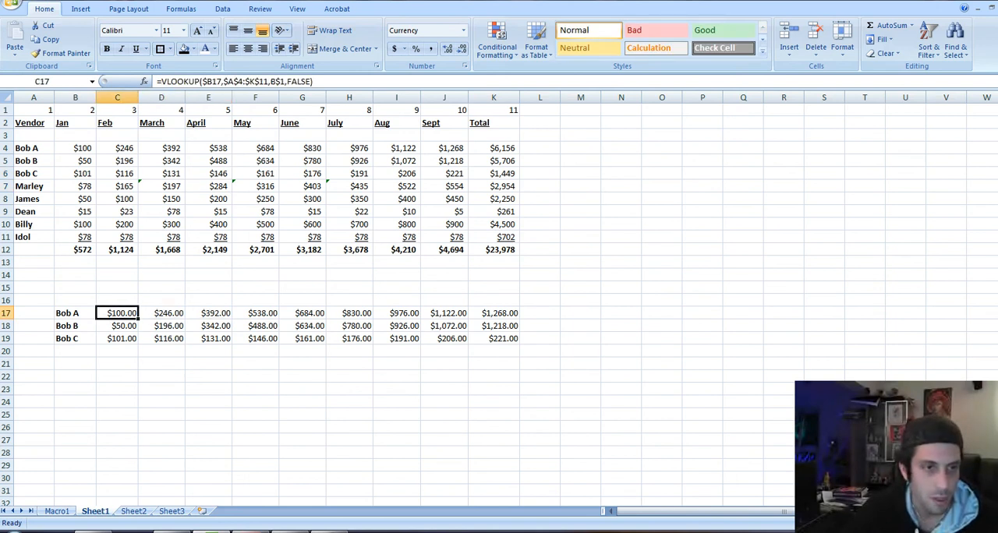
{"action": "key", "text": "Right"}
{"action": "key", "text": "Right"}
{"action": "key", "text": "Right"}
{"action": "key", "text": "Right"}
{"action": "key", "text": "Right"}
{"action": "key", "text": "Right"}
{"action": "key", "text": "Right"}
{"action": "key", "text": "Right"}
{"action": "key", "text": "F2"}
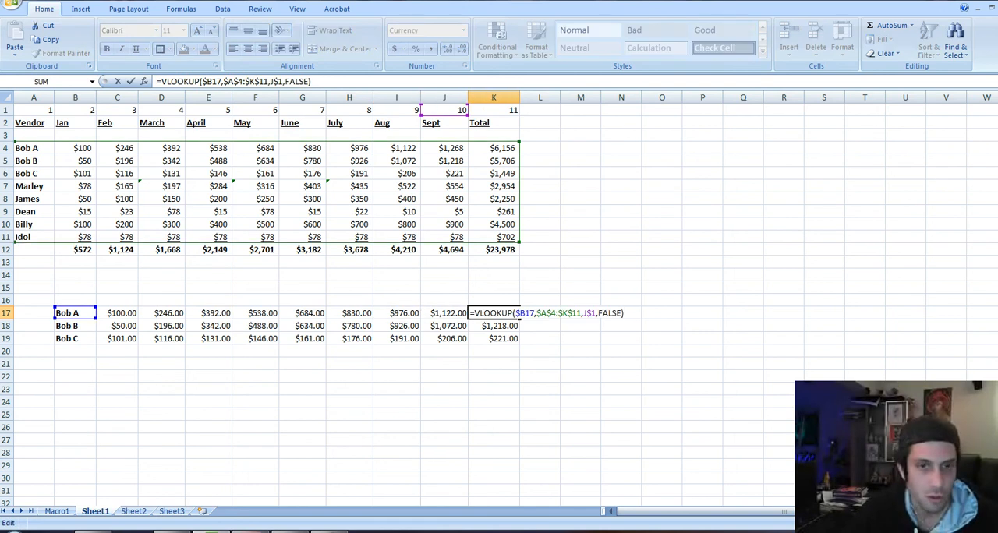
{"action": "key", "text": "Escape"}
{"action": "key", "text": "Left"}
Delete the trailing letter and space from the vendor name in B17 so it has no exact match
{"action": "key", "text": "Left"}
{"action": "key", "text": "Left"}
{"action": "key", "text": "Left"}
{"action": "key", "text": "Left"}
{"action": "key", "text": "Left"}
{"action": "key", "text": "Left"}
{"action": "key", "text": "Left"}
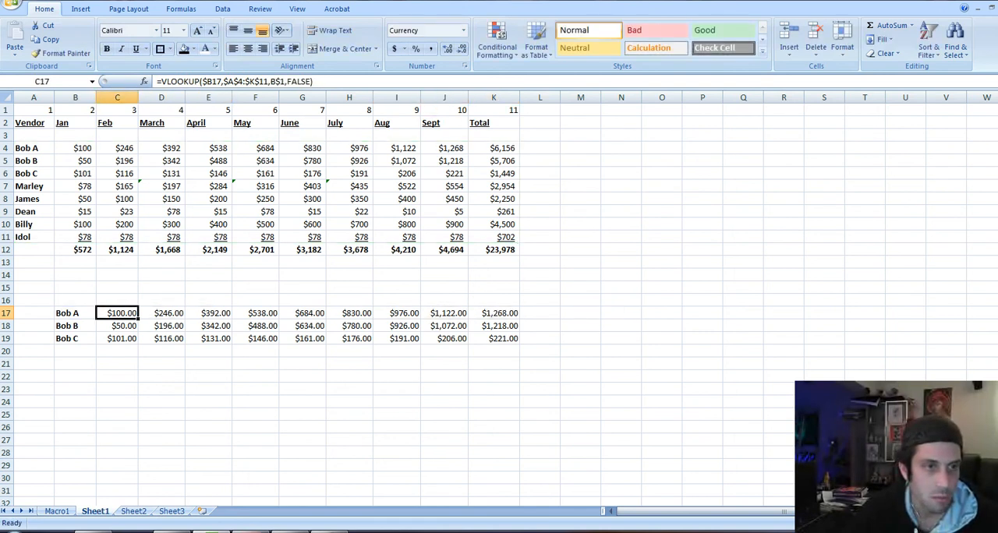
{"action": "key", "text": "Left"}
{"action": "key", "text": "F2"}
{"action": "key", "text": "BackSpace"}
{"action": "key", "text": "BackSpace"}
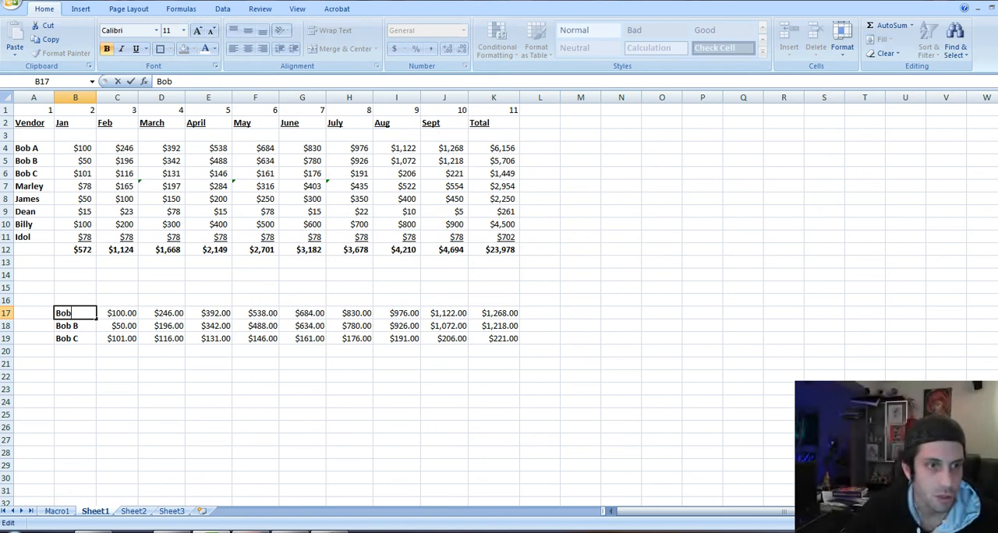
{"action": "key", "text": "Return"}
{"action": "key", "text": "Up"}
{"action": "key", "text": "Right"}
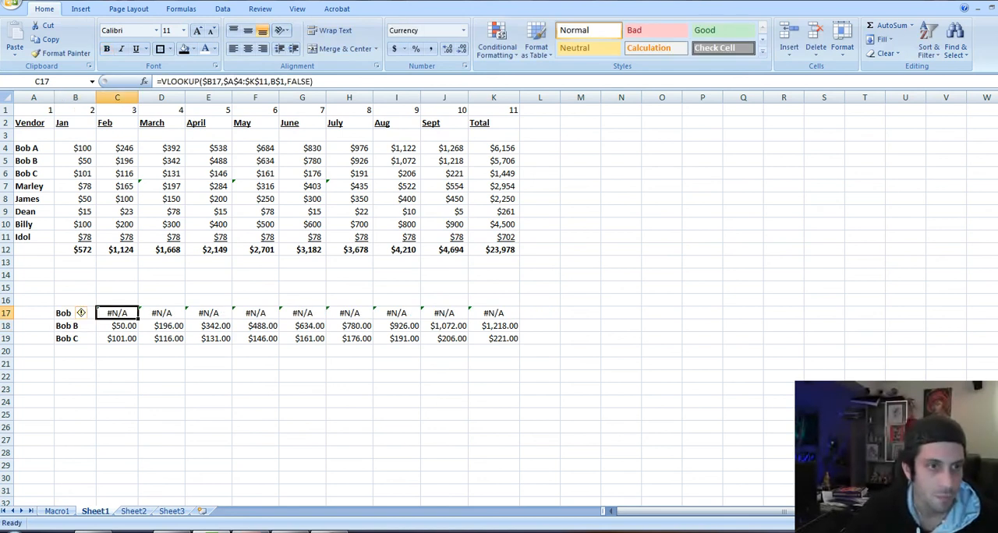
Insert an IF function with an opening parenthesis ahead of VLOOKUP in the C17 formula
{"action": "key", "text": "F2"}
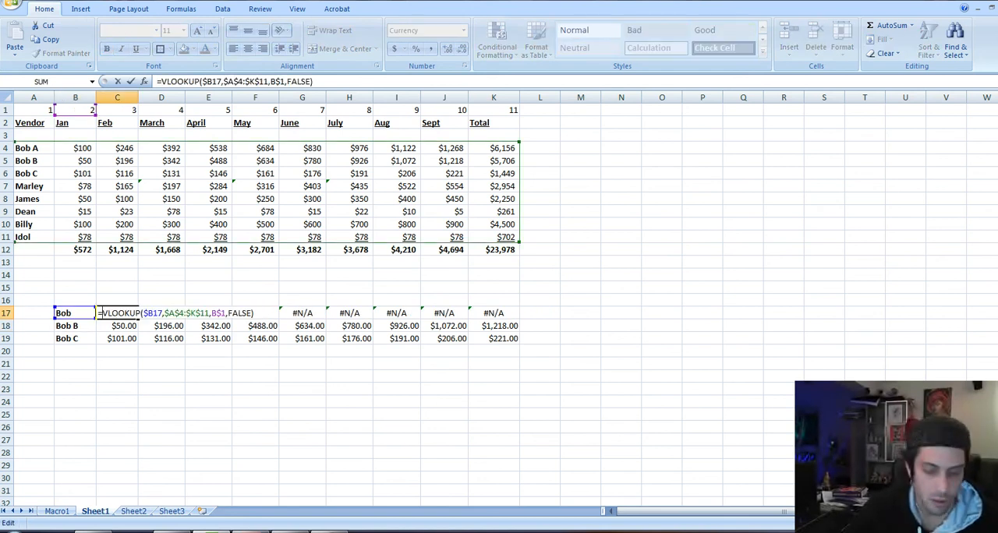
{"action": "type", "text": "IF("}
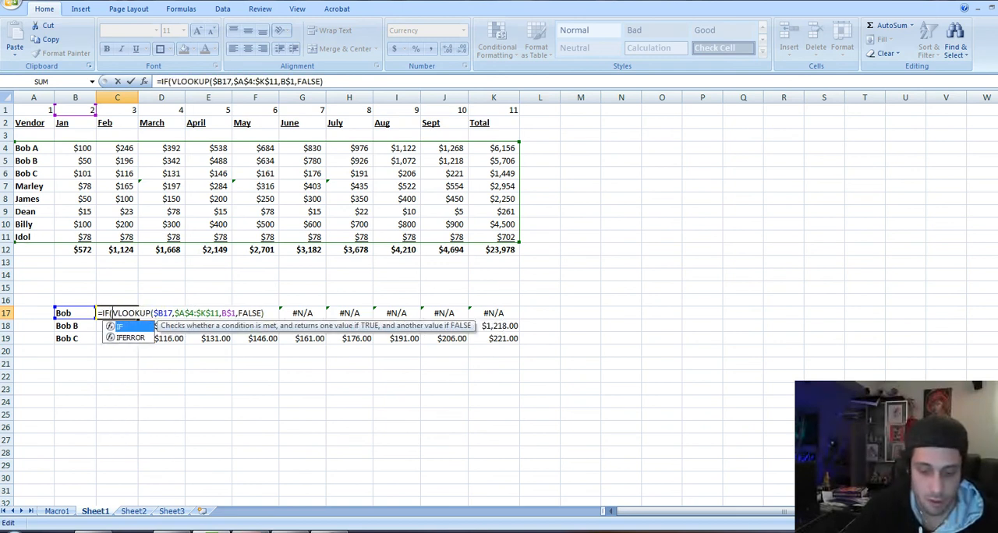